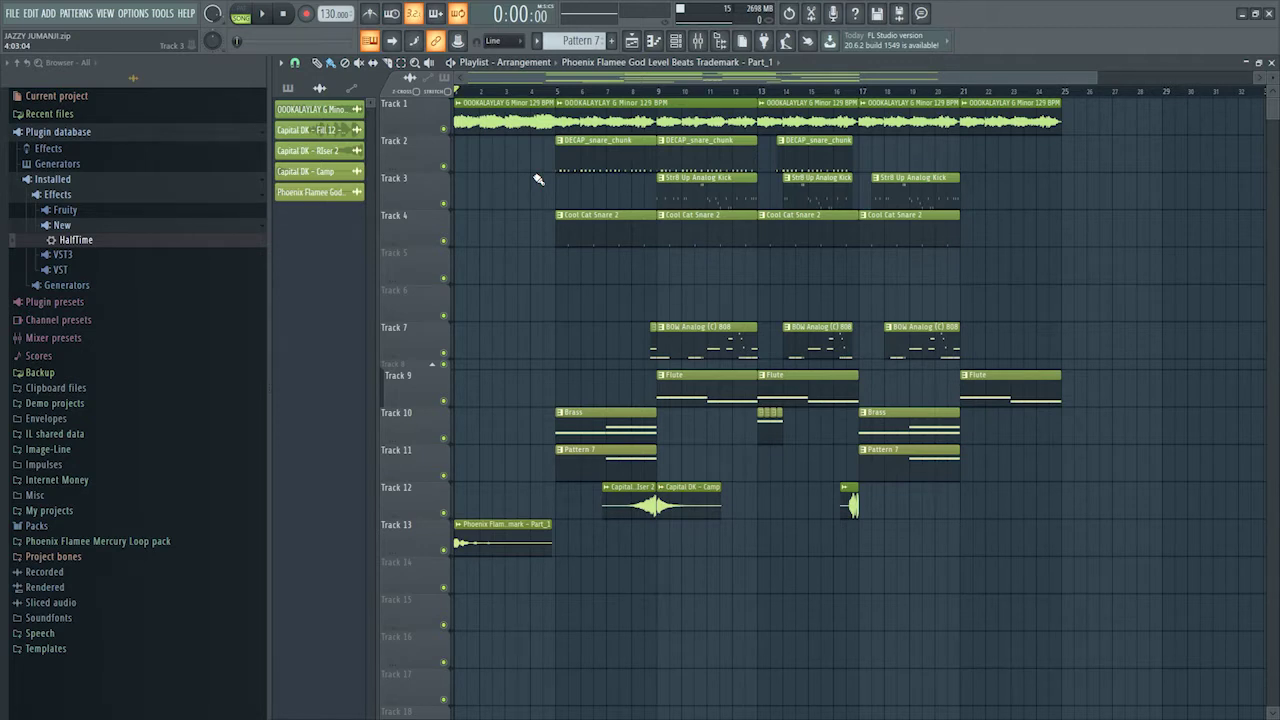
- Play the arrangement to hear the current mix, stop playback, and bring up the mixer
key("space")
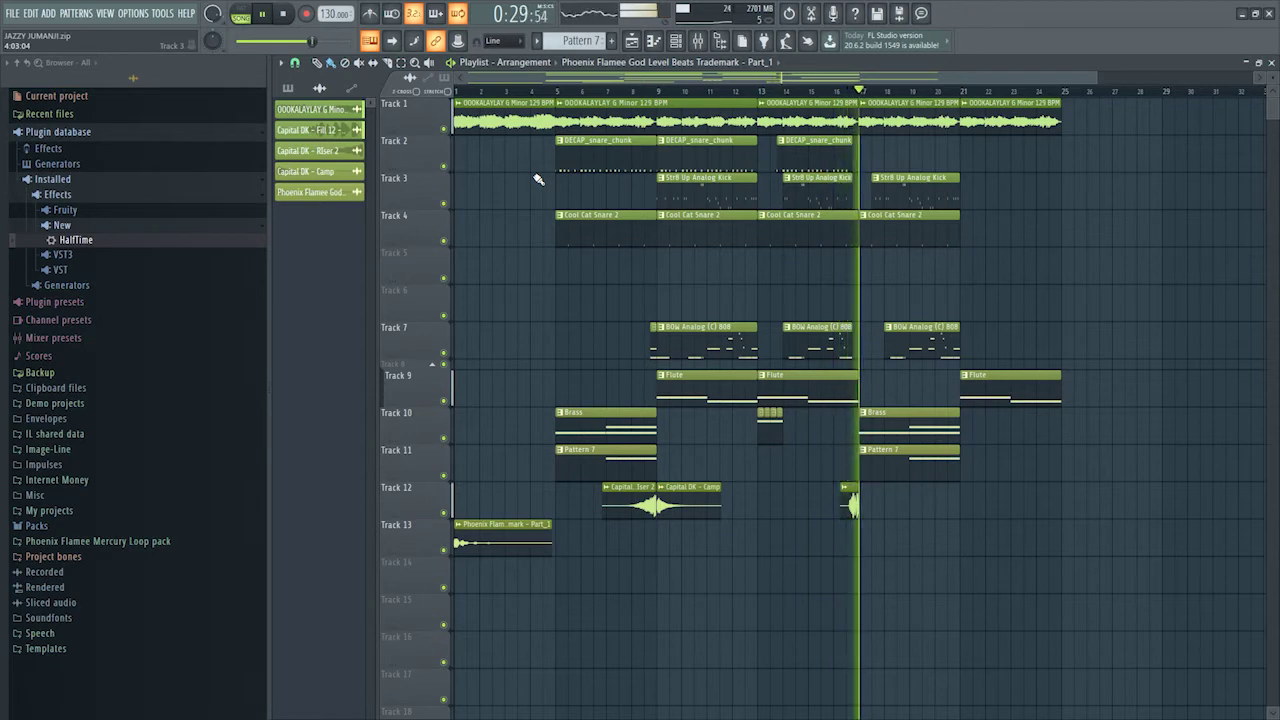
key("space")
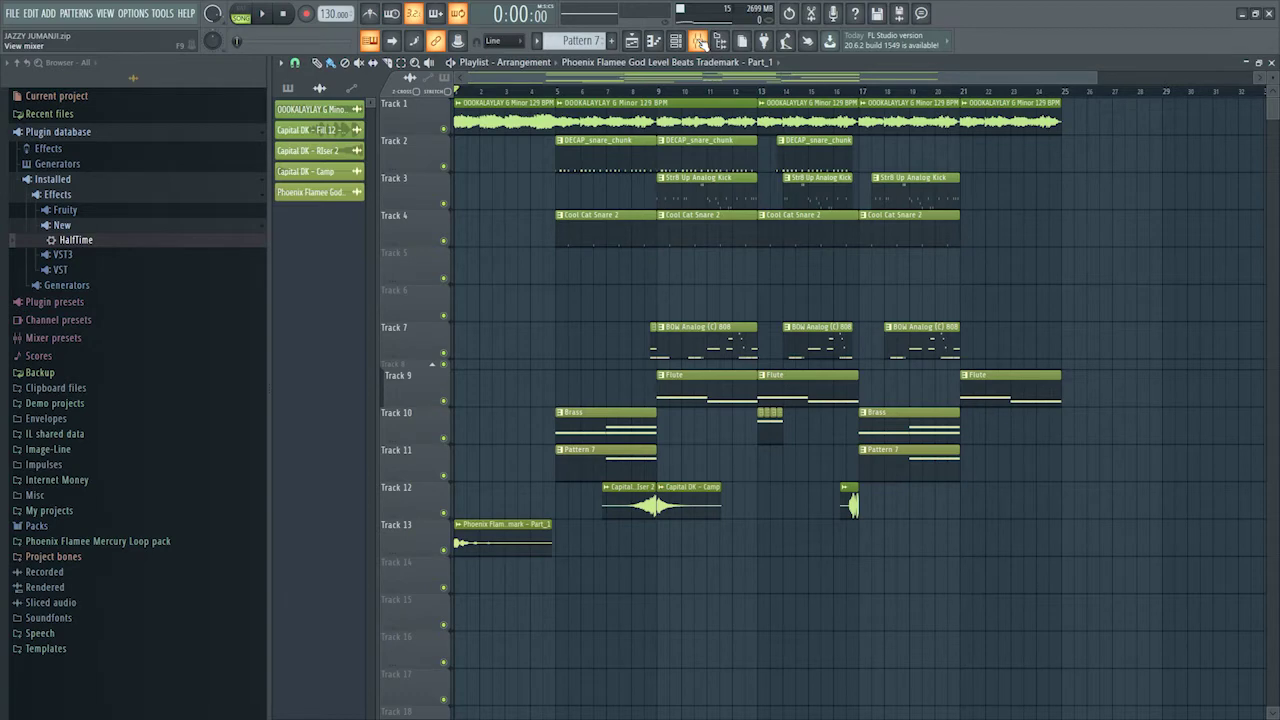
left_click(699, 41)
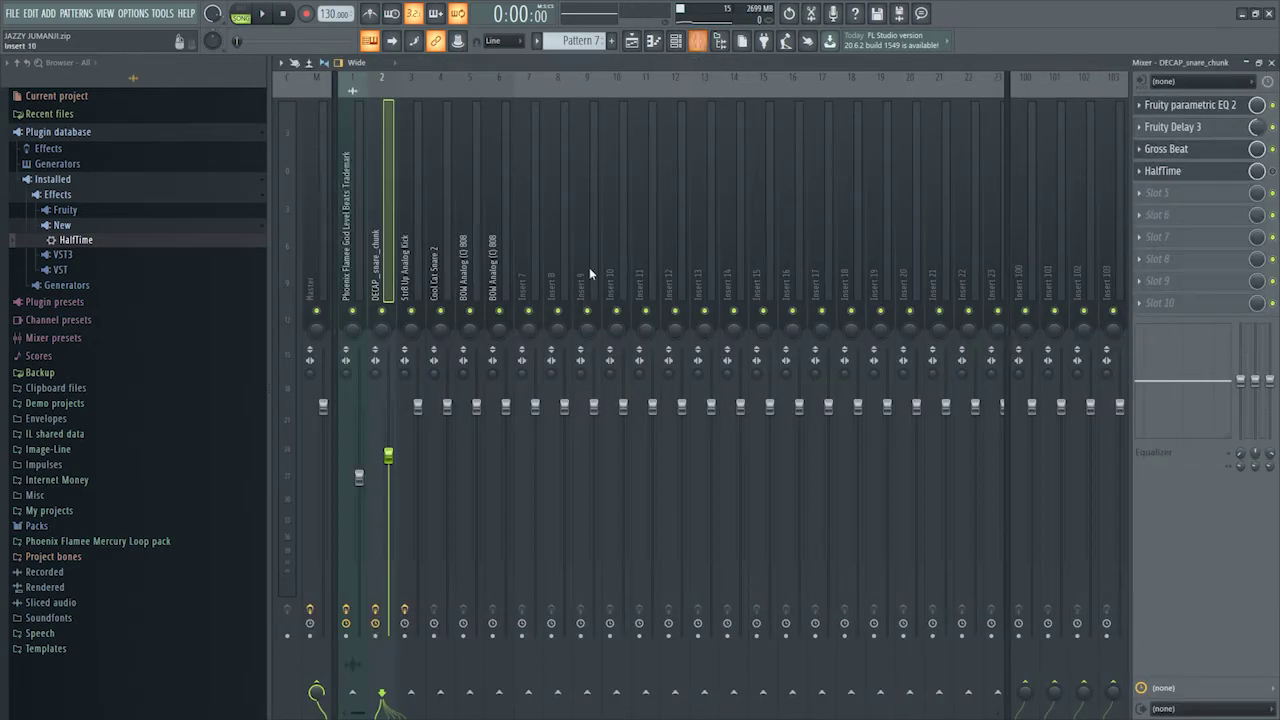
- Nudge the DECAP_snare_chunk mixer fader up slightly and review the notes in its pattern
left_click(631, 41)
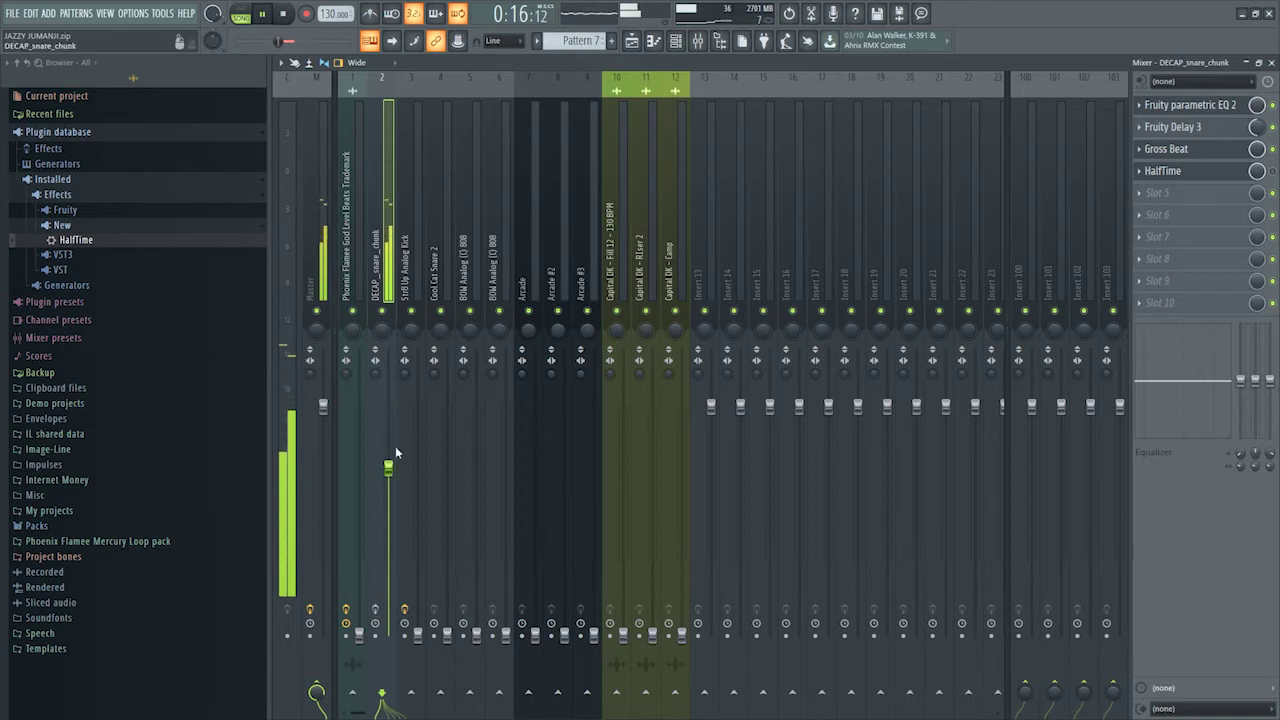
left_click_drag(390, 469, 390, 466)
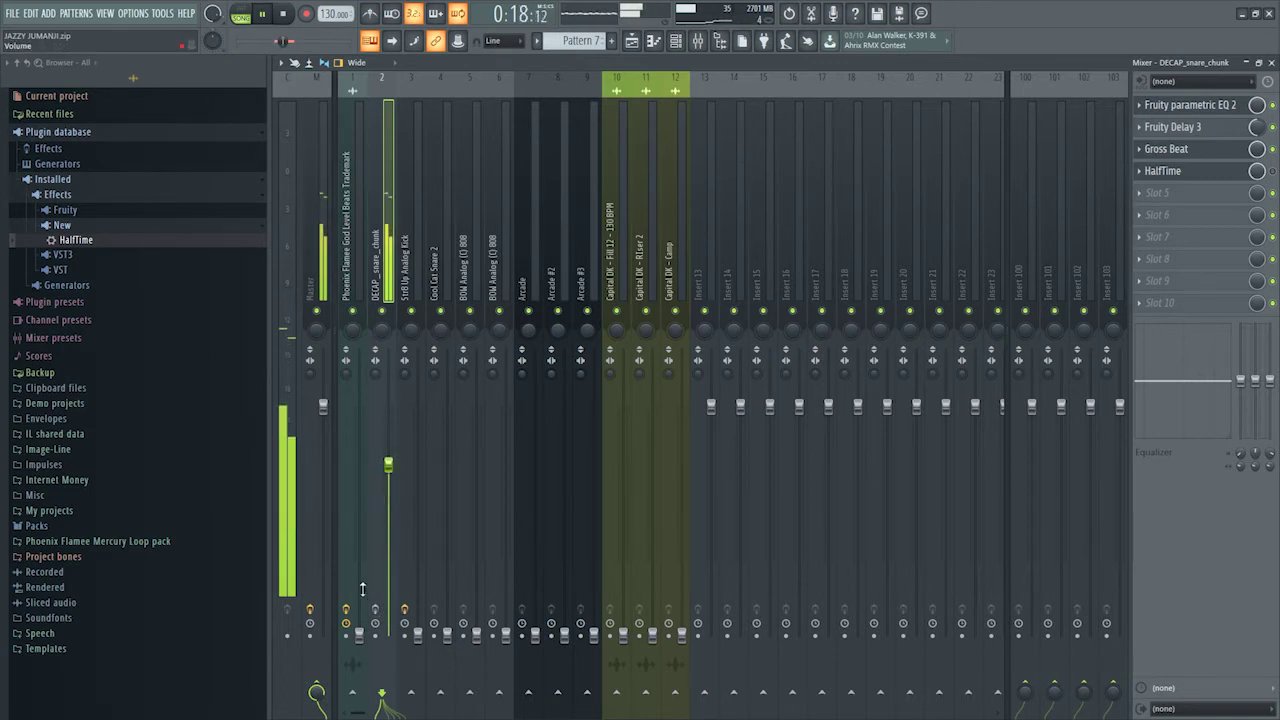
left_click(631, 41)
double_click(712, 159)
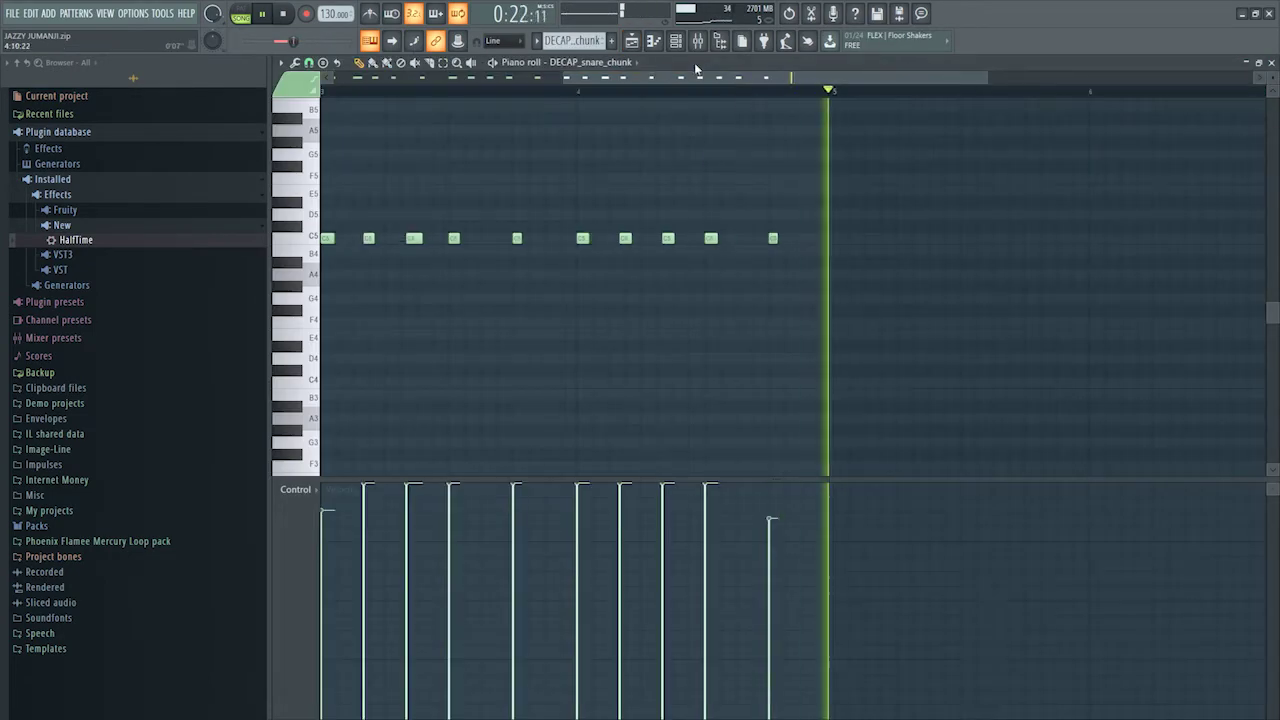
left_click(681, 41)
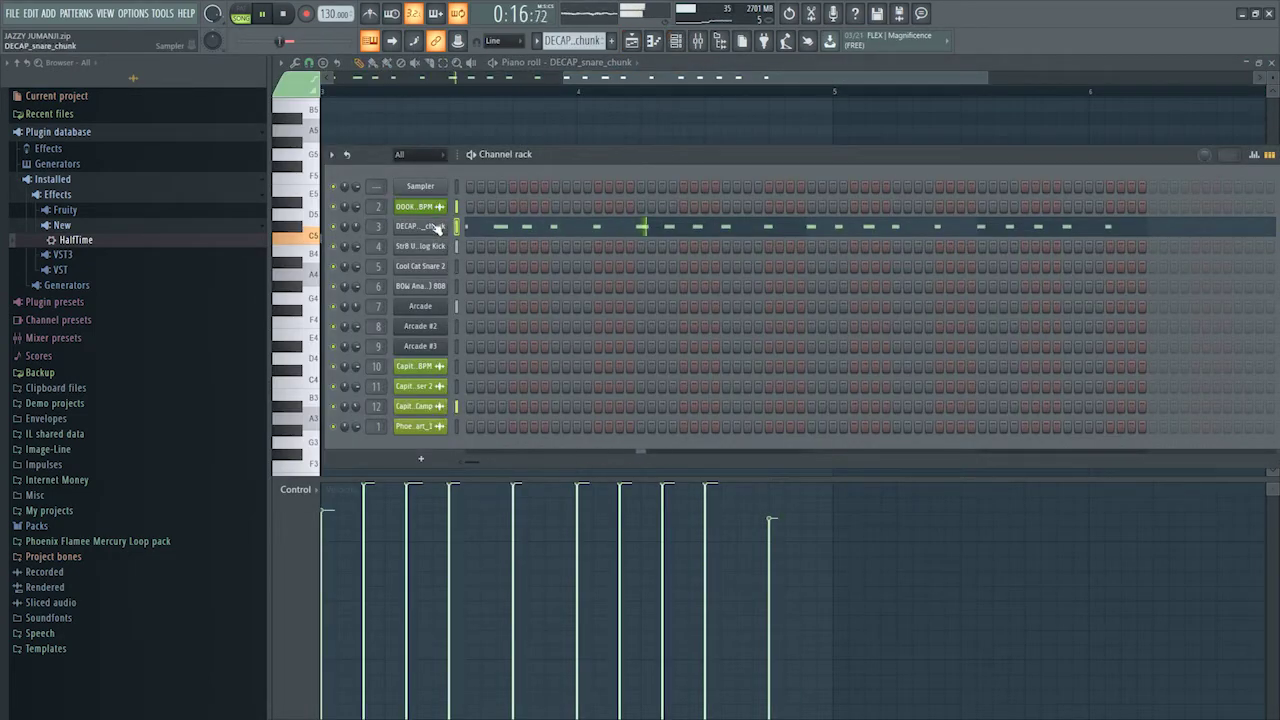
left_click(697, 41)
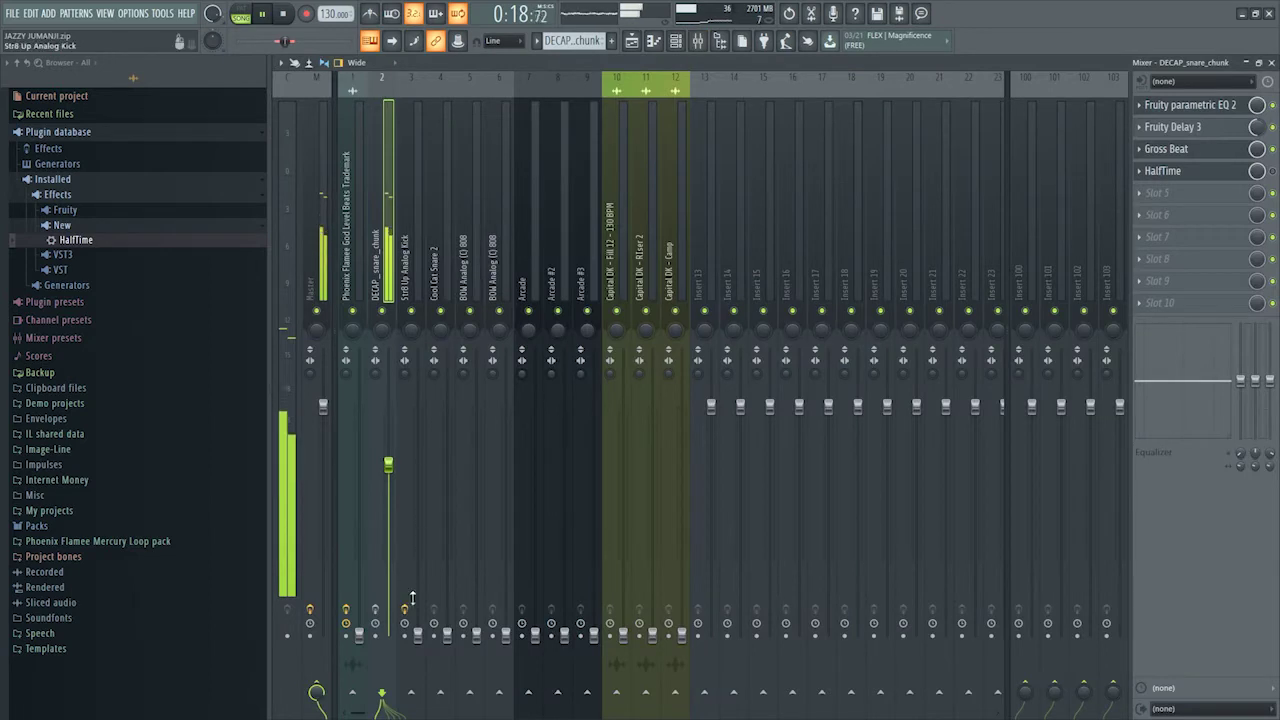
- Raise the Str8 Up Analog Kick fader, lower DECAP_snare_chunk to 57% (-10.8 dB), and trim the kick slightly
left_click_drag(411, 598, 418, 458)
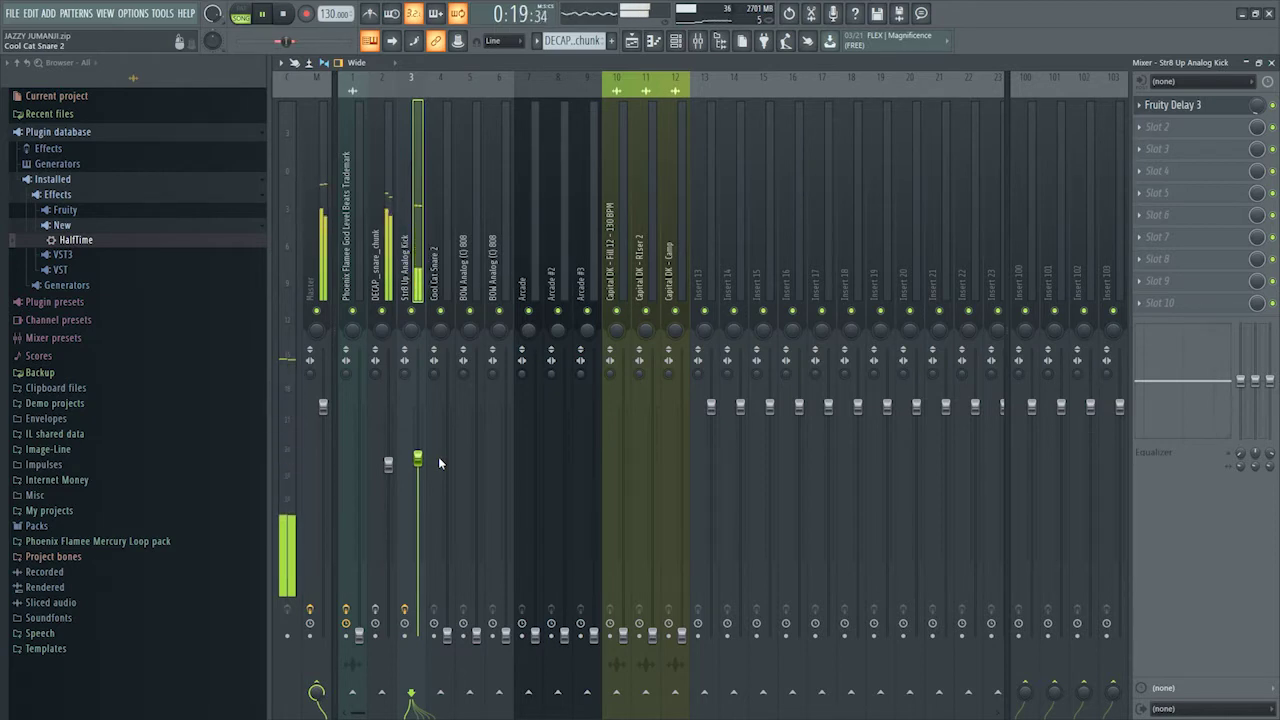
left_click_drag(389, 463, 388, 503)
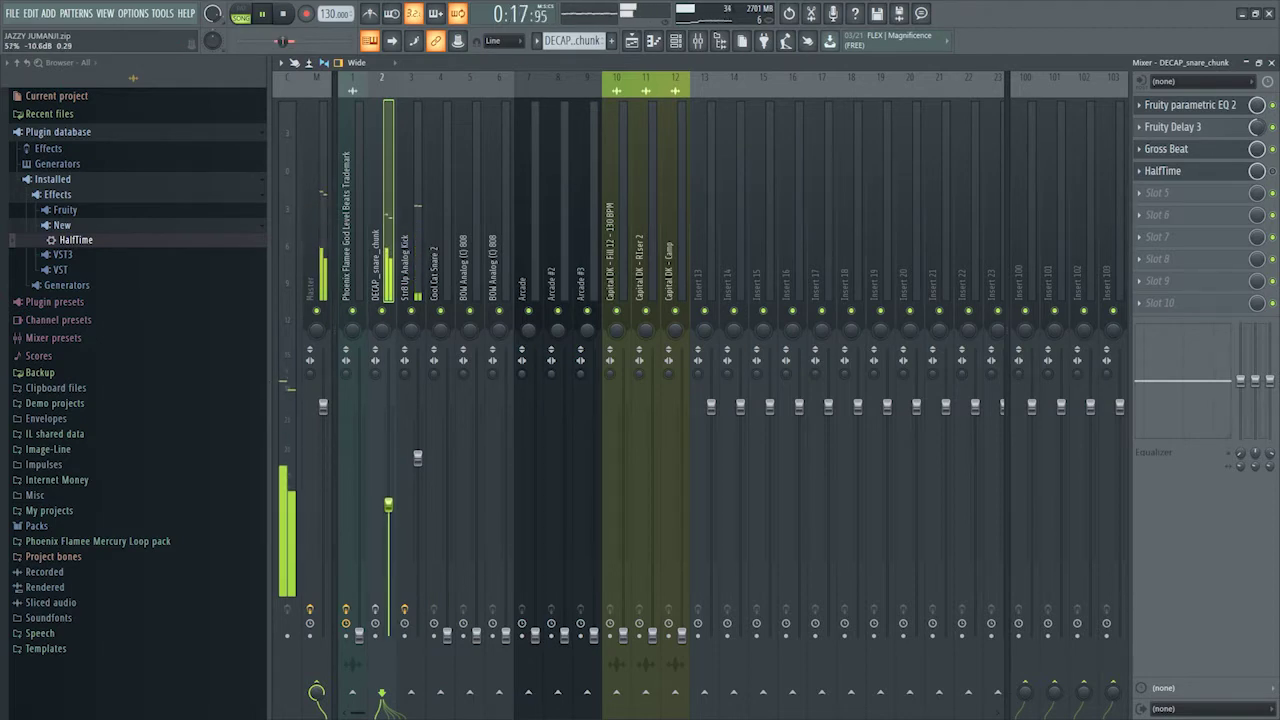
left_click_drag(418, 458, 418, 468)
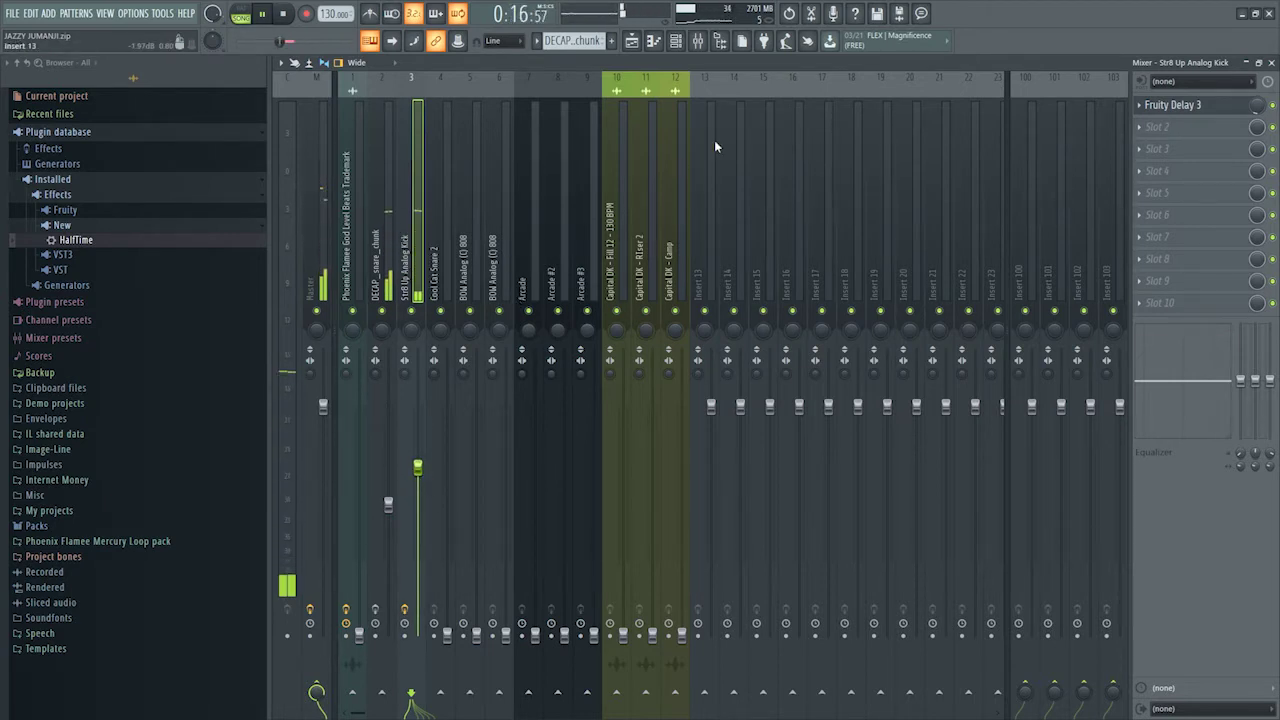
- Inspect the Str8 Up Analog Kick pattern's notes in the looped section and the kick channel's sampler settings
left_click(676, 40)
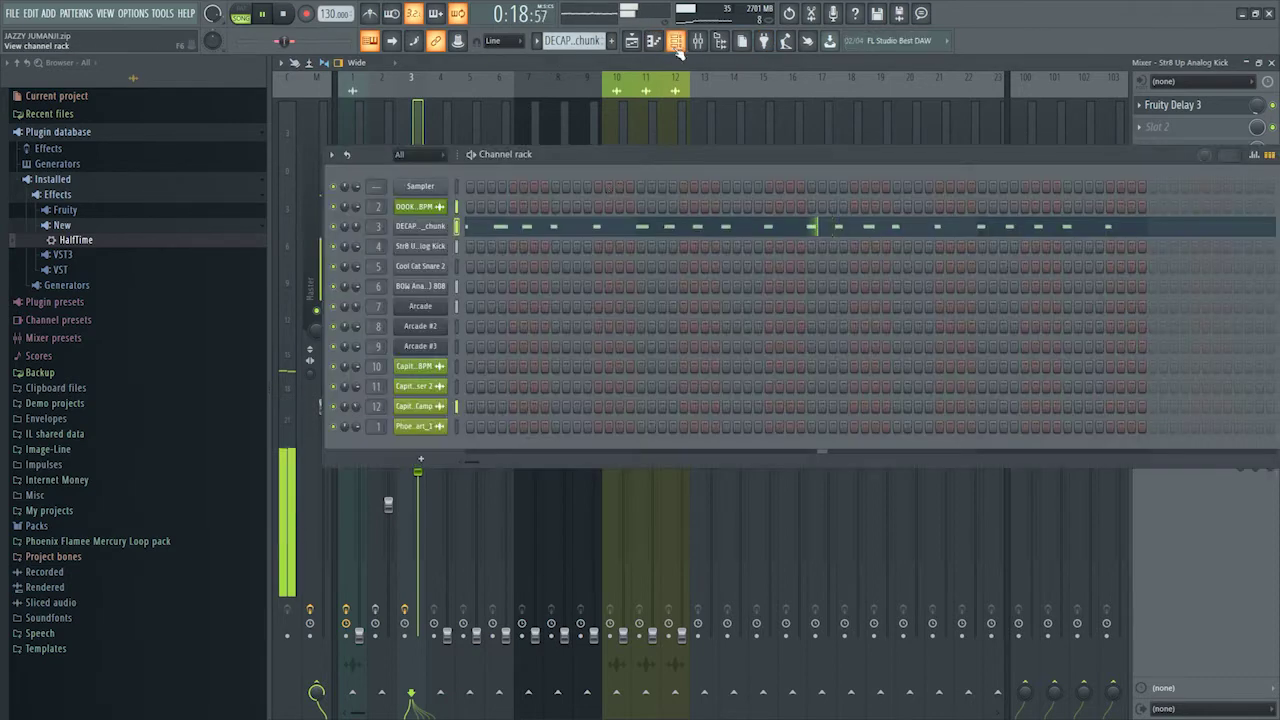
left_click(589, 60)
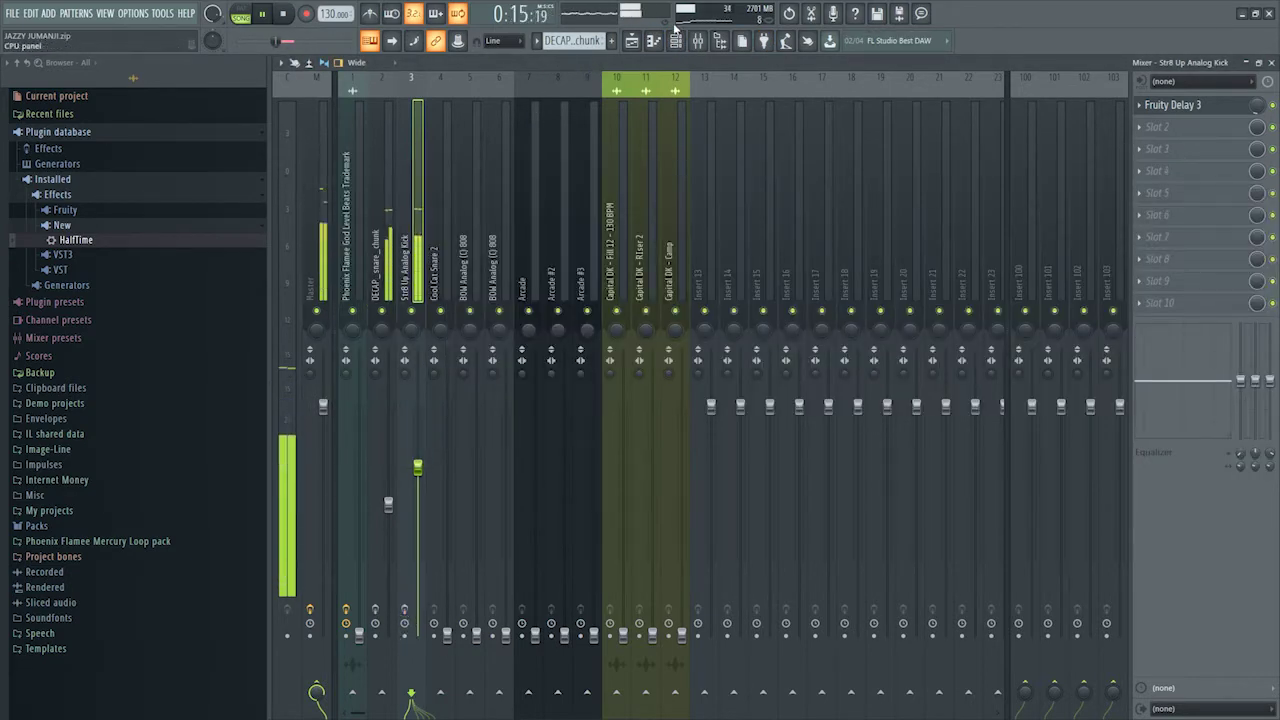
left_click(634, 42)
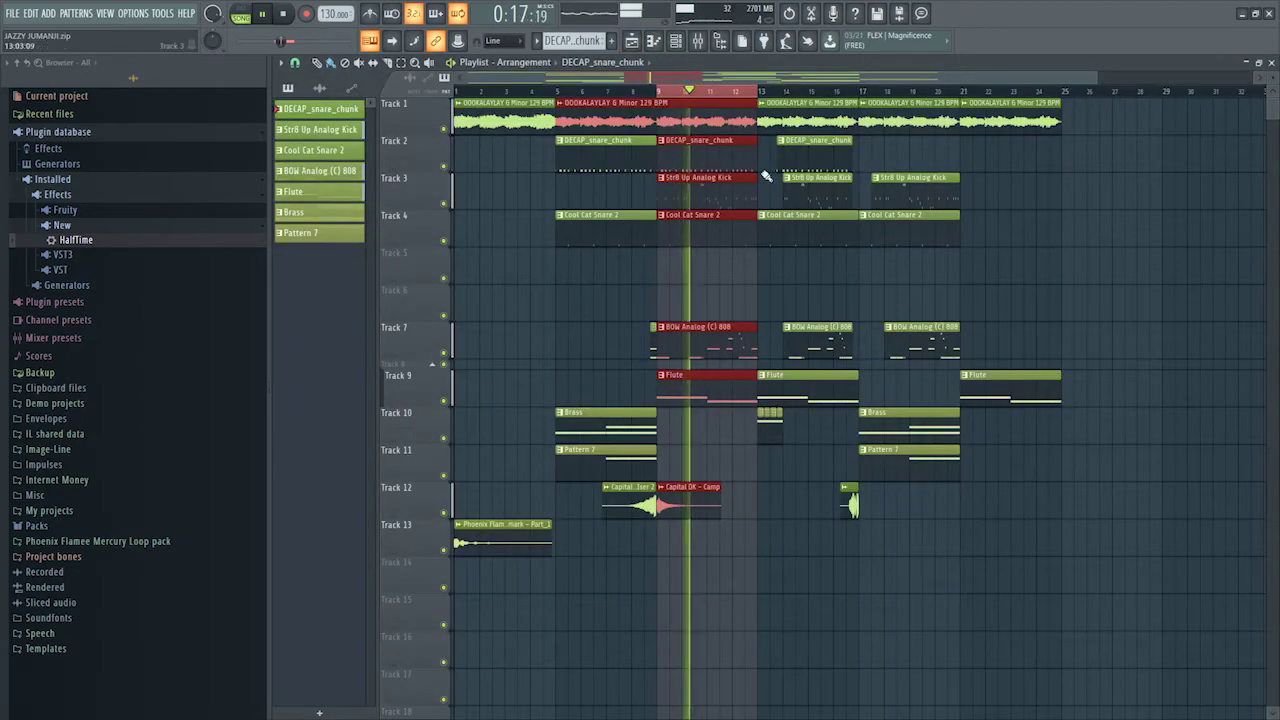
double_click(707, 187)
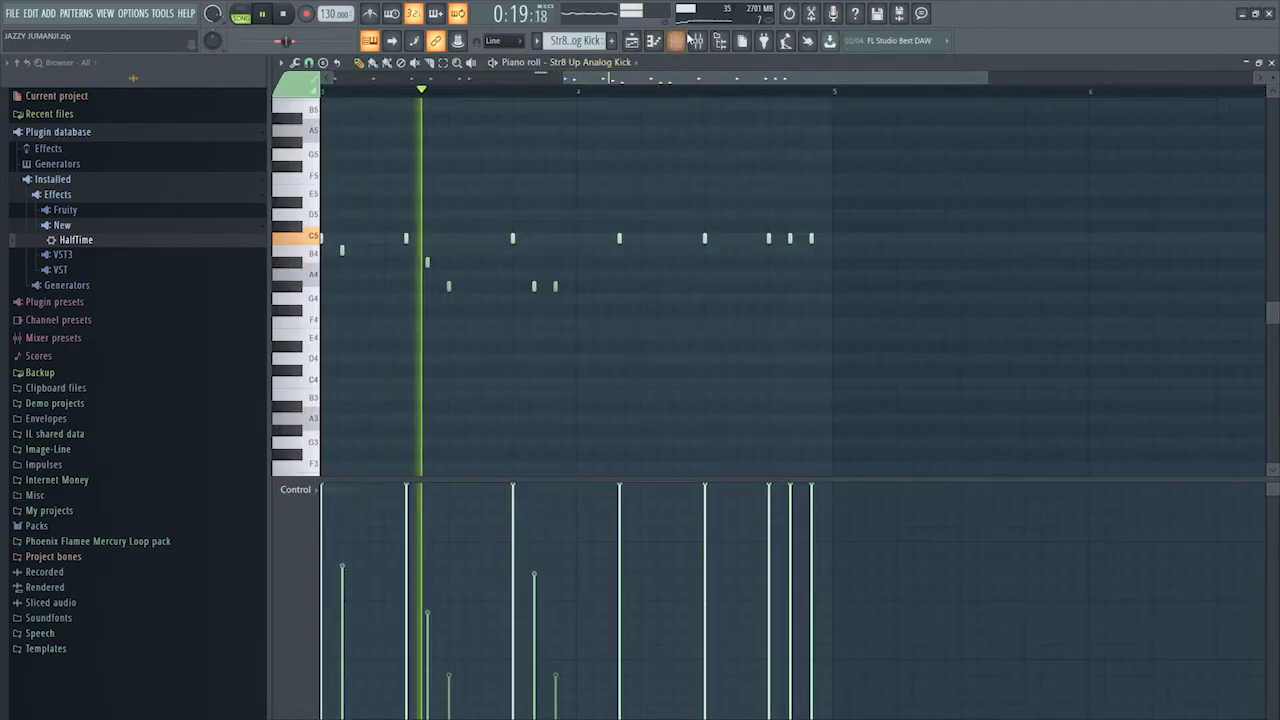
left_click(678, 42)
left_click(427, 250)
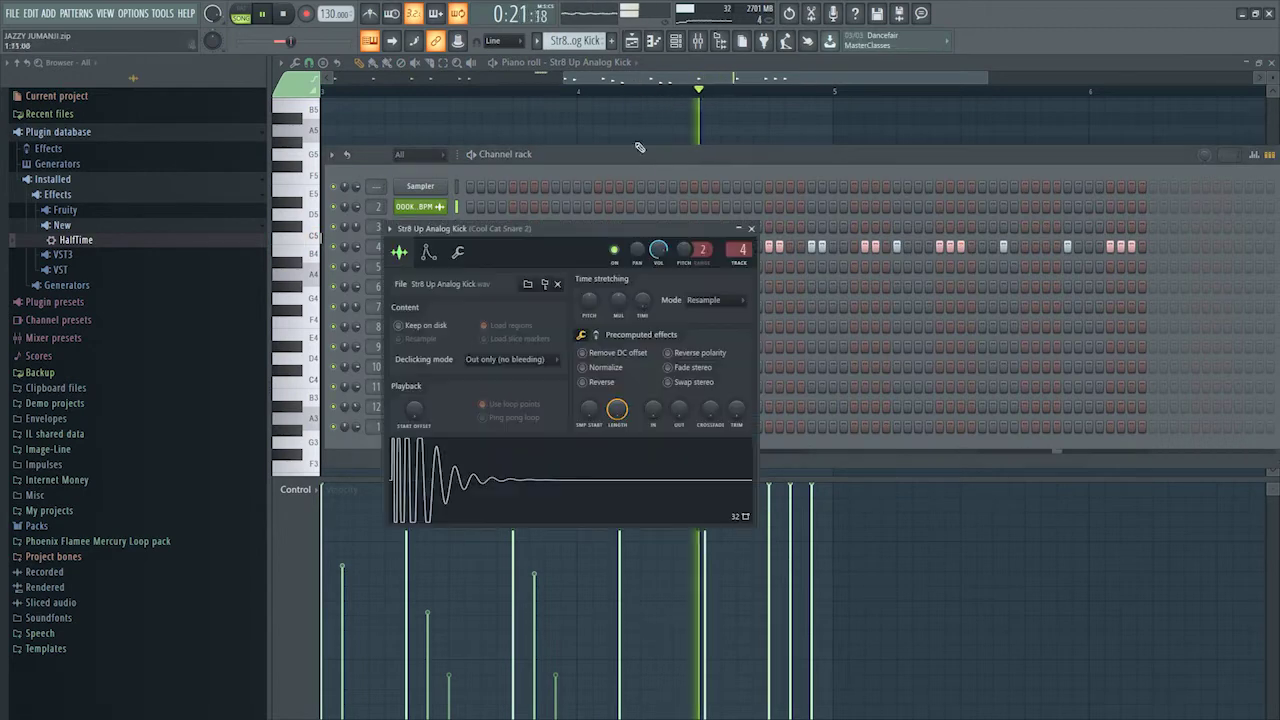
- Raise the Cool Cat Snare 2 mixer fader to 61% (-9.6 dB) and check the kick and snare tracks during playback
left_click(719, 41)
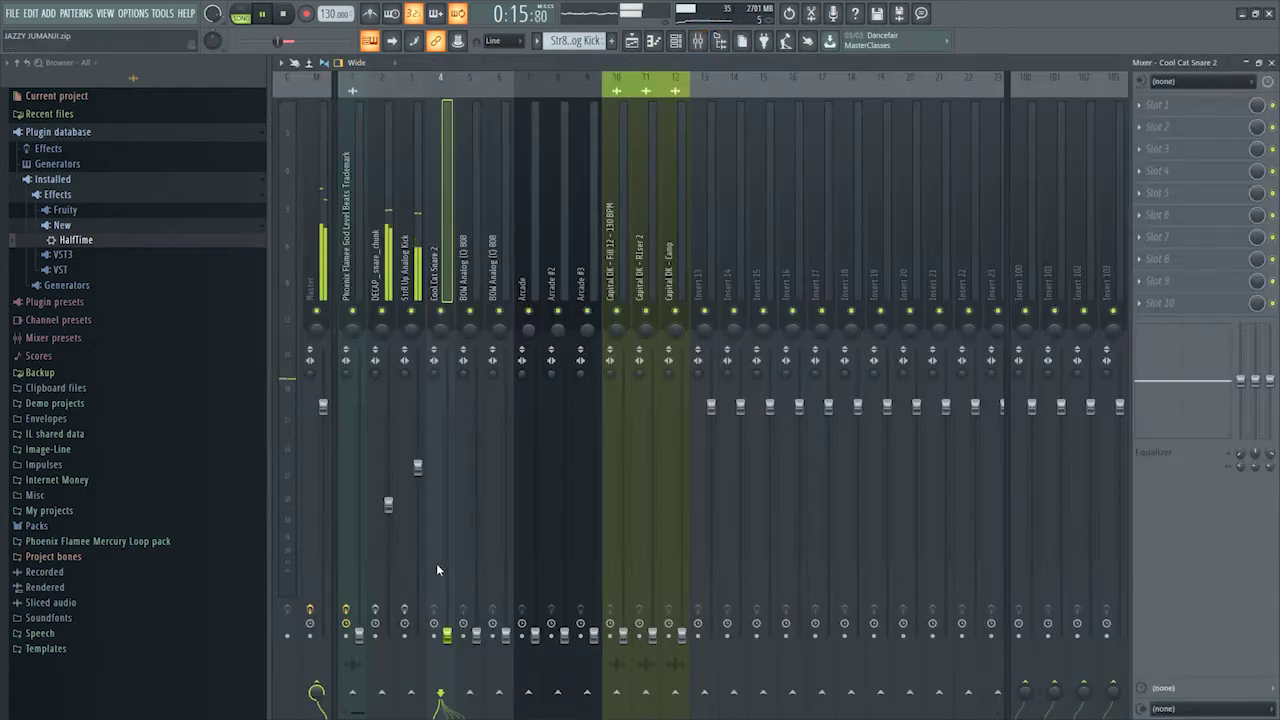
left_click_drag(443, 637, 446, 495)
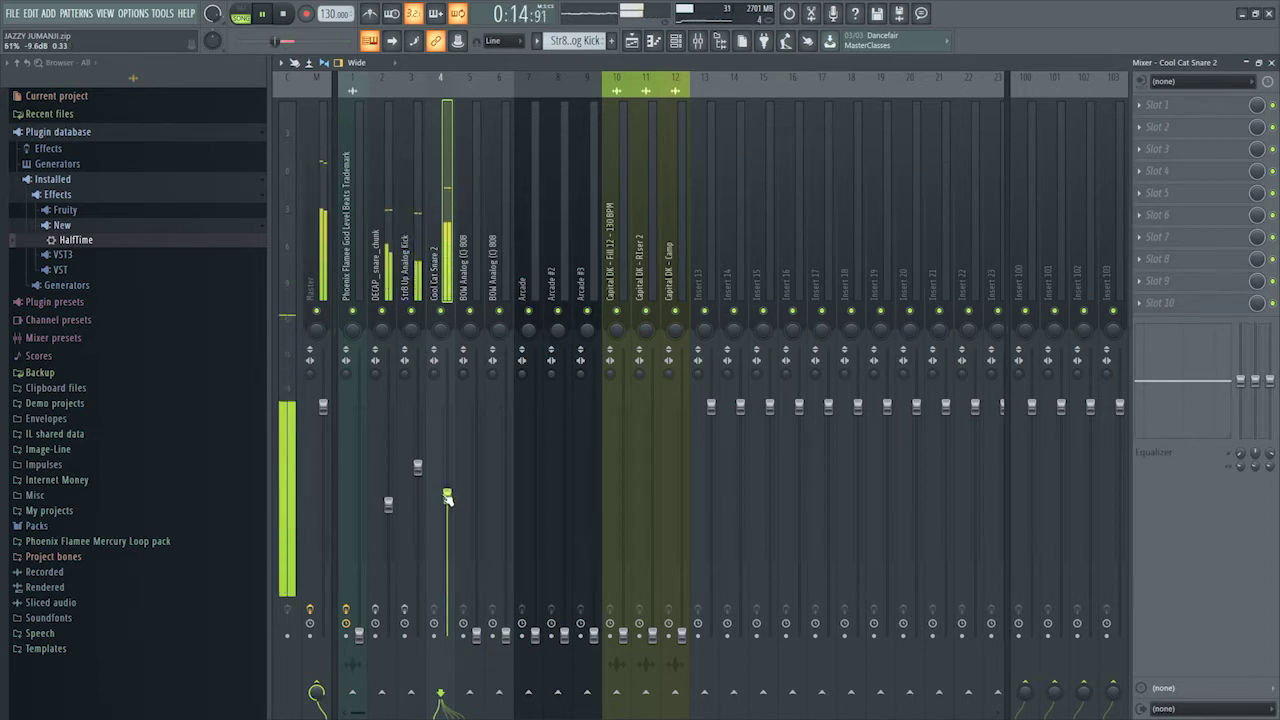
left_click(304, 242)
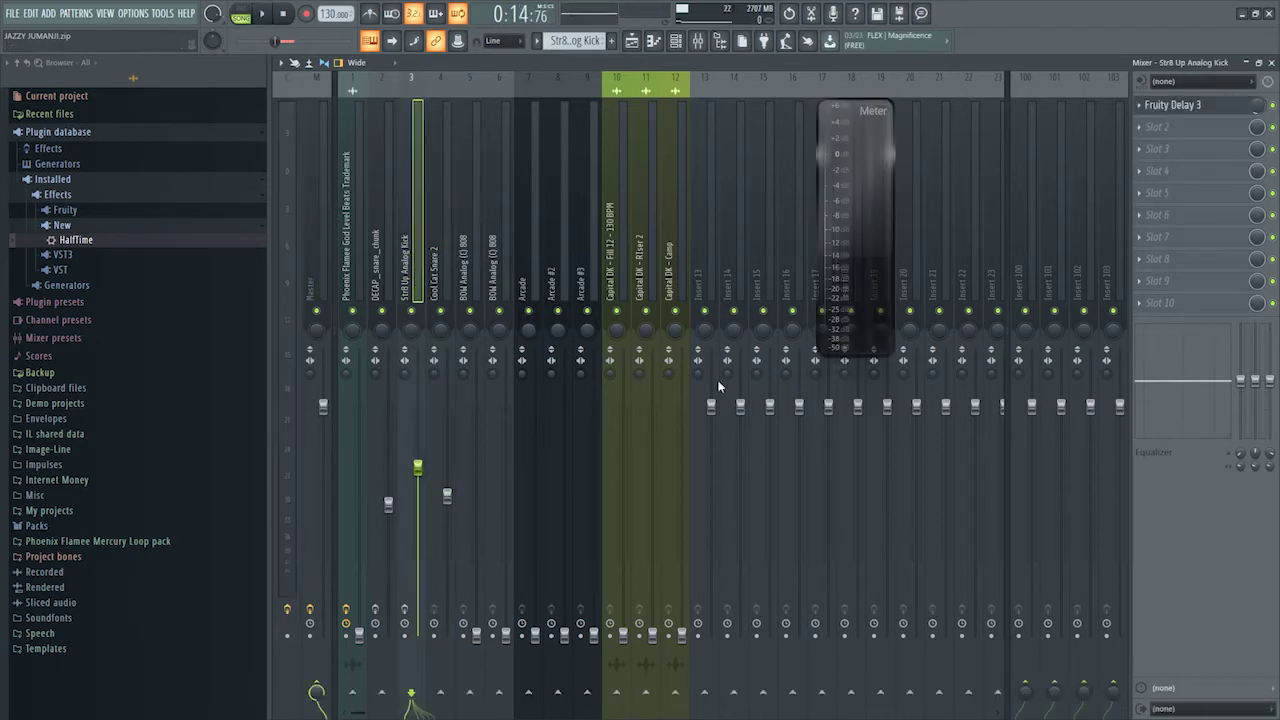
key("space")
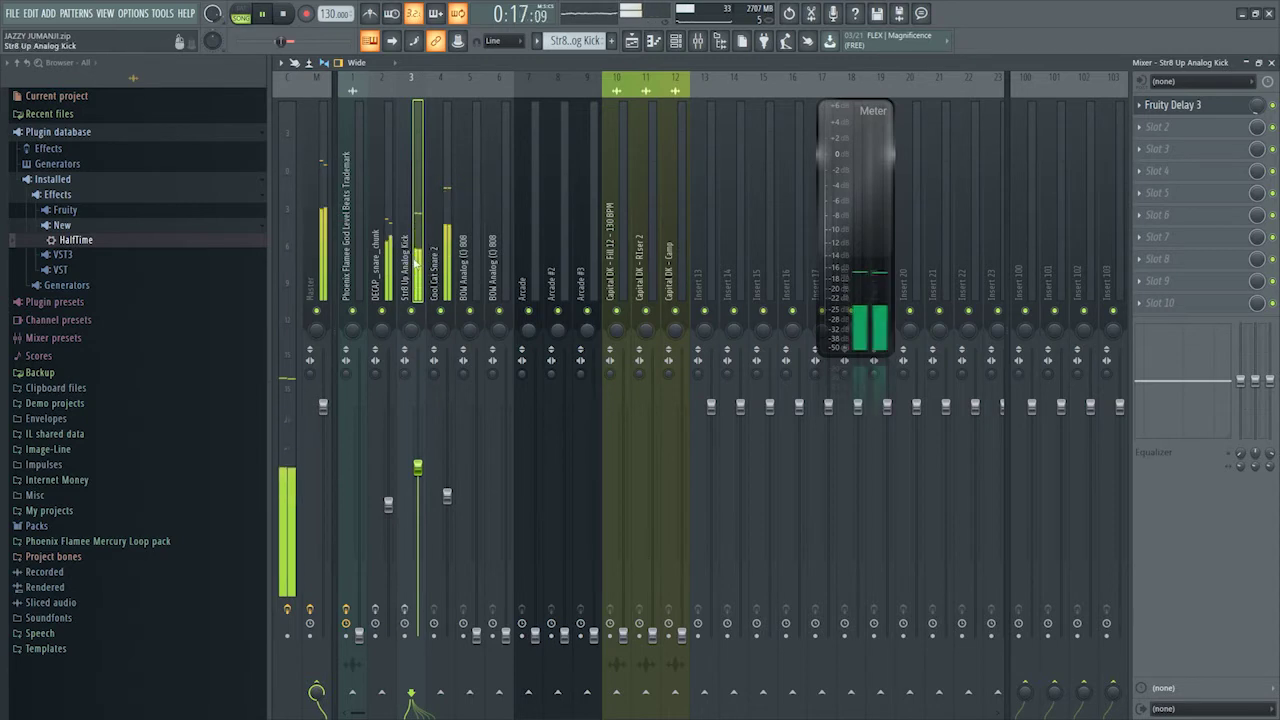
left_click(445, 280)
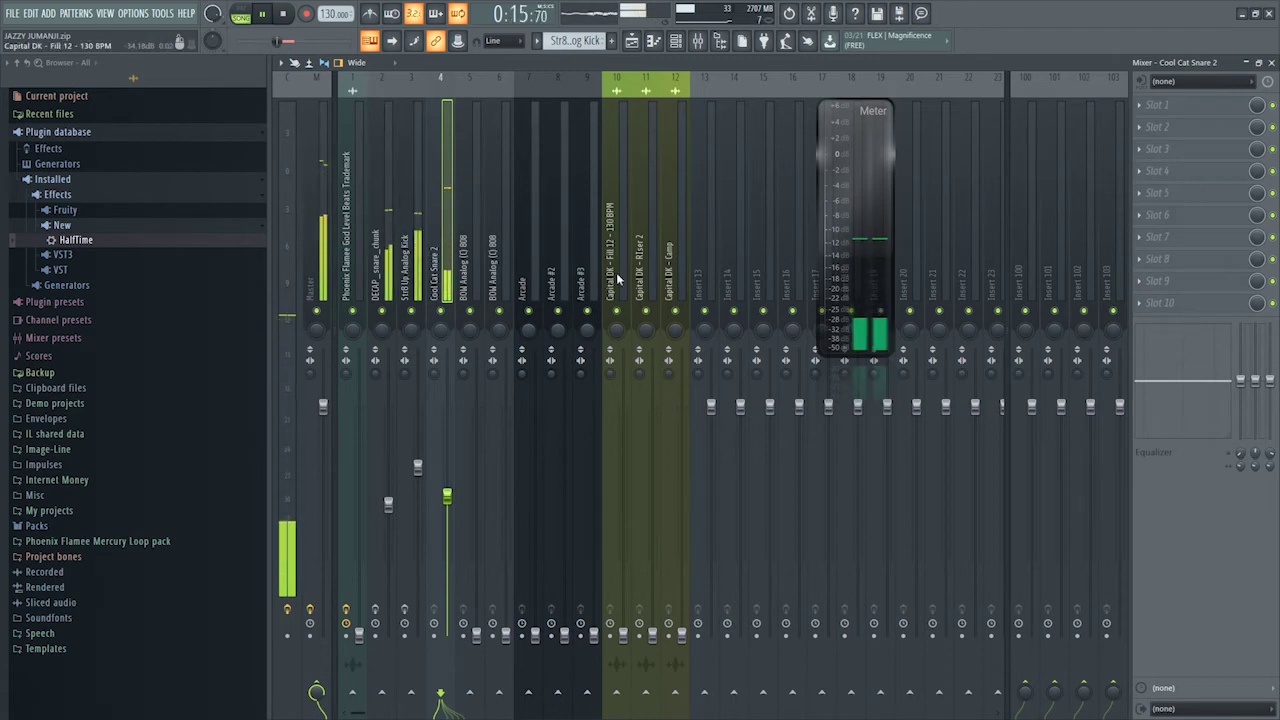
- Bring up both BOW Analog (C) 808 mixer tracks, leaving the second fader slightly lower than the first
left_click(474, 347)
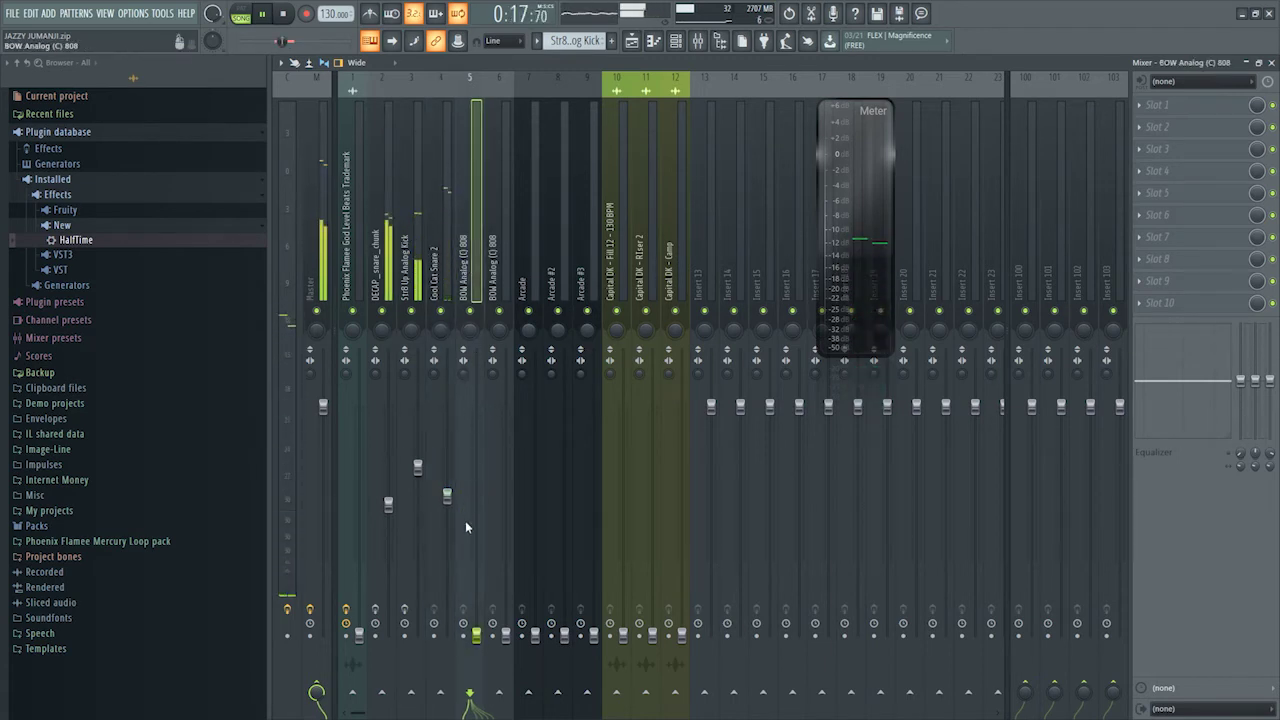
left_click_drag(476, 633, 476, 484)
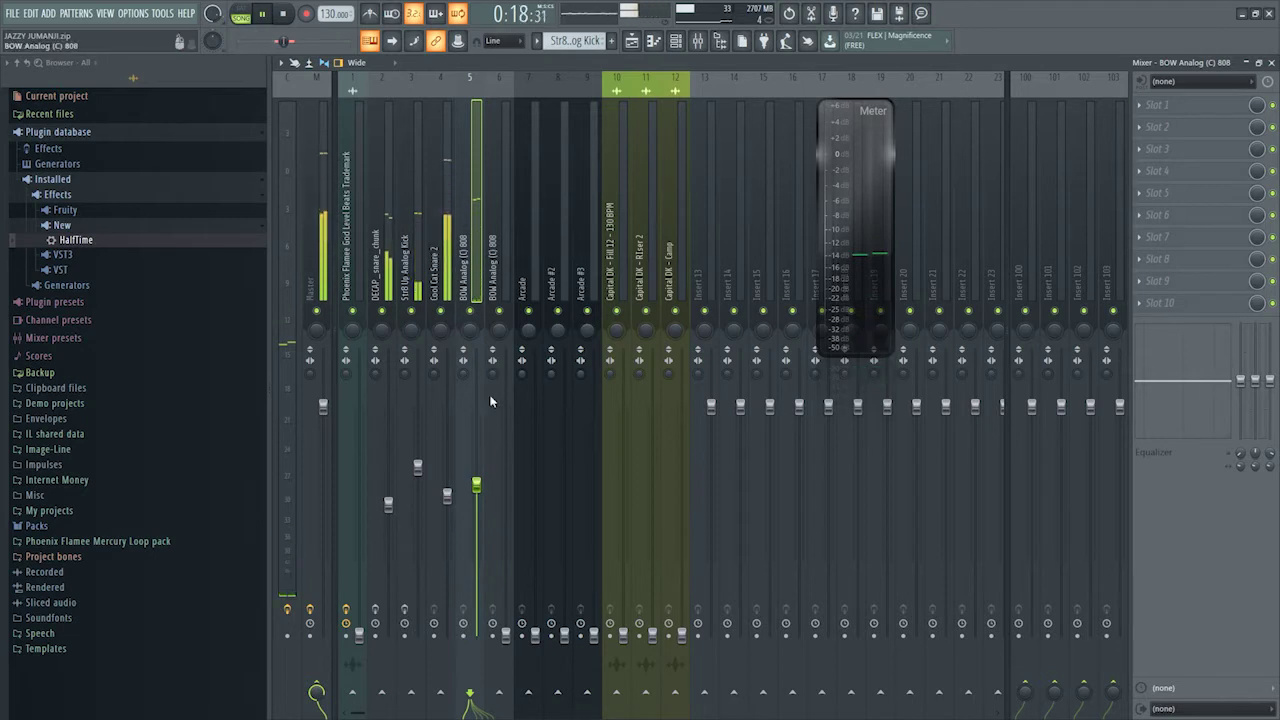
left_click(502, 280)
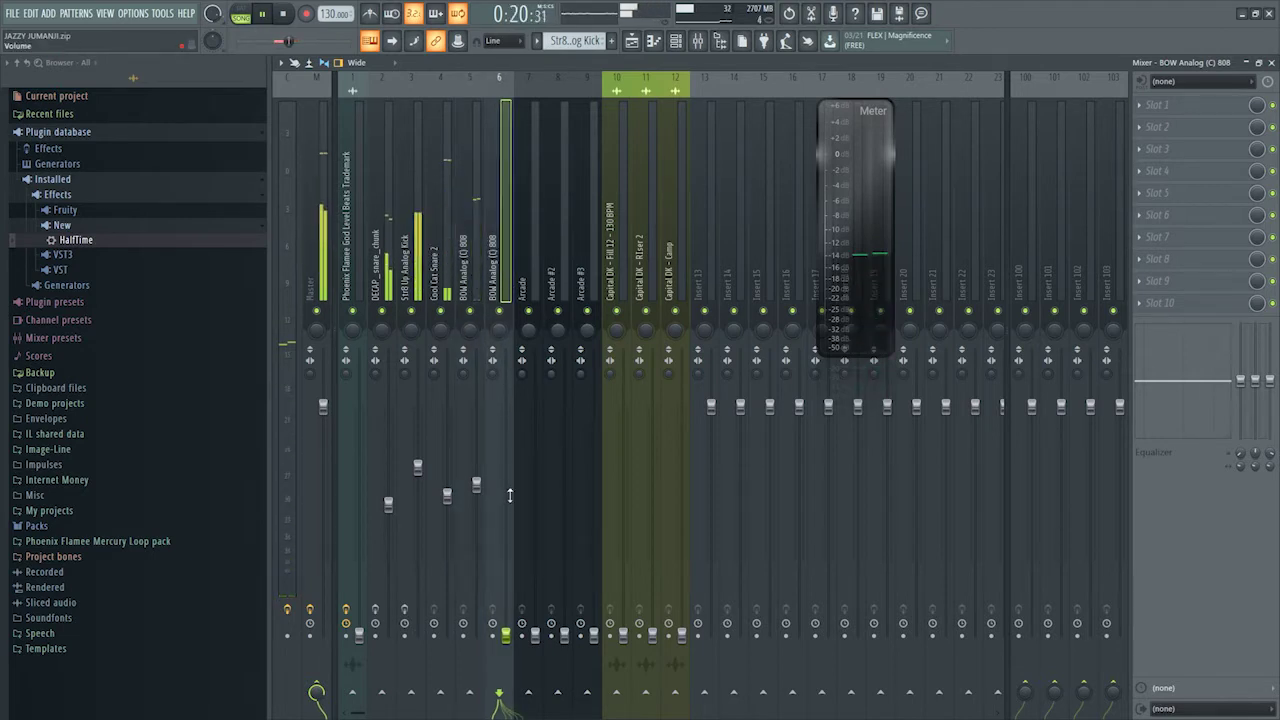
left_click_drag(506, 632, 506, 517)
left_click_drag(506, 518, 506, 506)
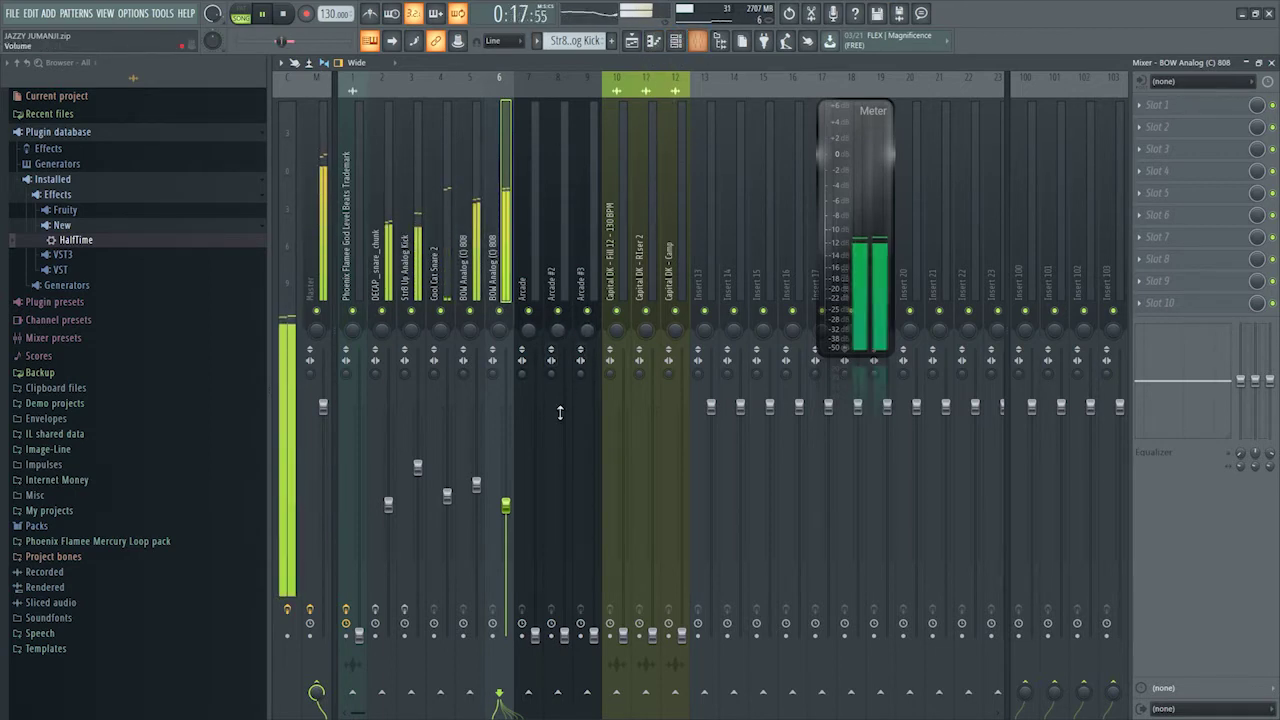
left_click_drag(506, 506, 506, 520)
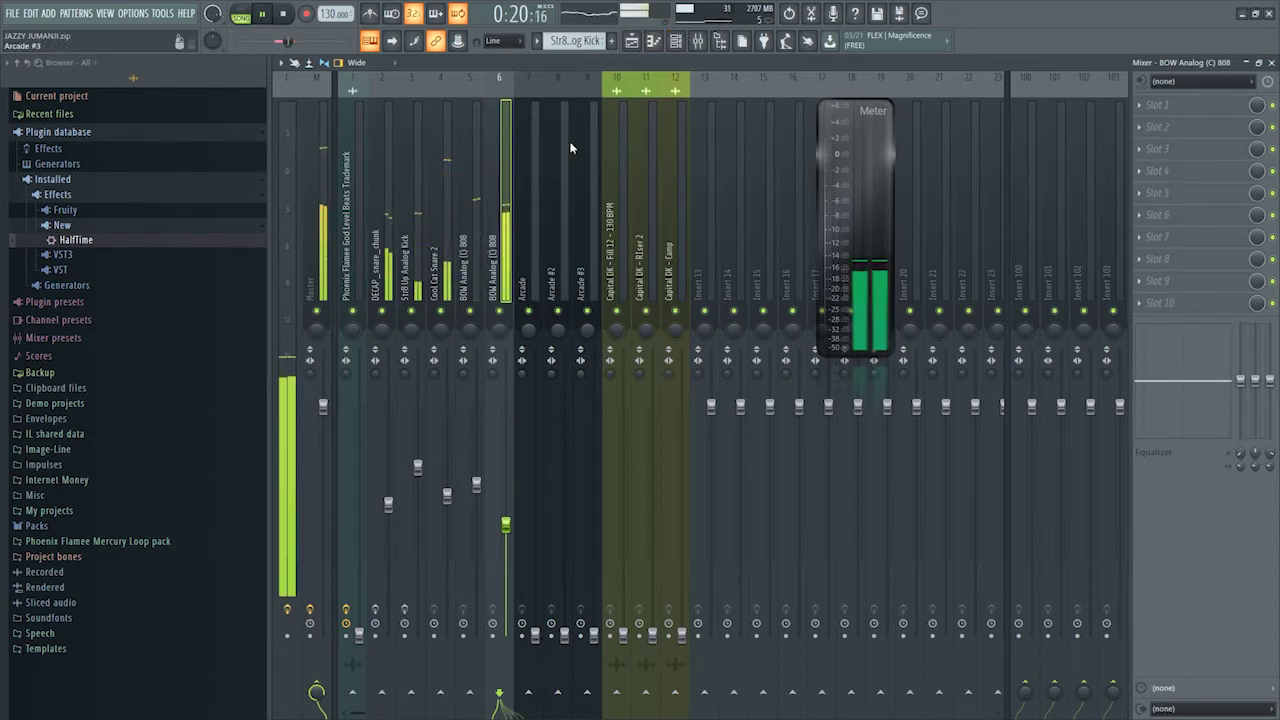
- Raise the first Arcade track's mixer fader to 80% (-4.7 dB) and compare it with the Master level
key("F5")
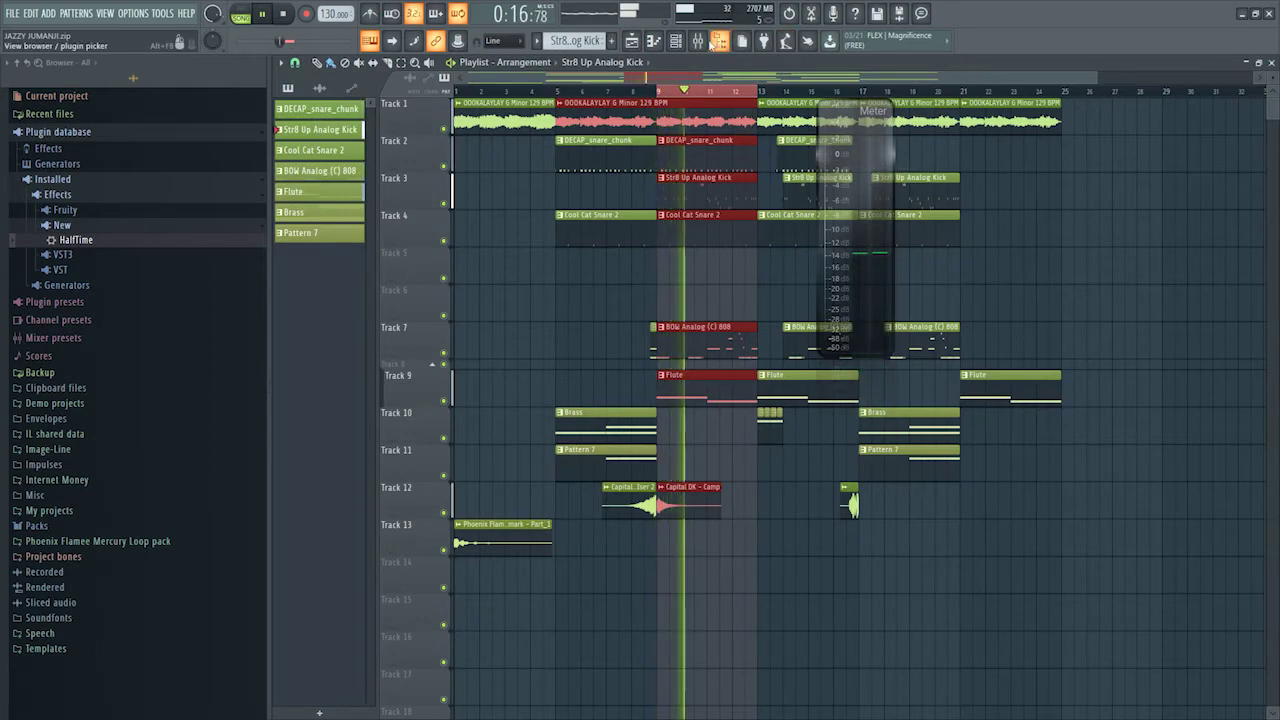
key("F9")
left_click_drag(536, 635, 536, 564)
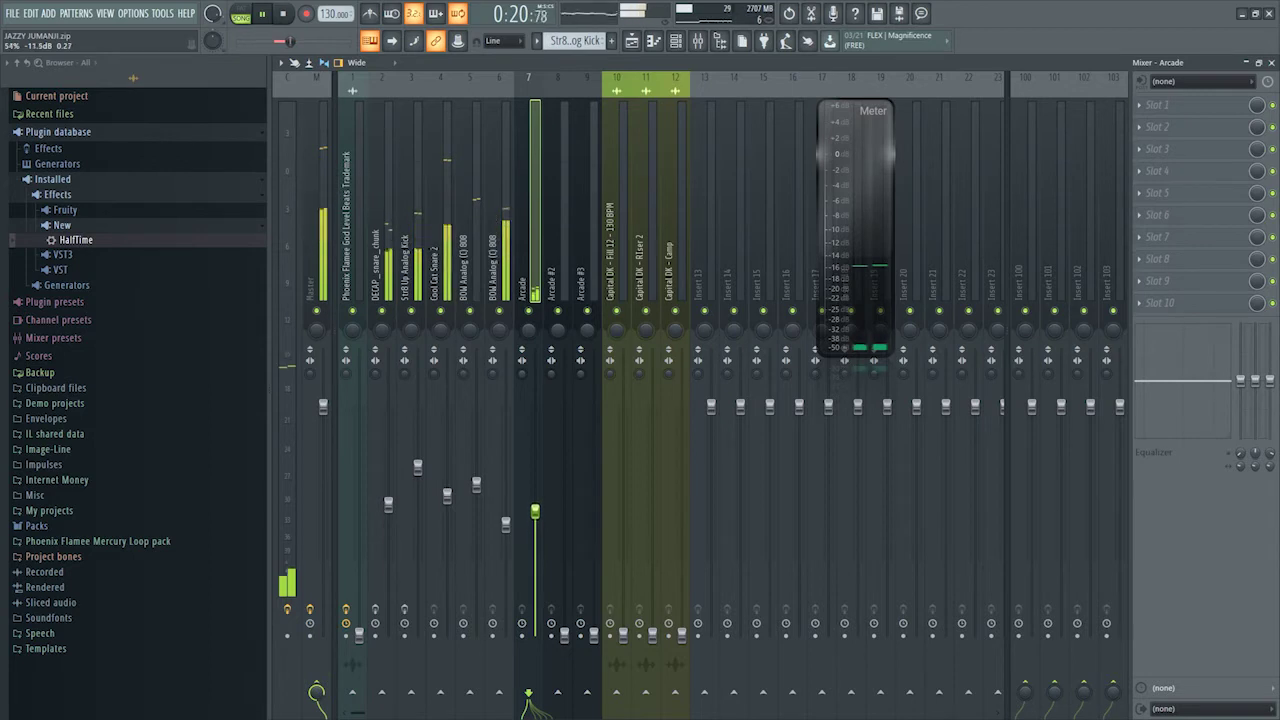
left_click_drag(535, 511, 535, 453)
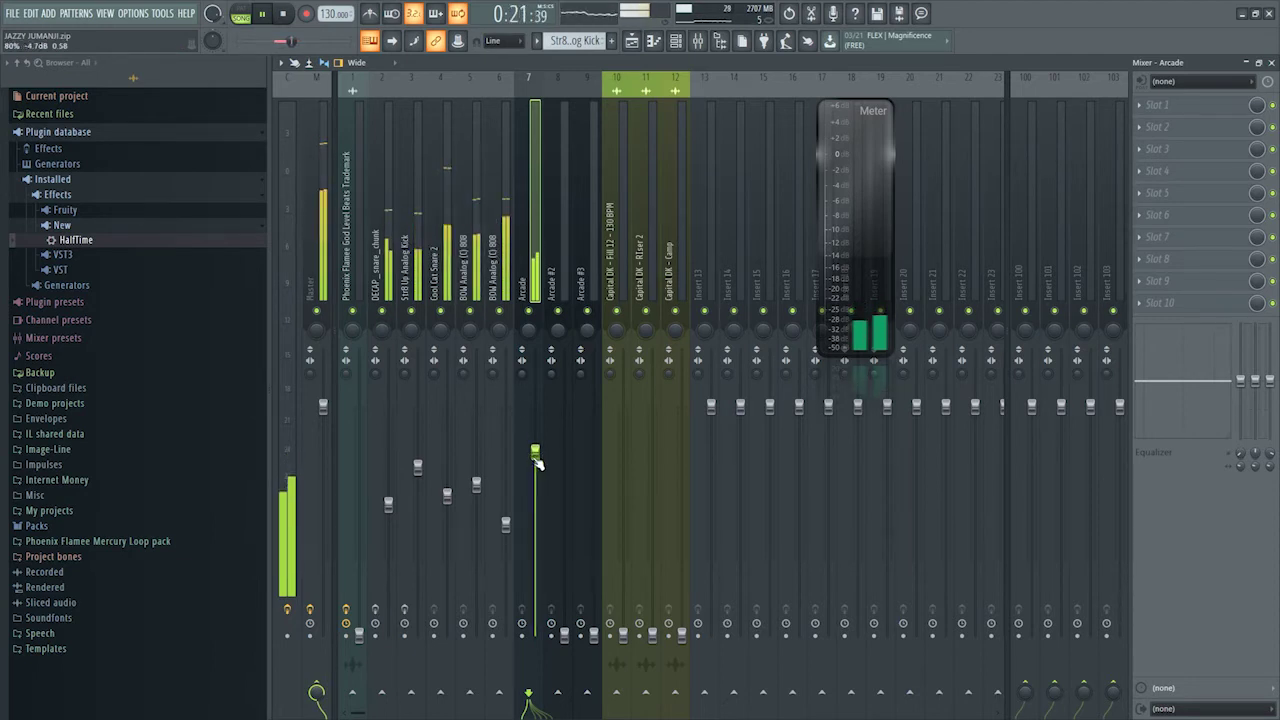
left_click(311, 287)
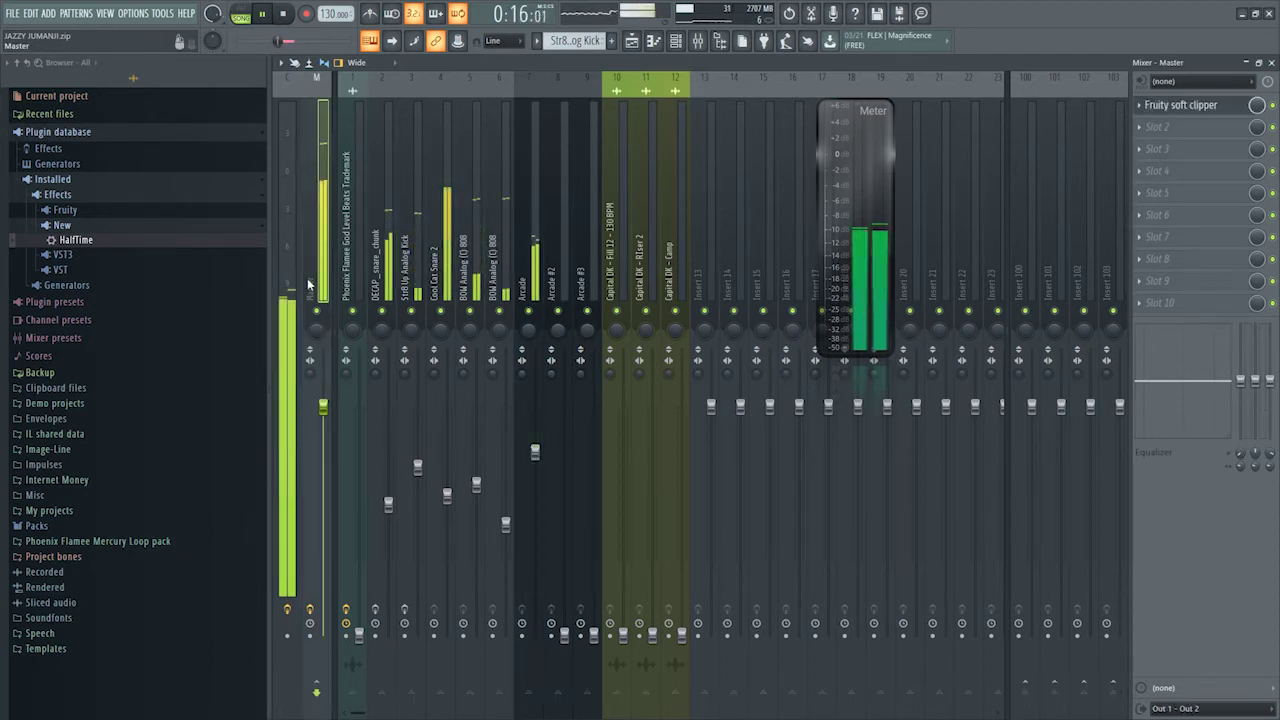
left_click(535, 452)
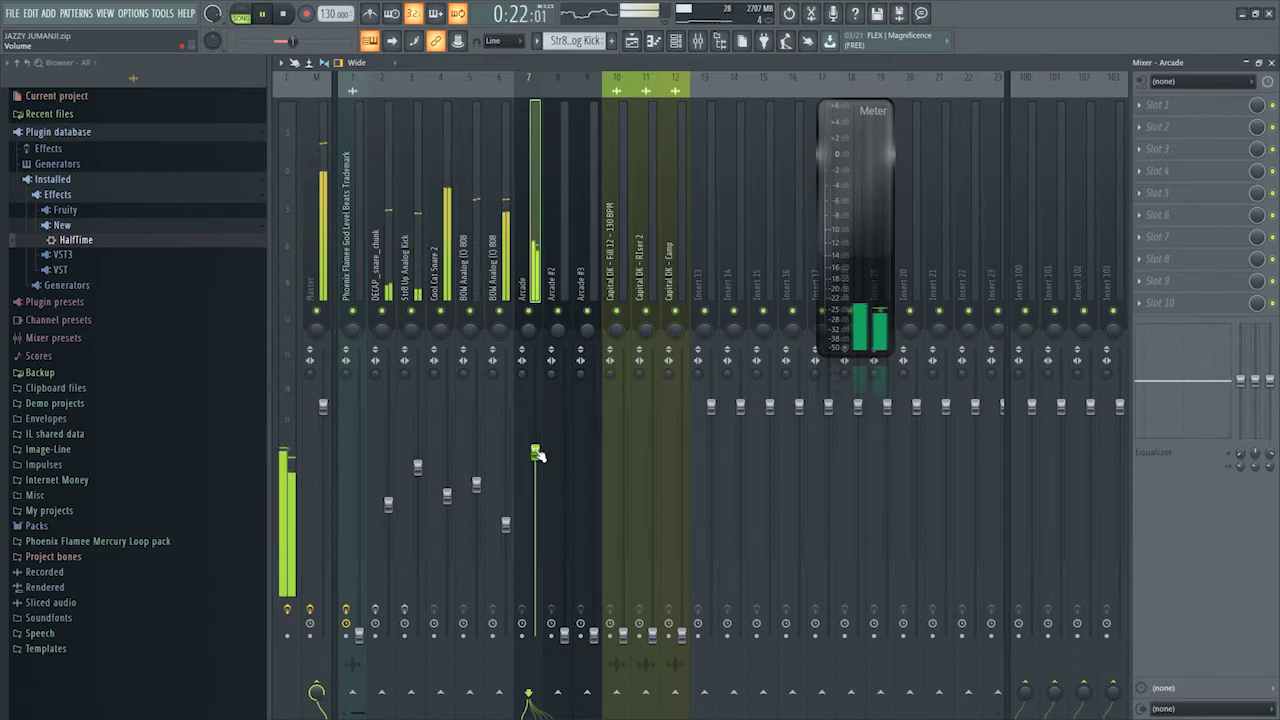
- Move the looped playlist selection to bars 5 to 9, restart playback, and bring up the mixer
left_click(637, 47)
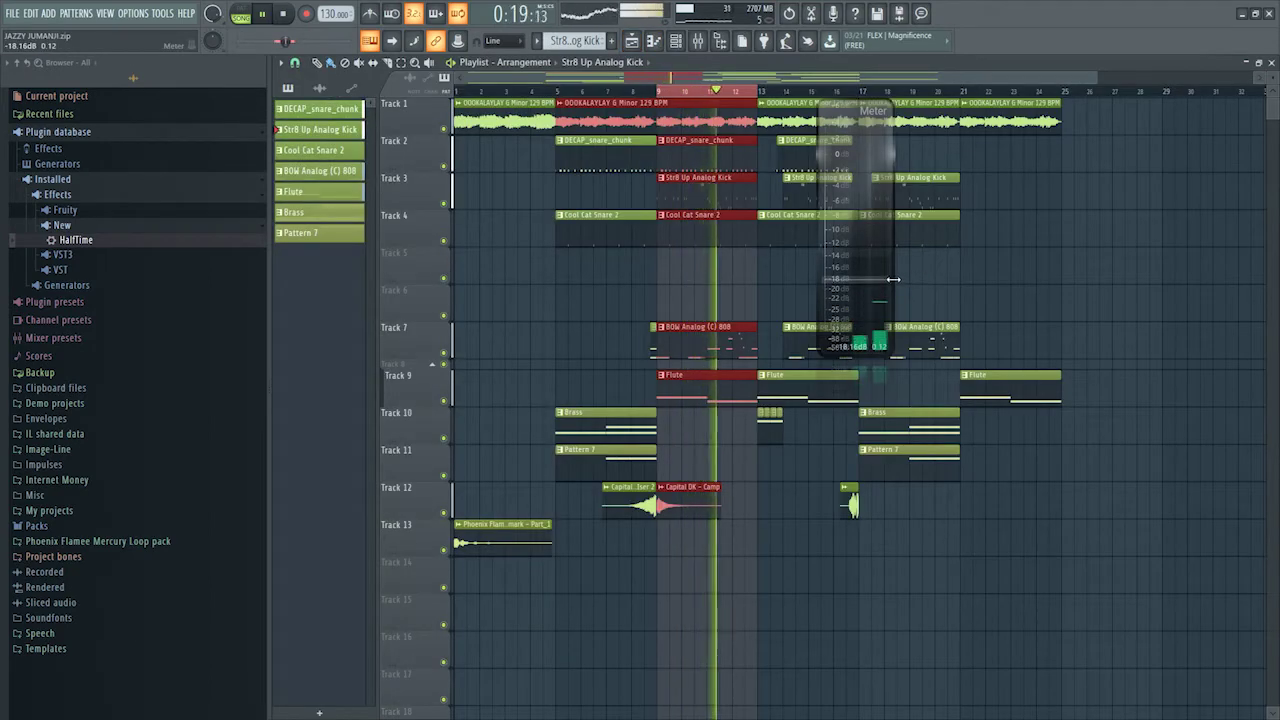
key("space")
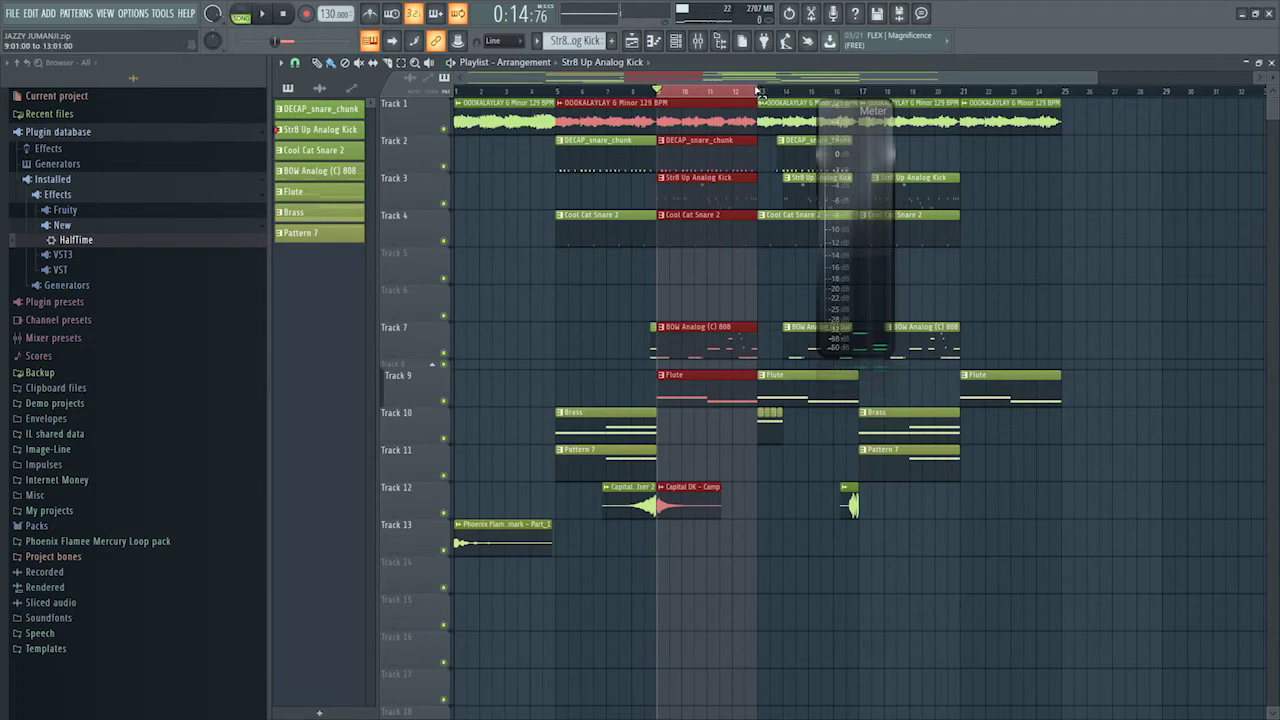
left_click_drag(760, 91, 557, 91)
key("space")
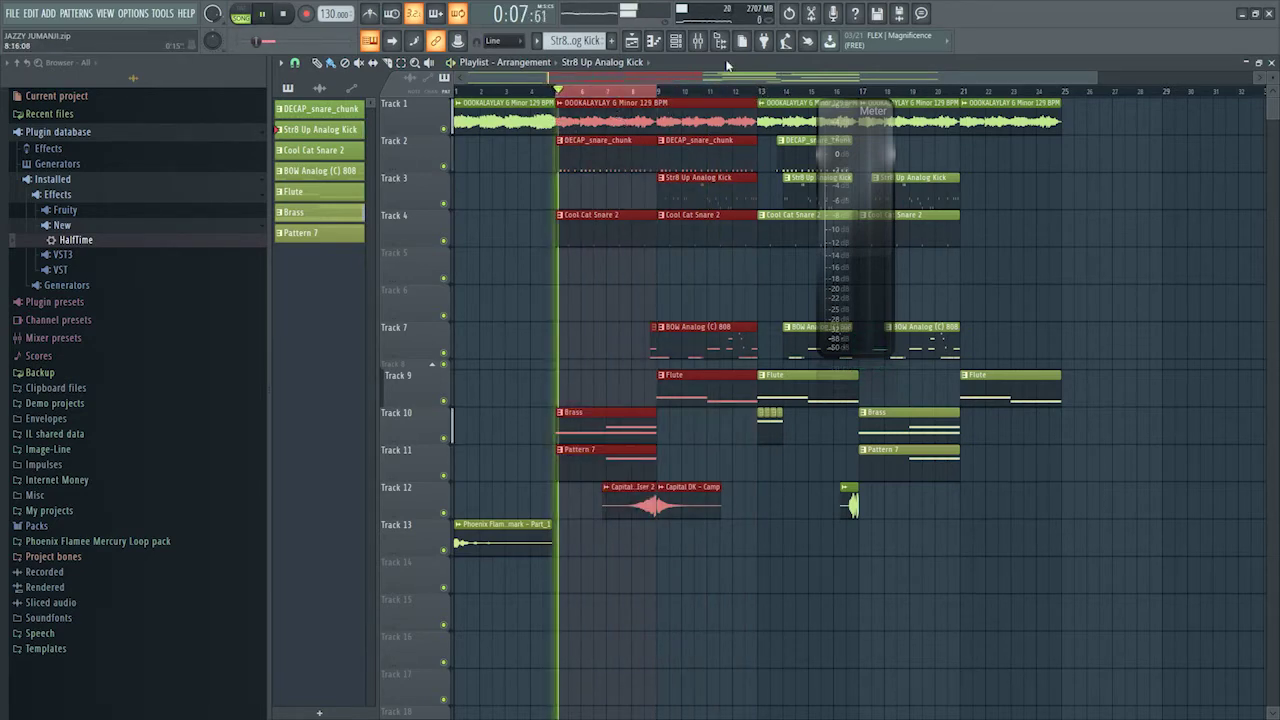
left_click(698, 42)
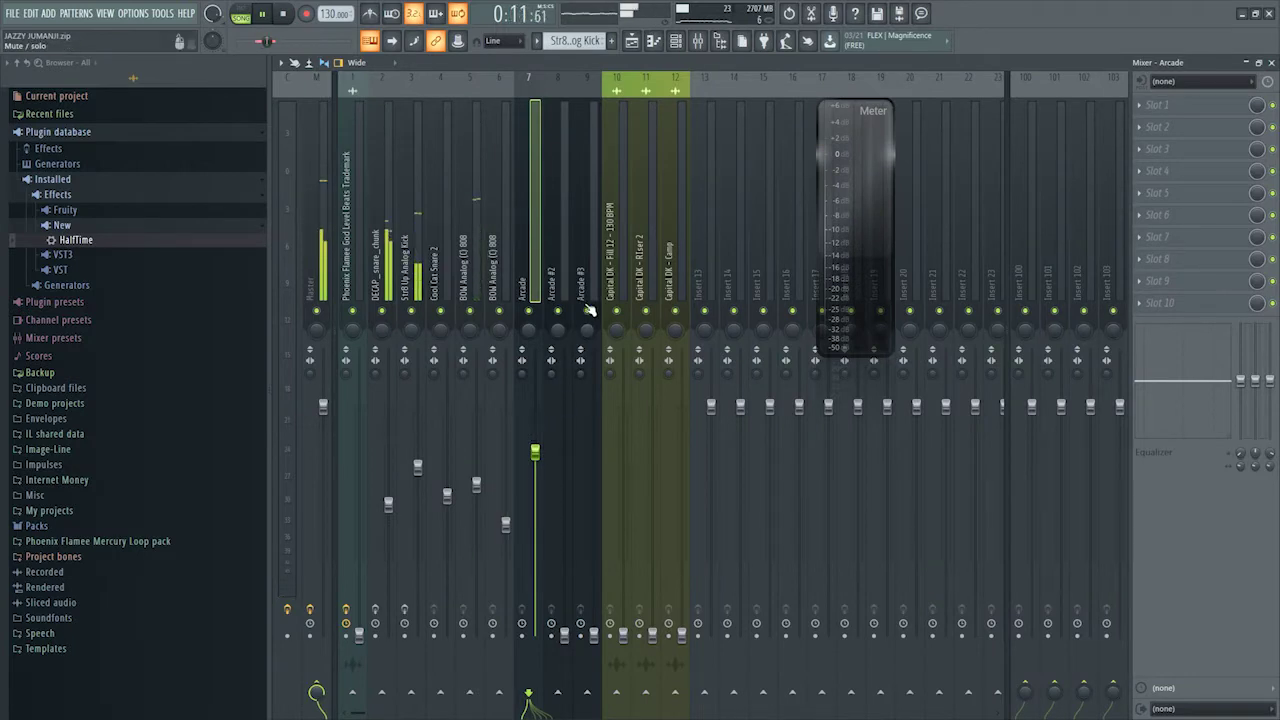
- Raise the Arcade #2 mixer fader to 73% (-6.4 dB) and the Arcade #3 fader slightly above the first Arcade track's fader
left_click(566, 648)
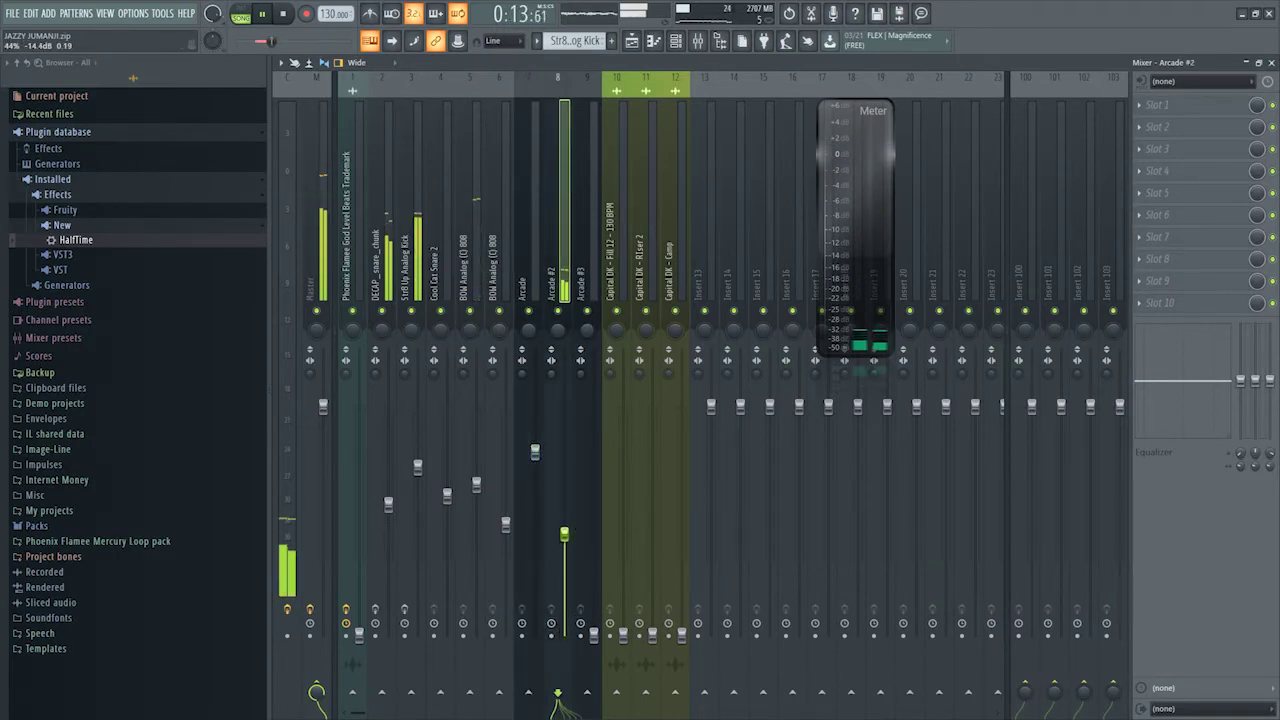
left_click_drag(564, 509, 564, 466)
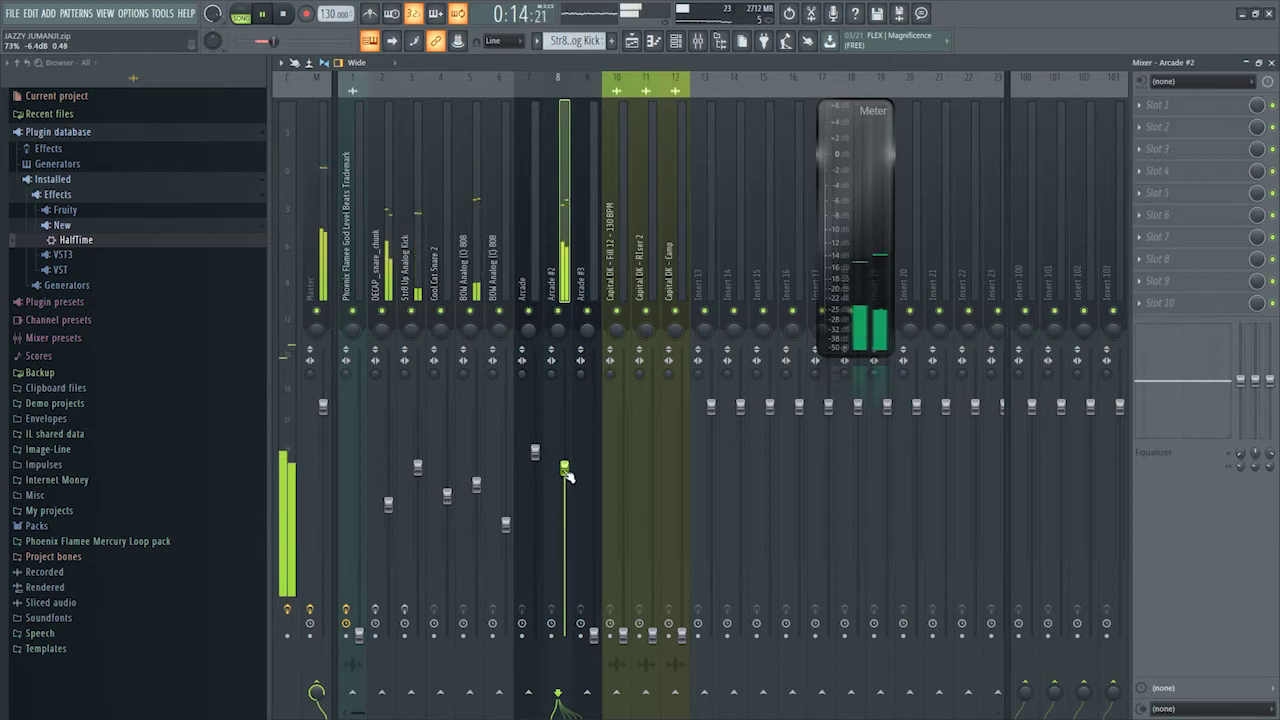
left_click_drag(594, 634, 594, 588)
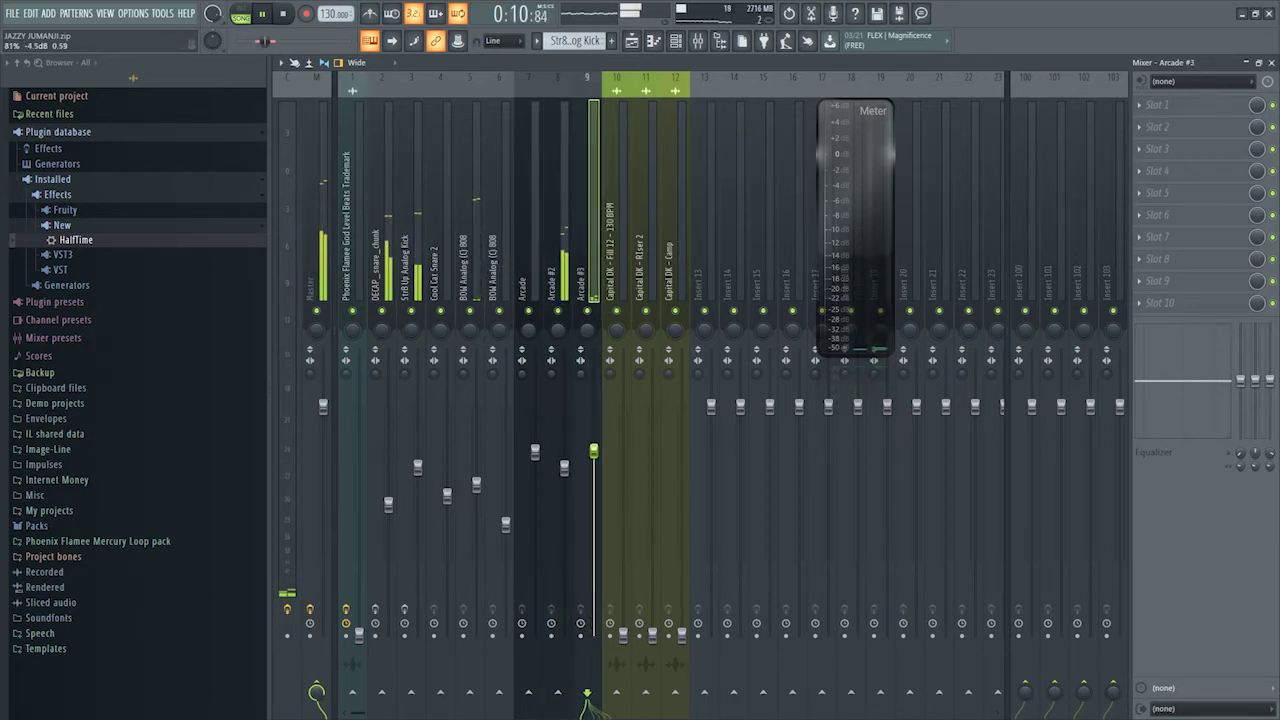
left_click_drag(594, 451, 596, 443)
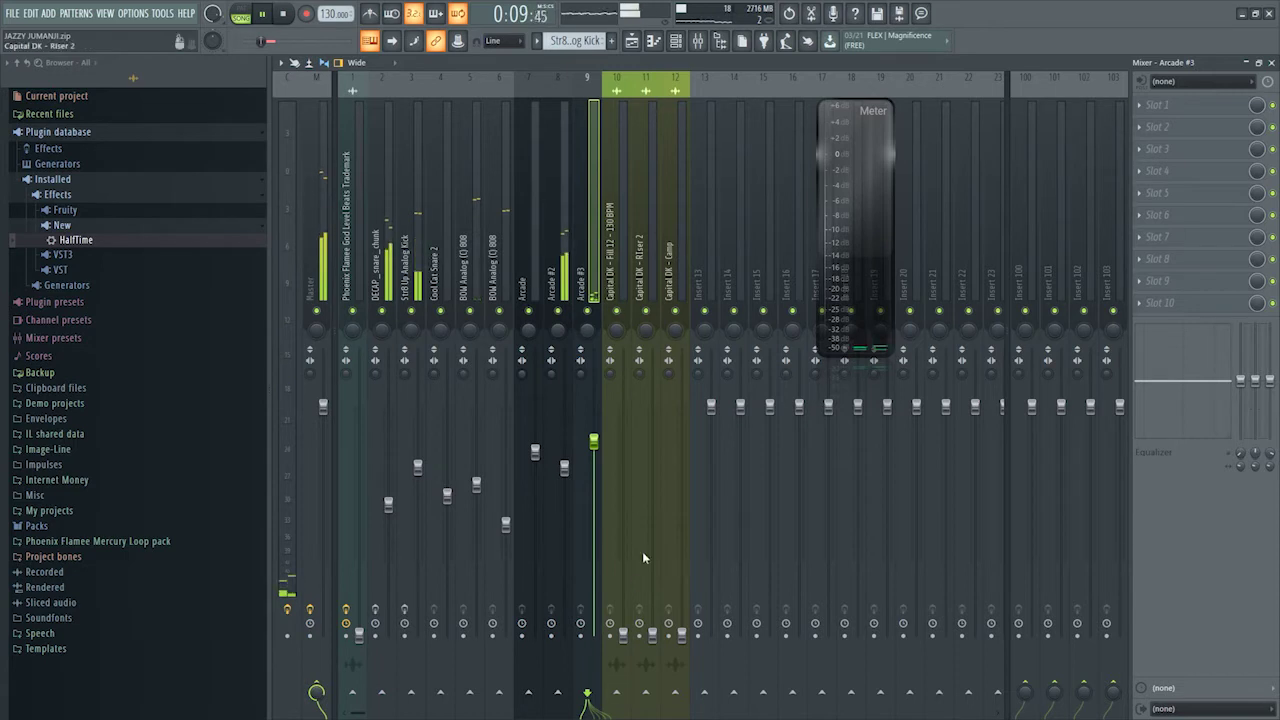
- Raise the three Capital DK track faders together to one level, and bring up the Phoenix Flamee trademark track's fader
left_click_drag(615, 280, 672, 290)
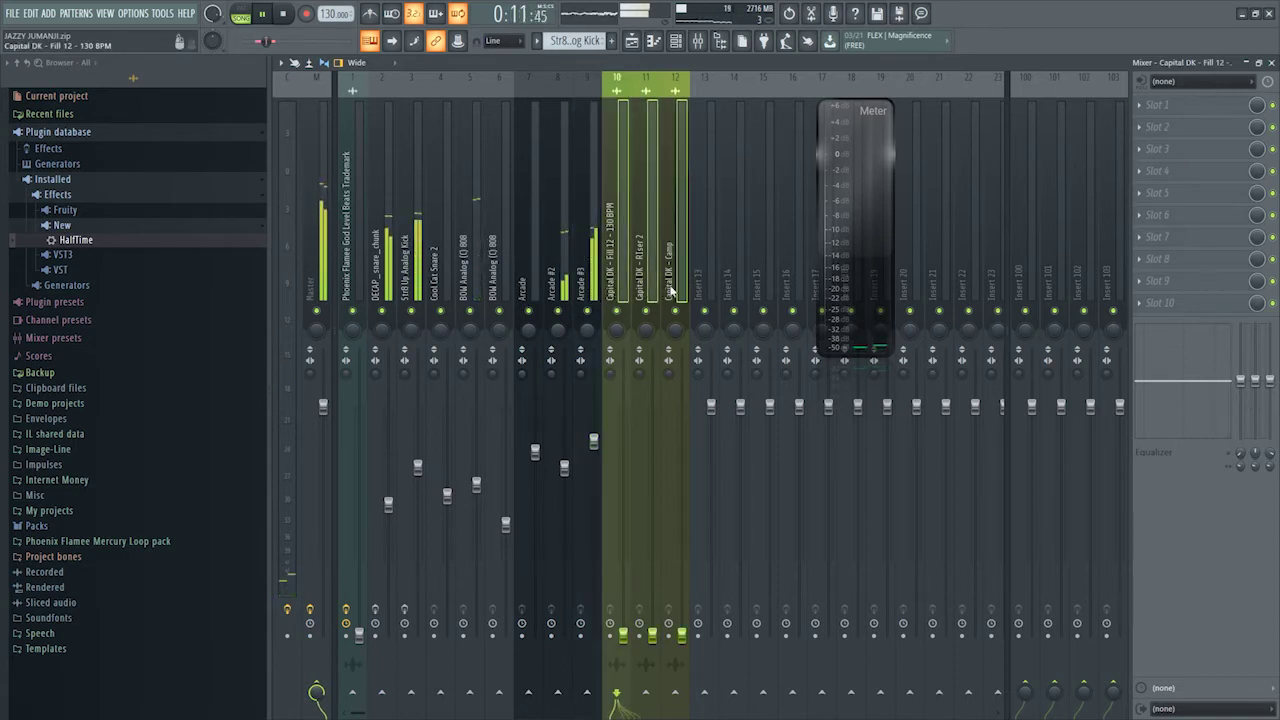
left_click_drag(682, 635, 682, 530)
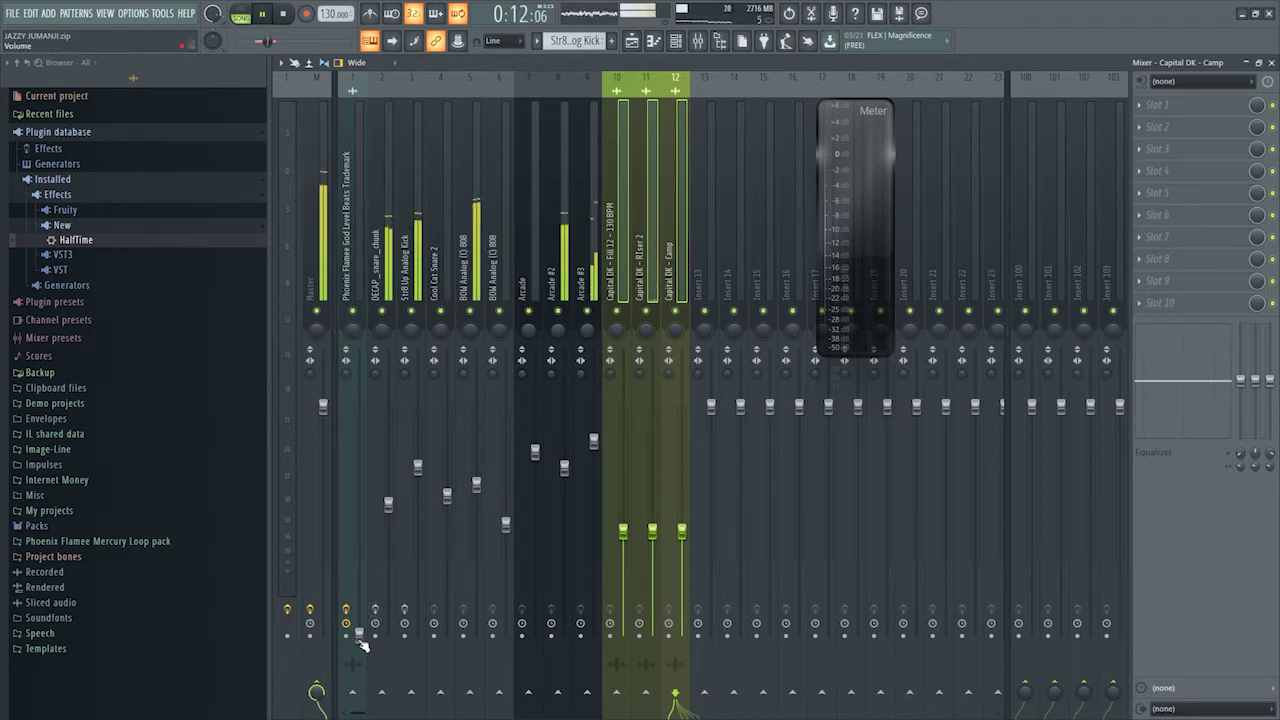
left_click_drag(359, 635, 359, 520)
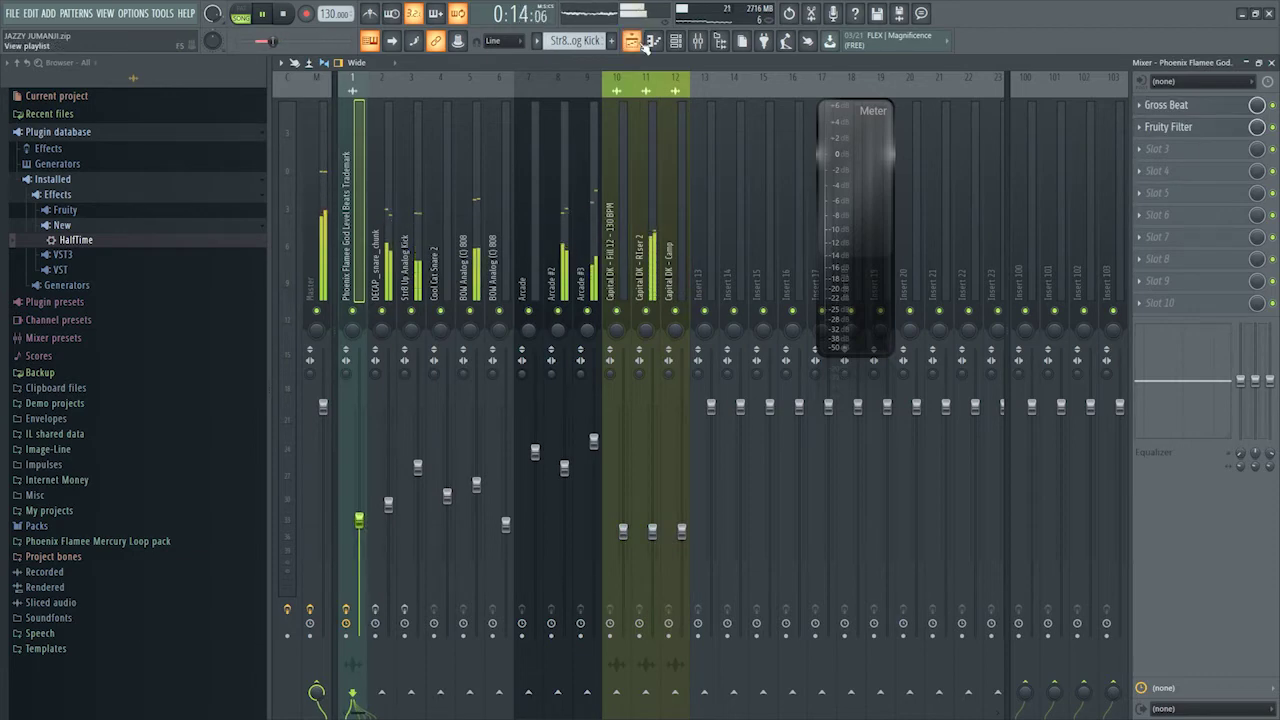
- Loop bars 1 to 5 of the playlist and set the Phoenix Flamee trademark track's mixer fader to 54% (-11.7 dB) during playback
left_click(632, 41)
key("space")
left_click_drag(655, 92, 277, 106)
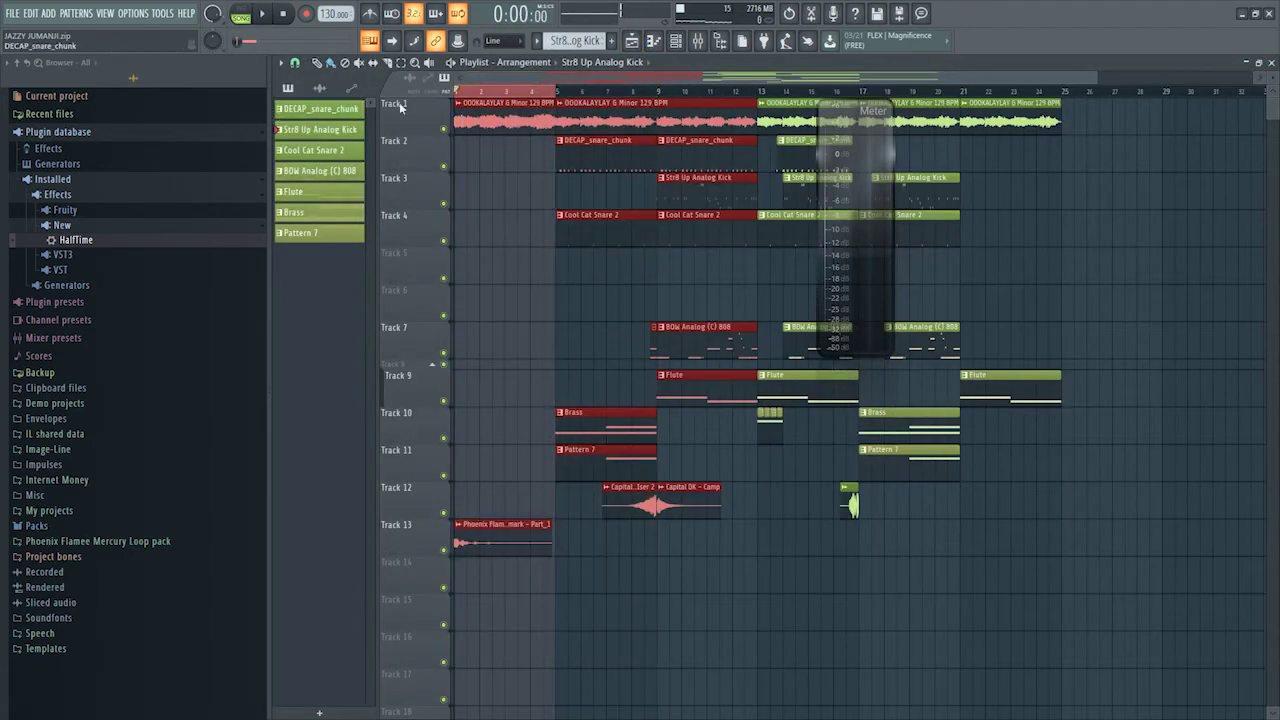
key("space")
left_click(699, 41)
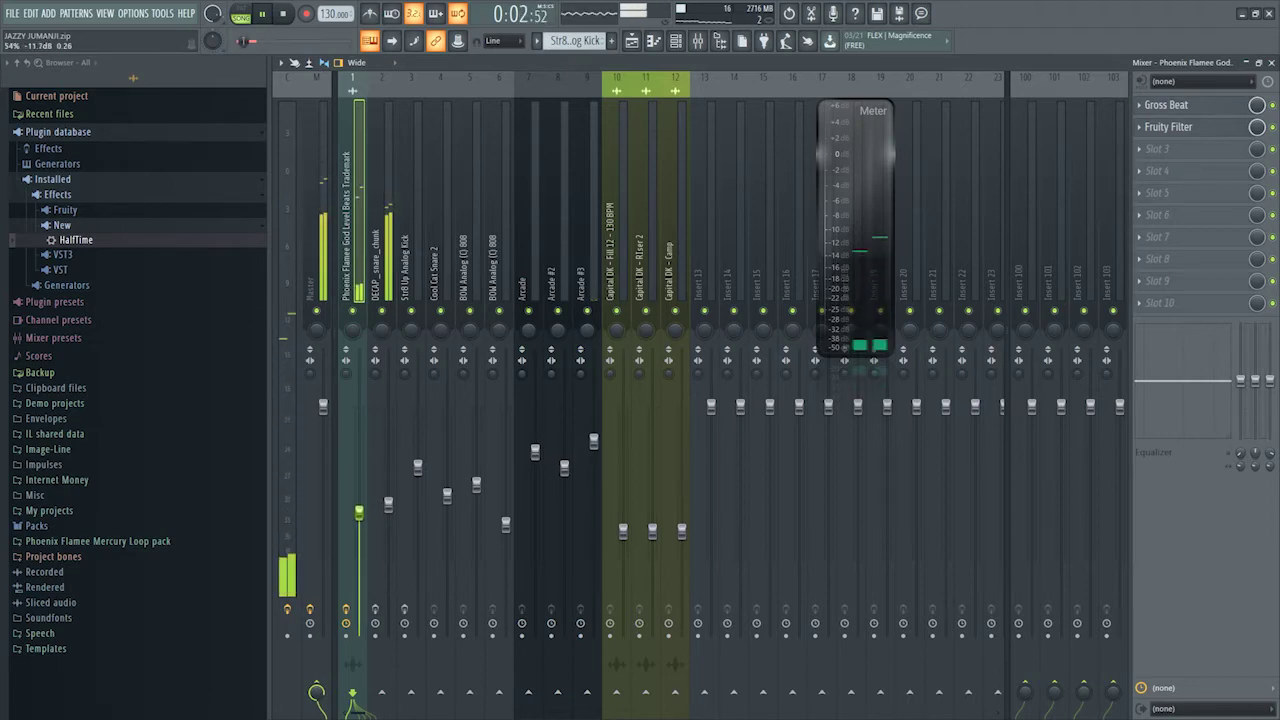
- Stop playback, move the looped playlist selection to bars 9 to 13, play it, and bring up the mixer
key("space")
left_click(633, 44)
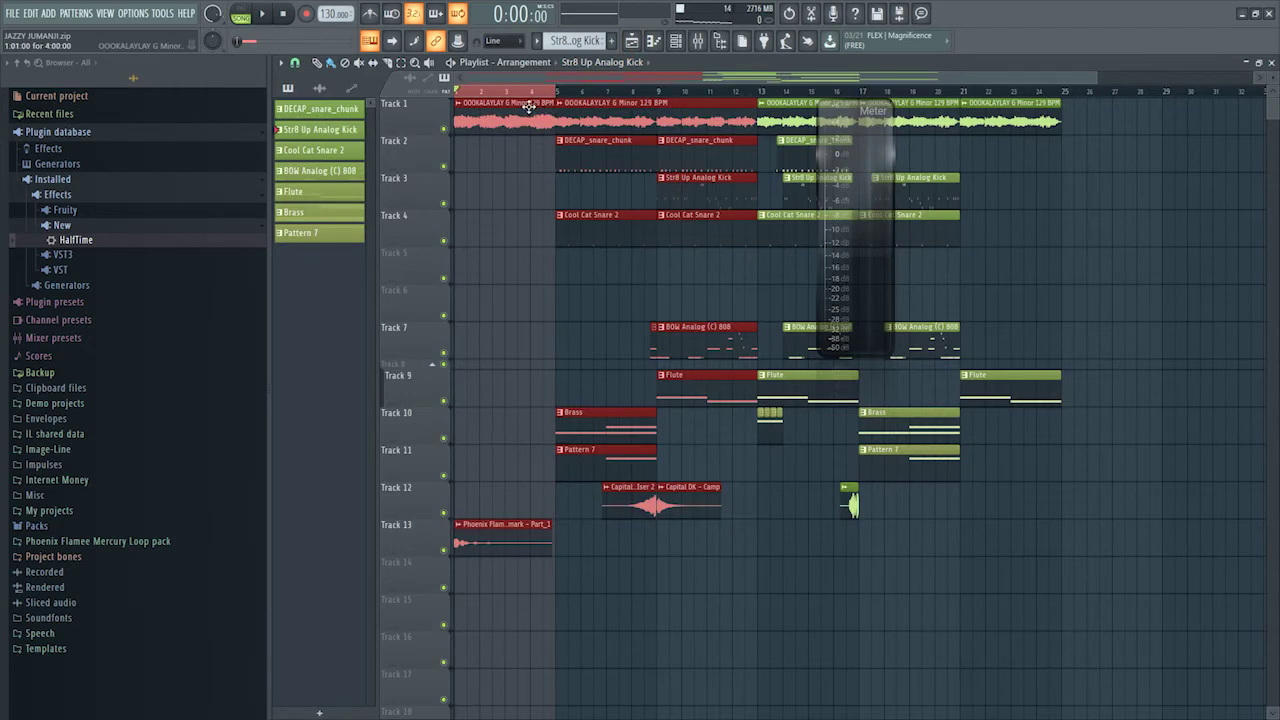
scroll(667, 115, "up", 1)
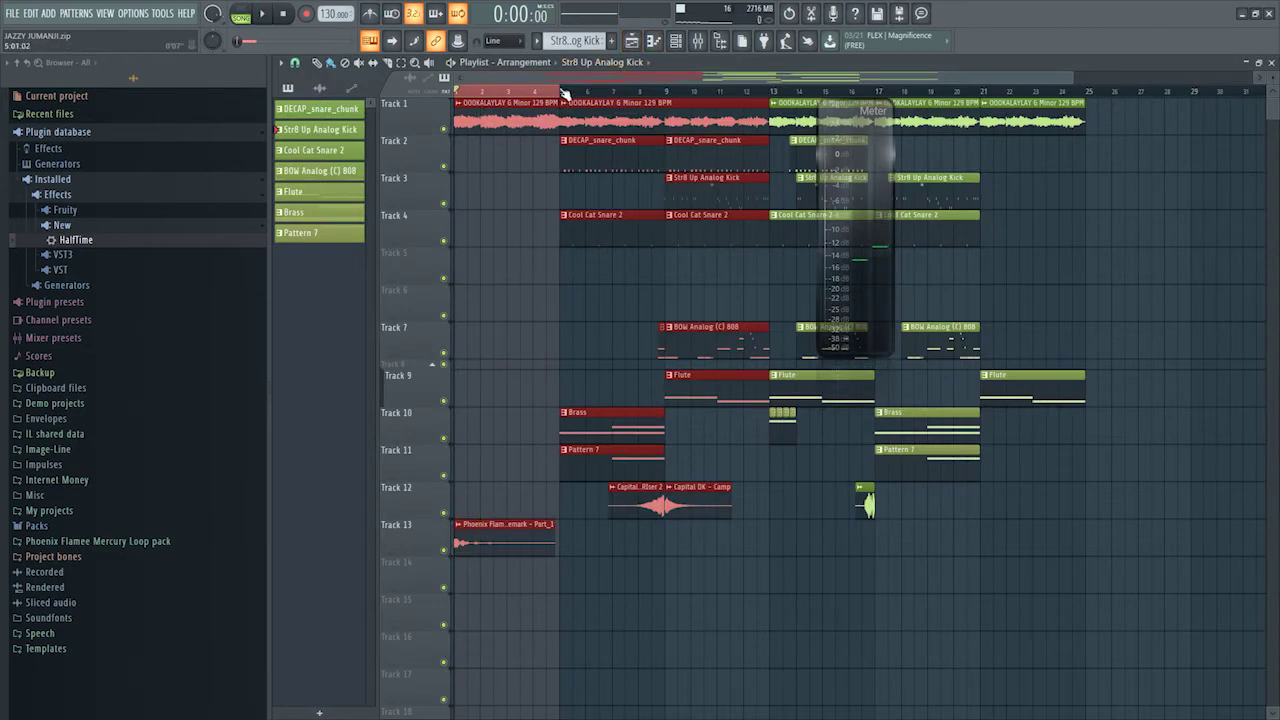
left_click(565, 93)
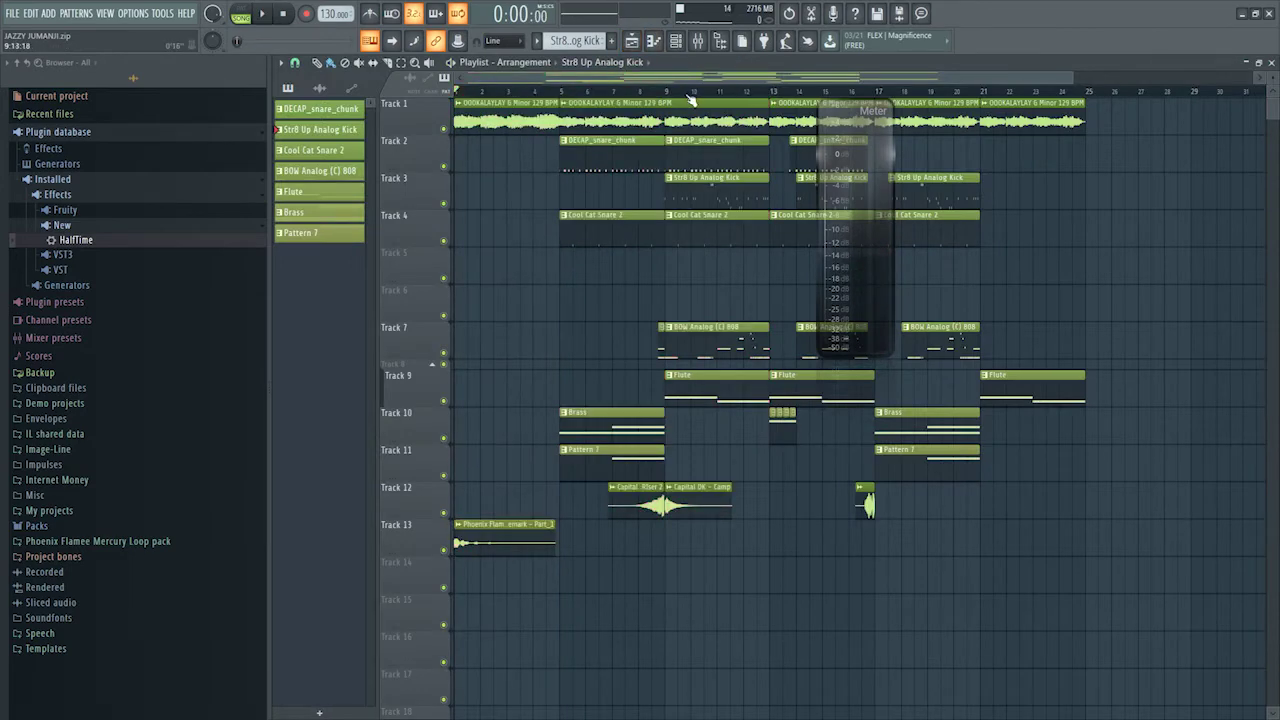
left_click_drag(668, 92, 770, 92)
key("space")
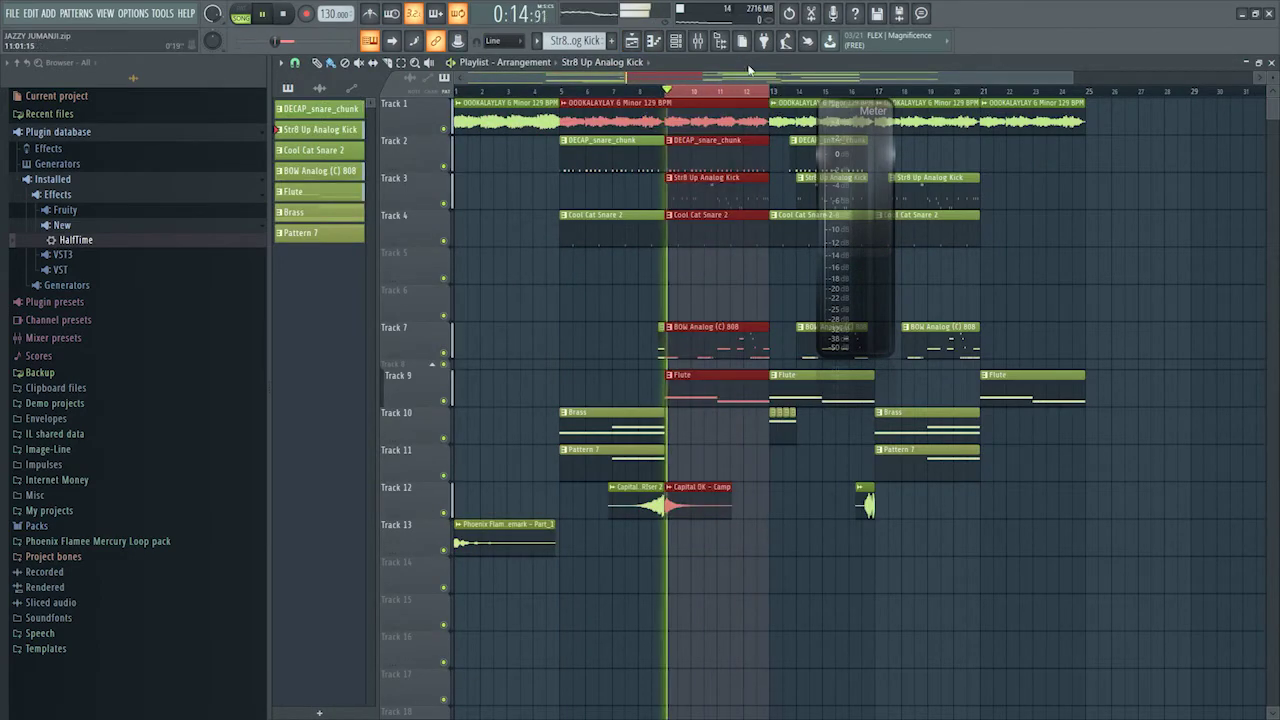
left_click(699, 42)
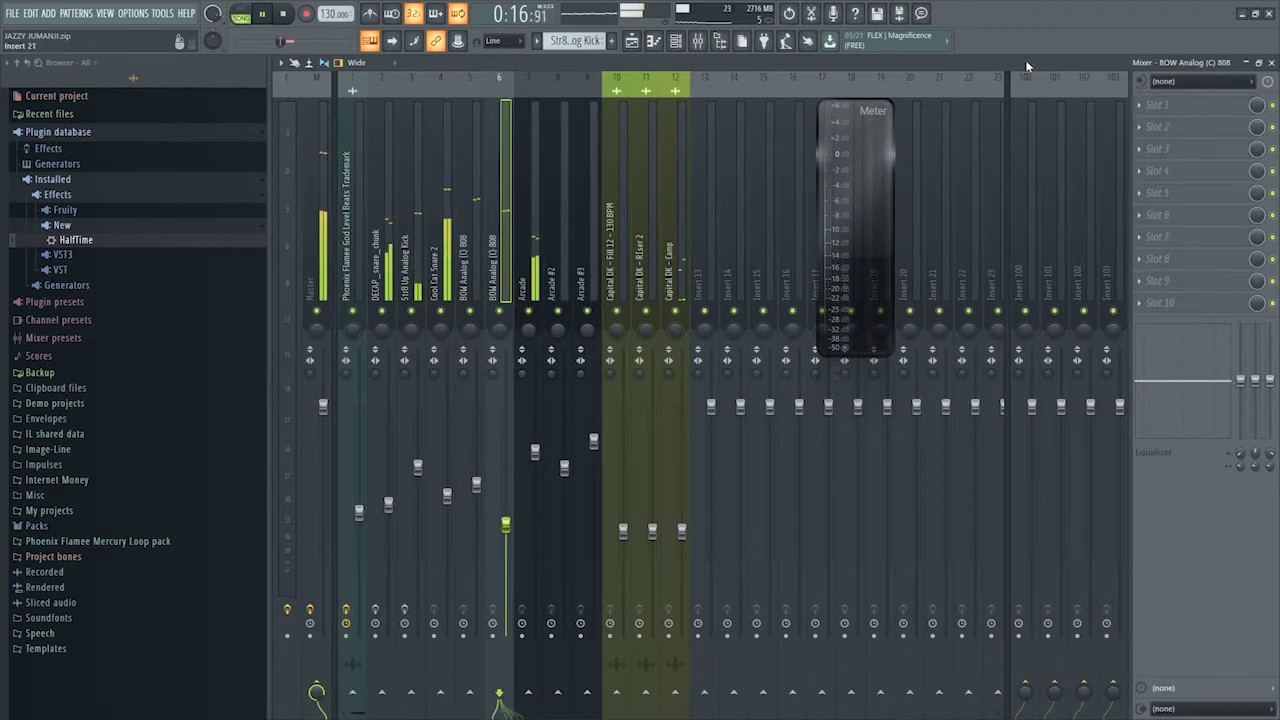
- Add Fruity Parametric EQ 2 to the second BOW Analog (C) 808 track with the 20Hz + 18kHz cut preset and a 54 Hz low cut
left_click(1155, 105)
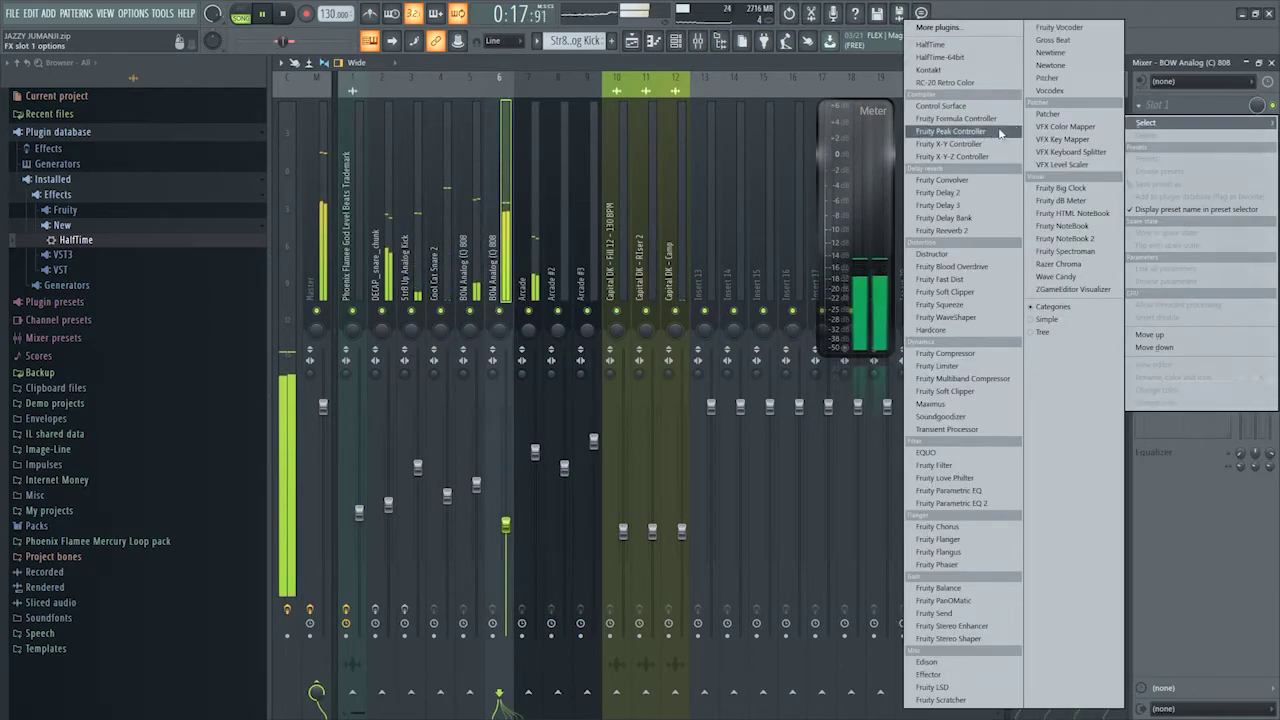
left_click(985, 507)
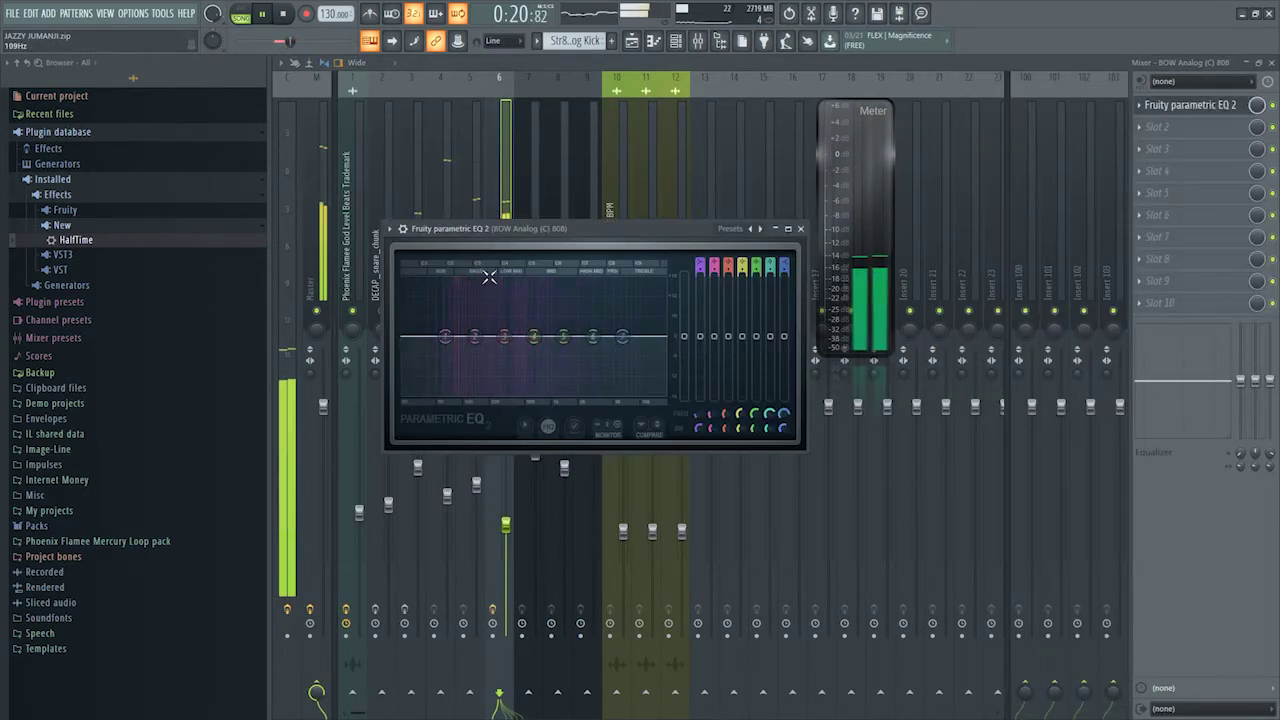
left_click(731, 228)
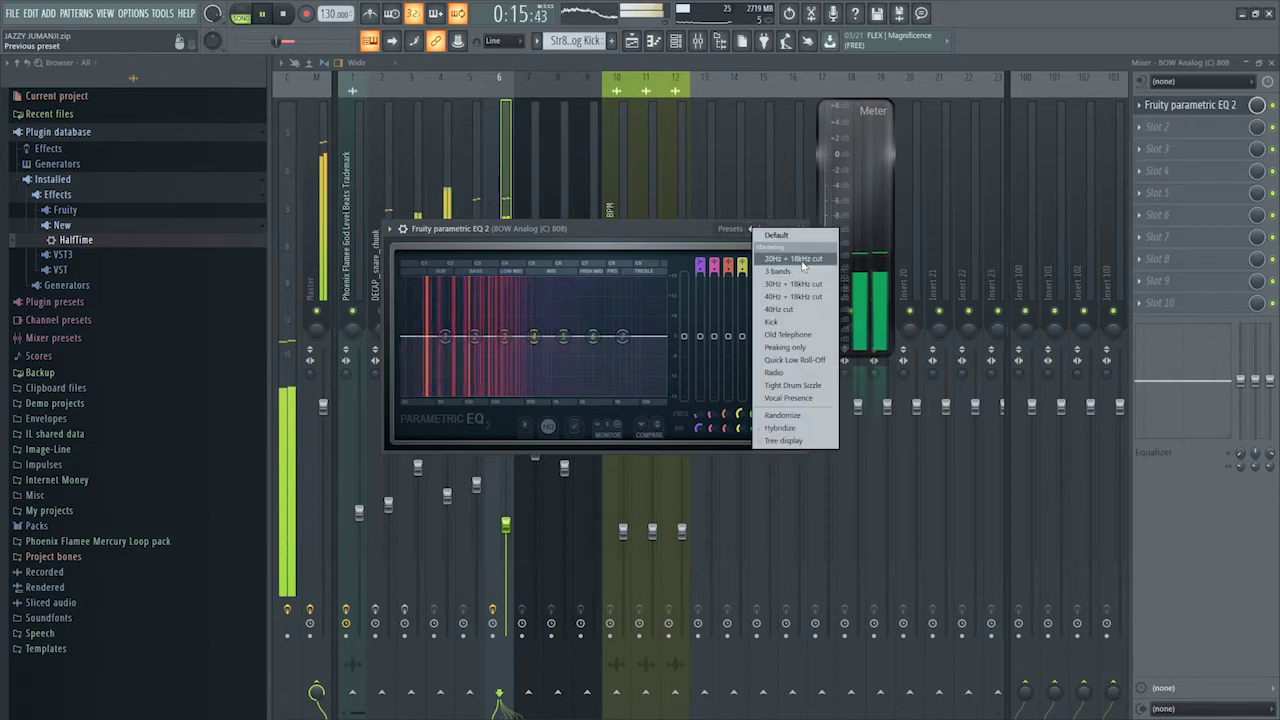
left_click(780, 259)
left_click_drag(411, 337, 439, 337)
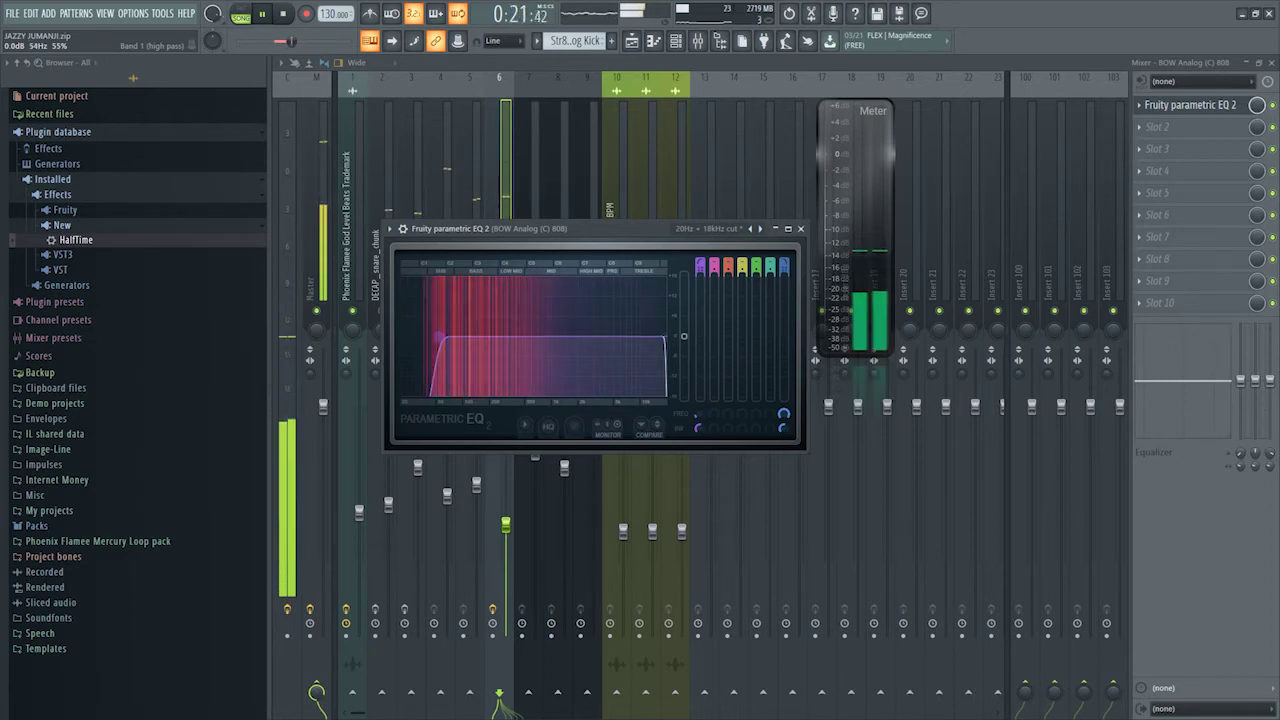
key("Escape")
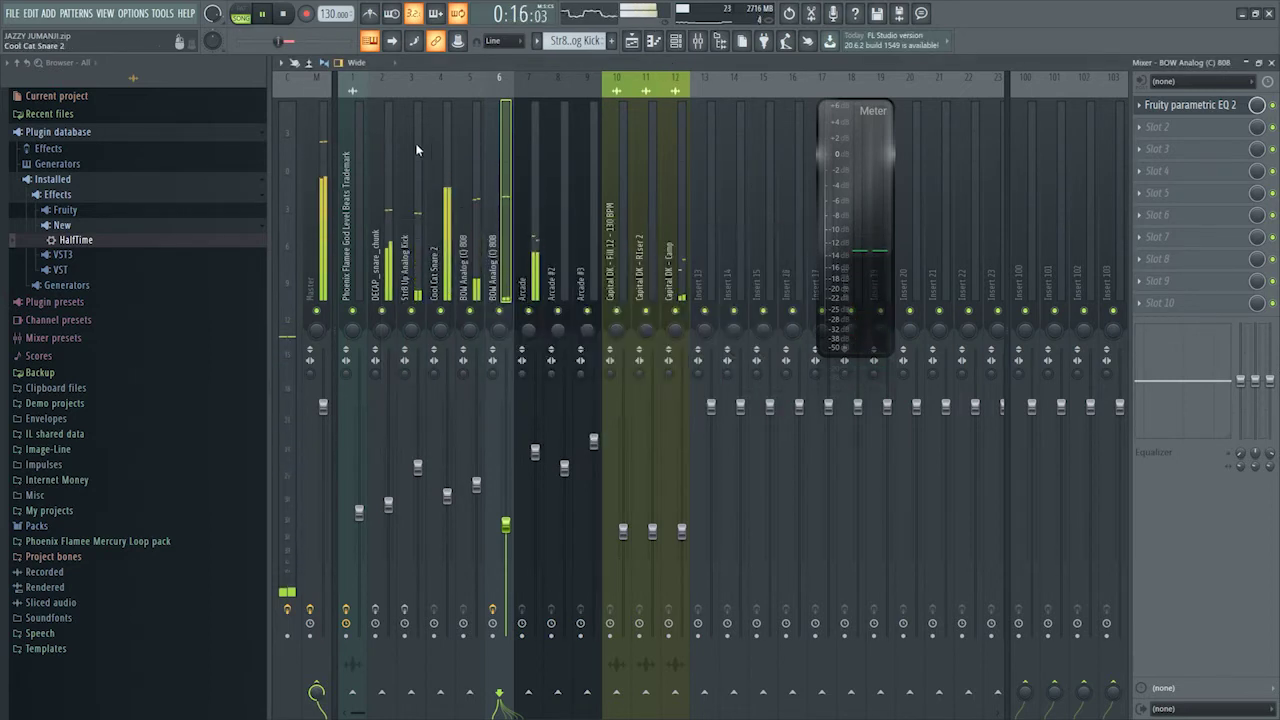
- Add Fruity Parametric EQ 2 to the first Arcade track with the 20Hz + 18kHz cut preset, raising its low cut into the low mids
left_click(522, 254)
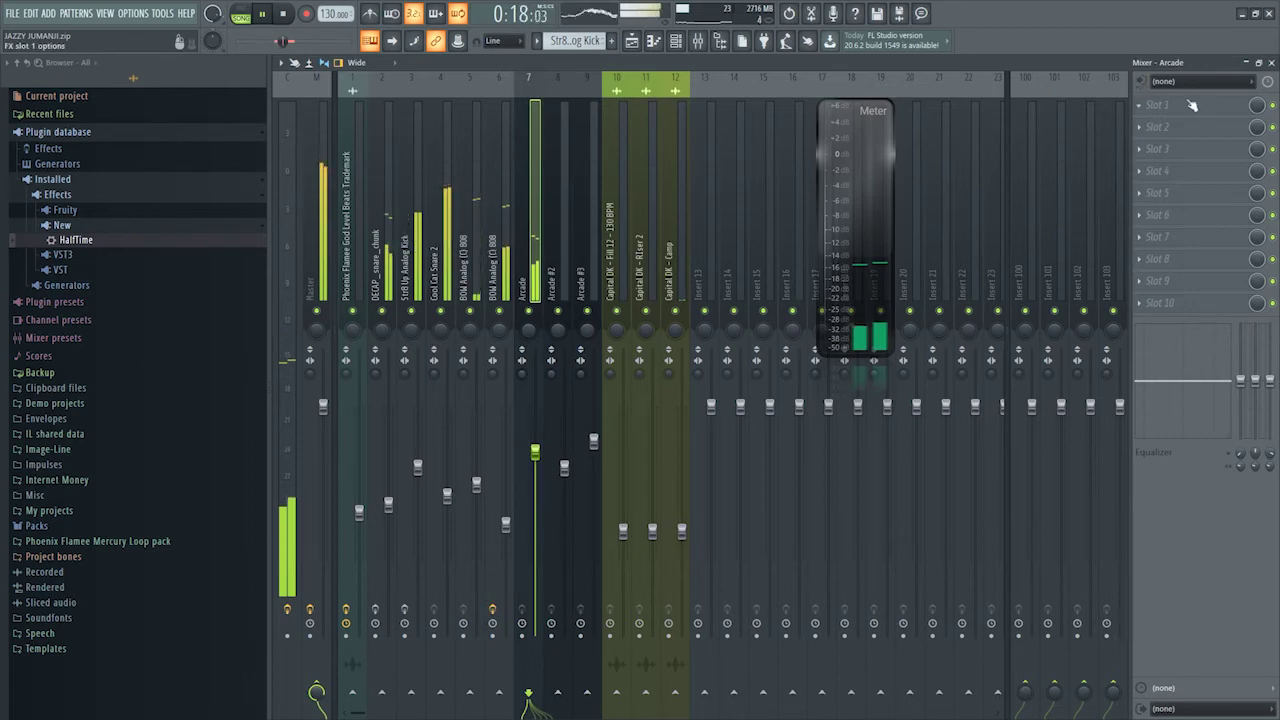
left_click(1157, 104)
left_click(983, 507)
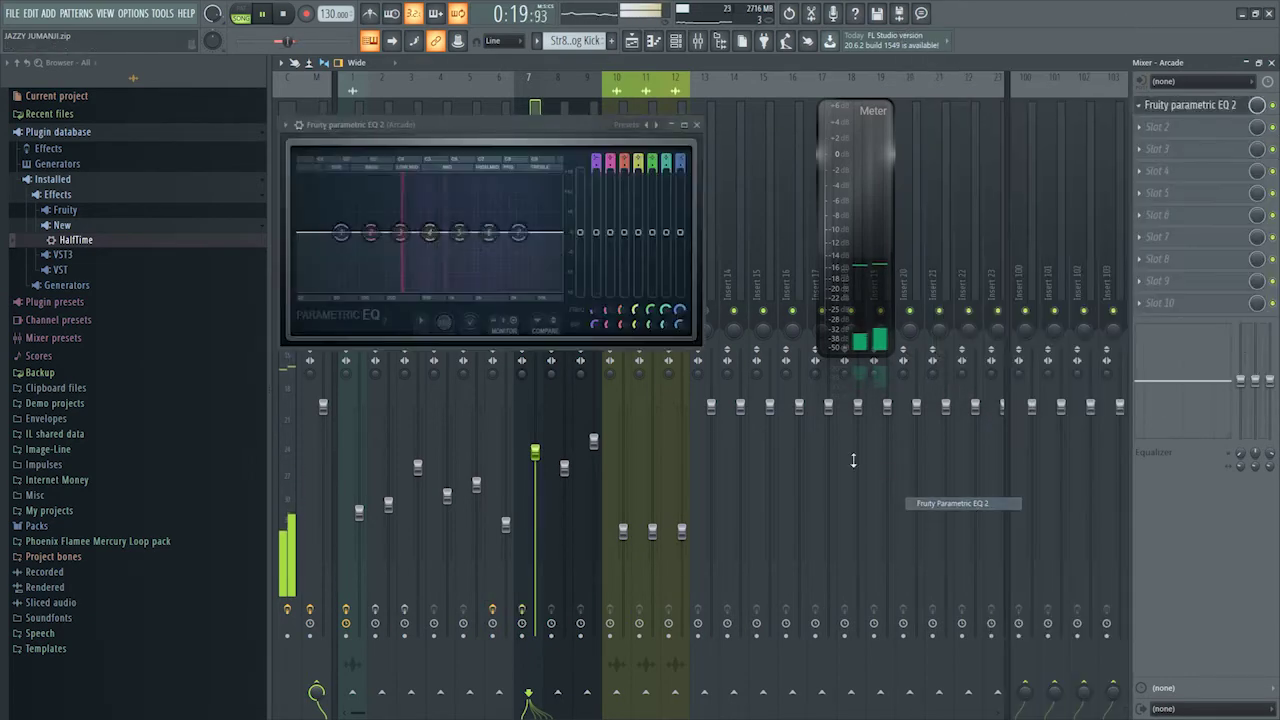
left_click(648, 125)
left_click(682, 152)
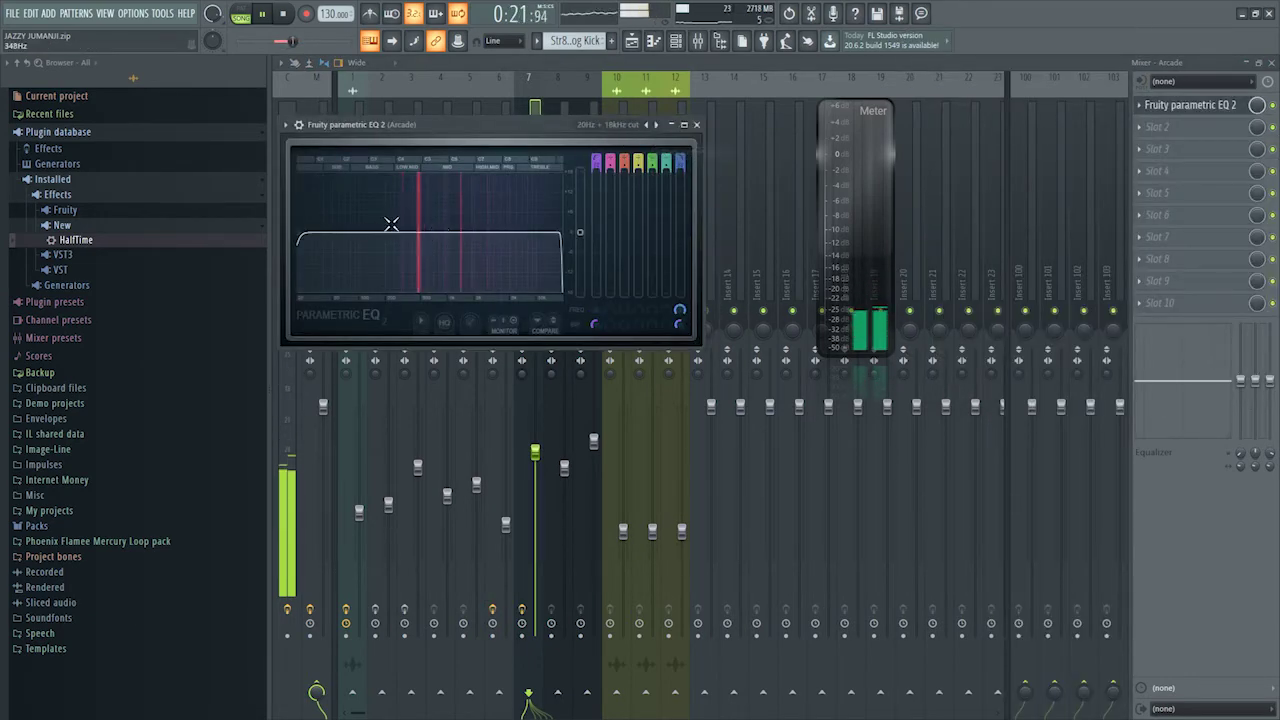
left_click_drag(380, 232, 402, 232)
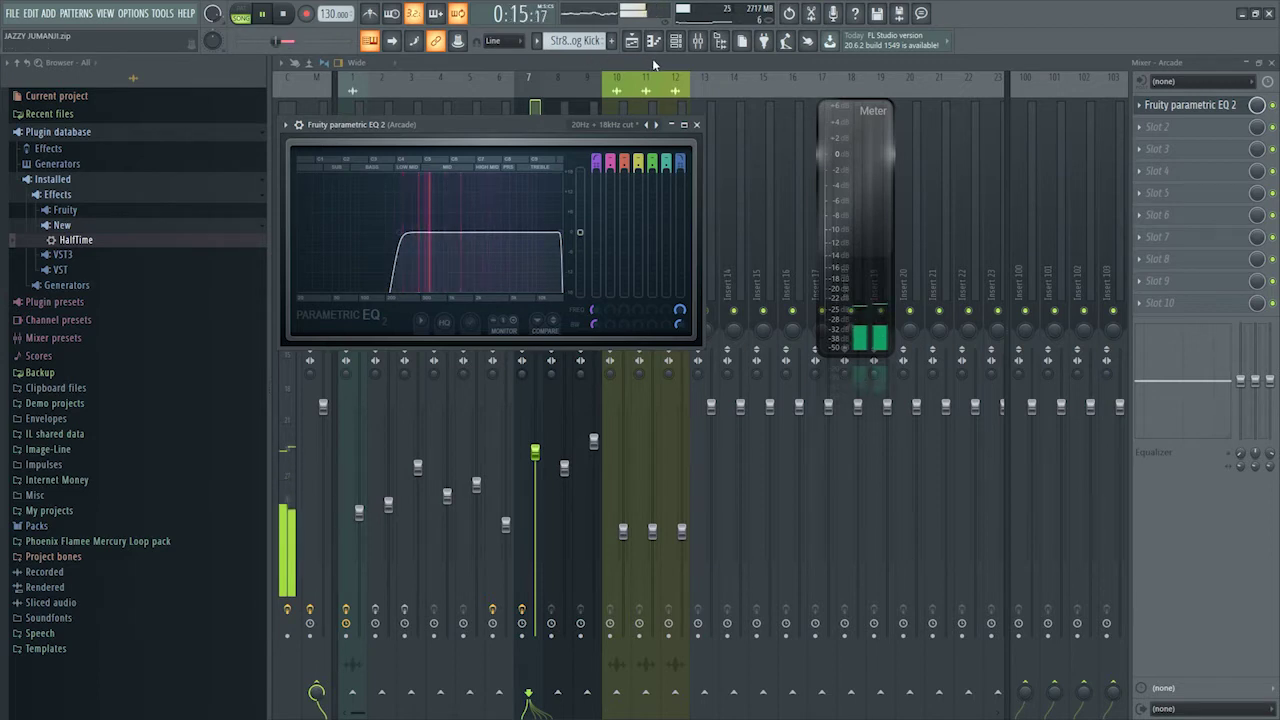
left_click(696, 124)
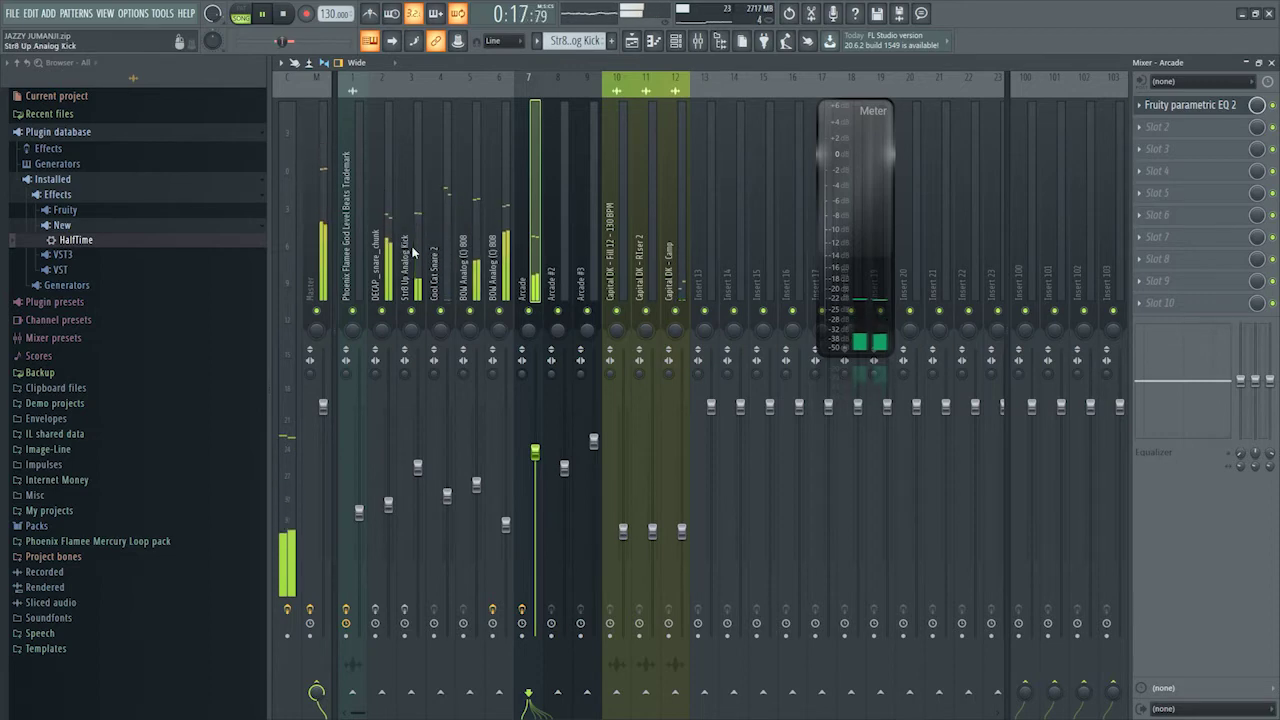
- Add Fruity Parametric EQ 2 to the second effect slot of the Str8 Up Analog Kick track, using the 20Hz + 18kHz cut preset
left_click(410, 245)
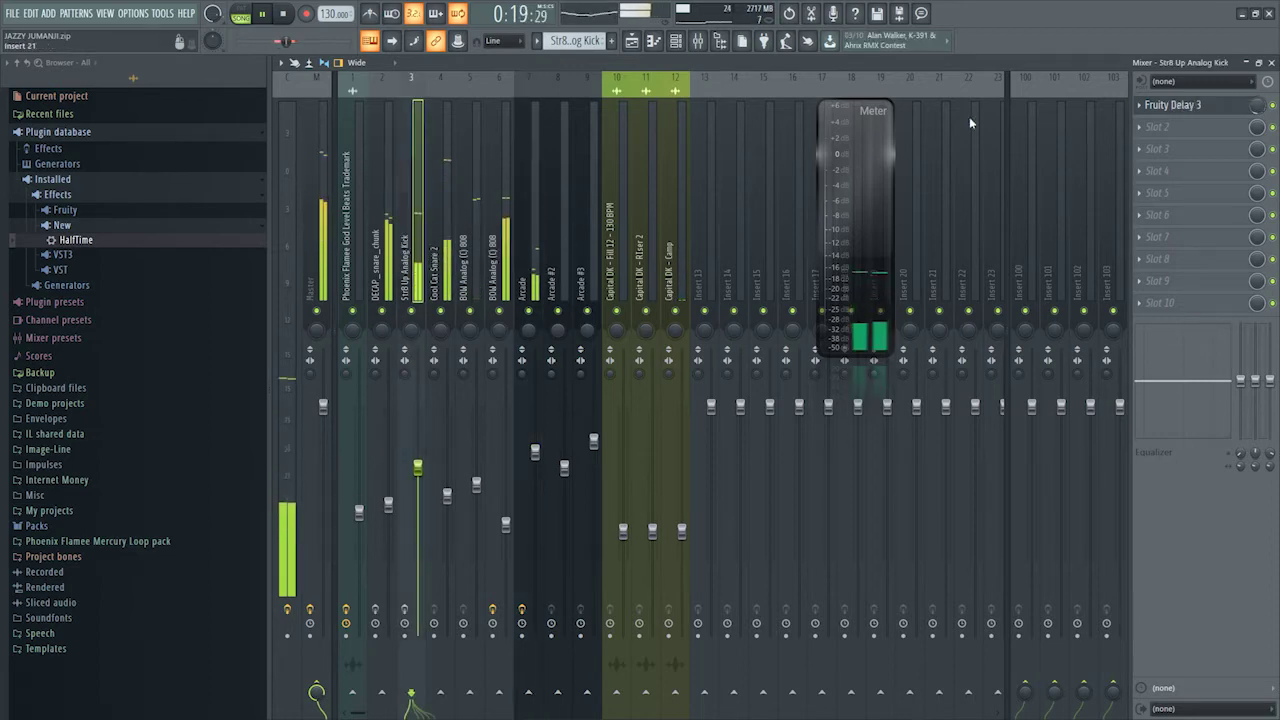
left_click(1157, 127)
left_click(951, 503)
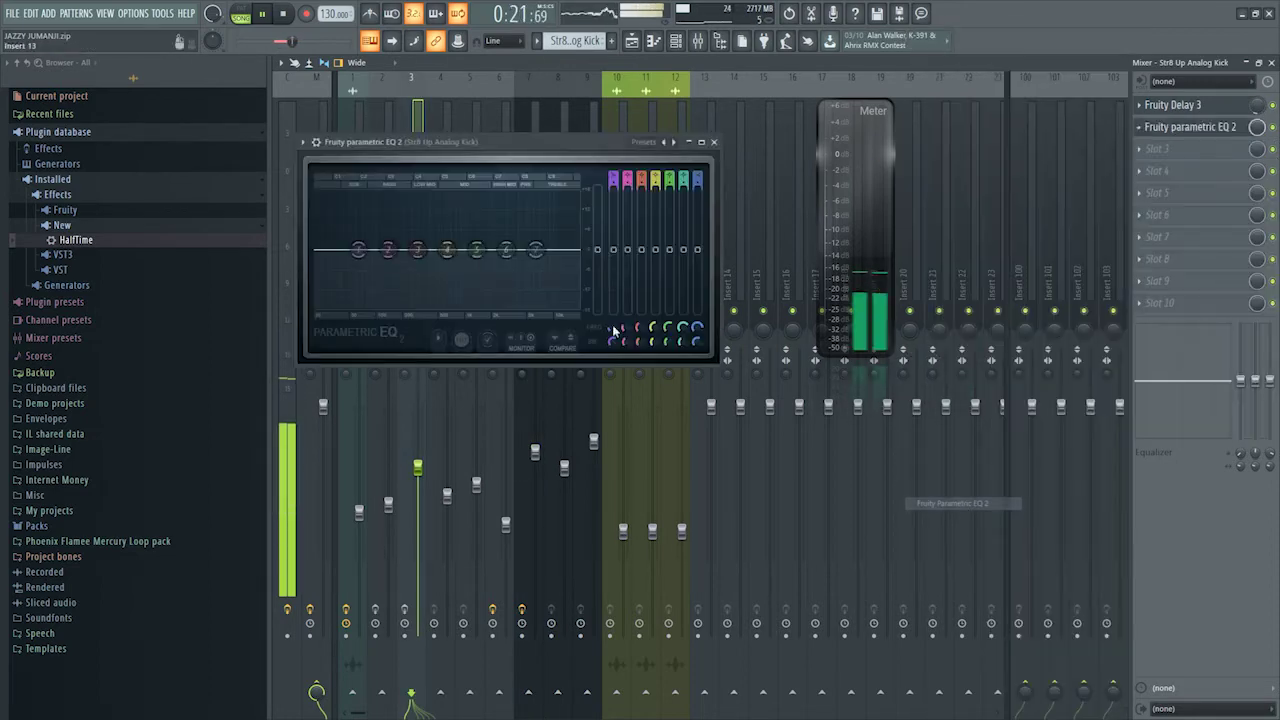
left_click(670, 144)
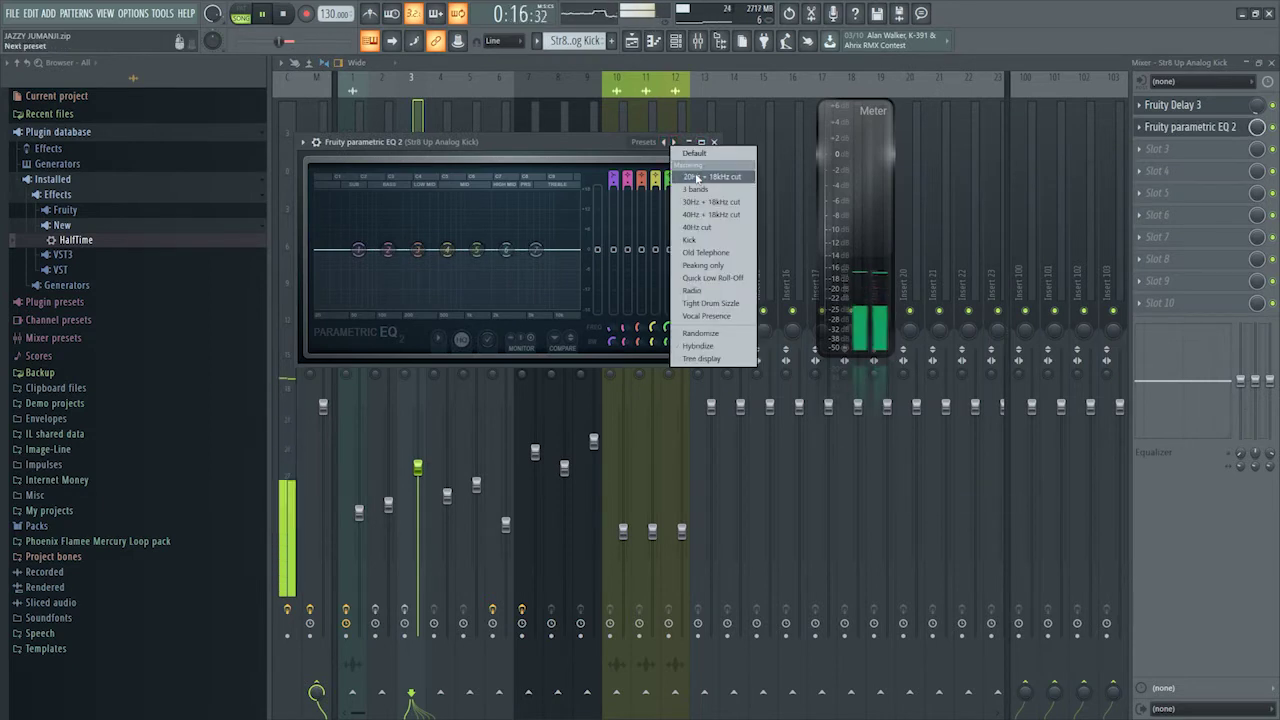
left_click(697, 177)
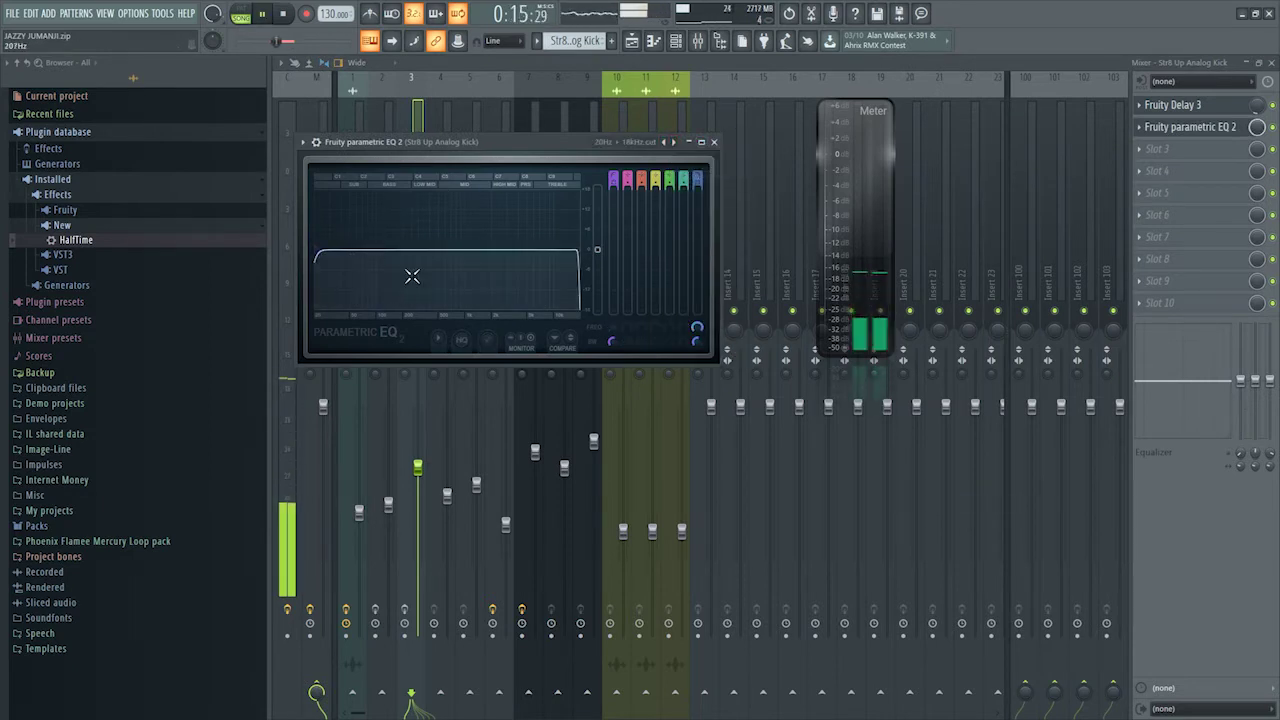
left_click(488, 65)
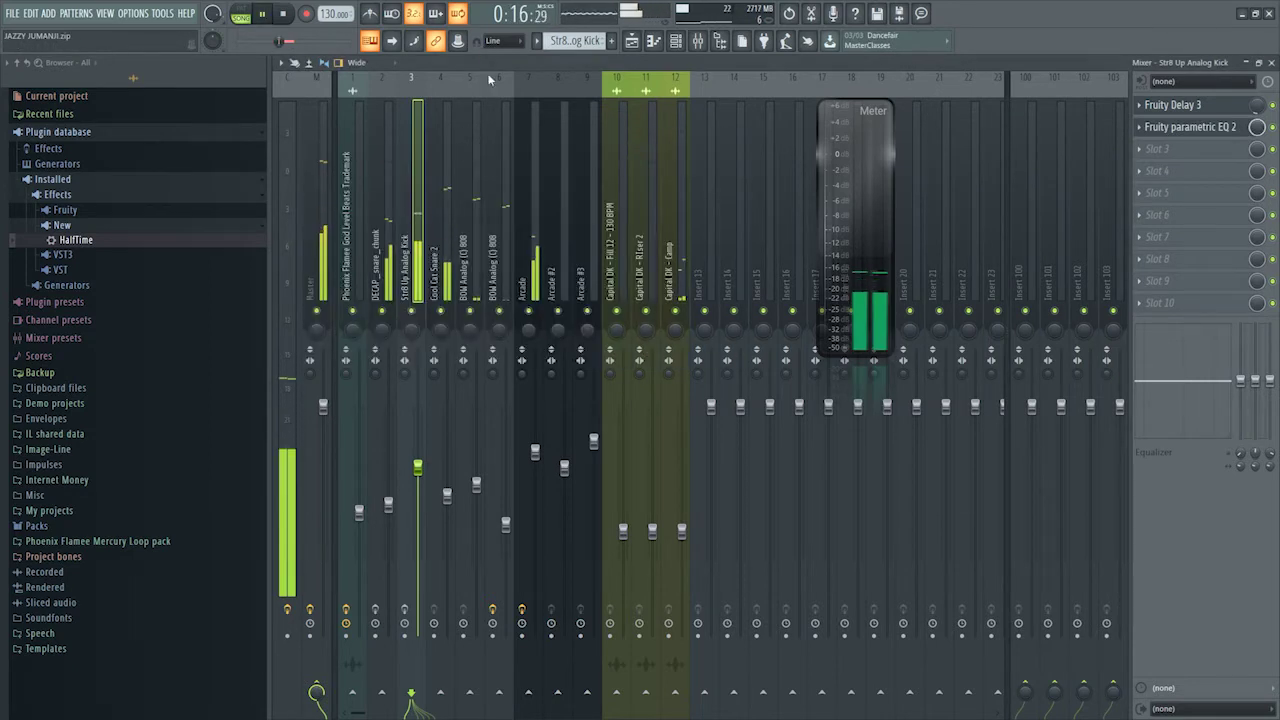
- Enable the kick track's effects with Fruity Delay 3 bypassed, and raise its EQ low cut to about 168 Hz
left_click(403, 608)
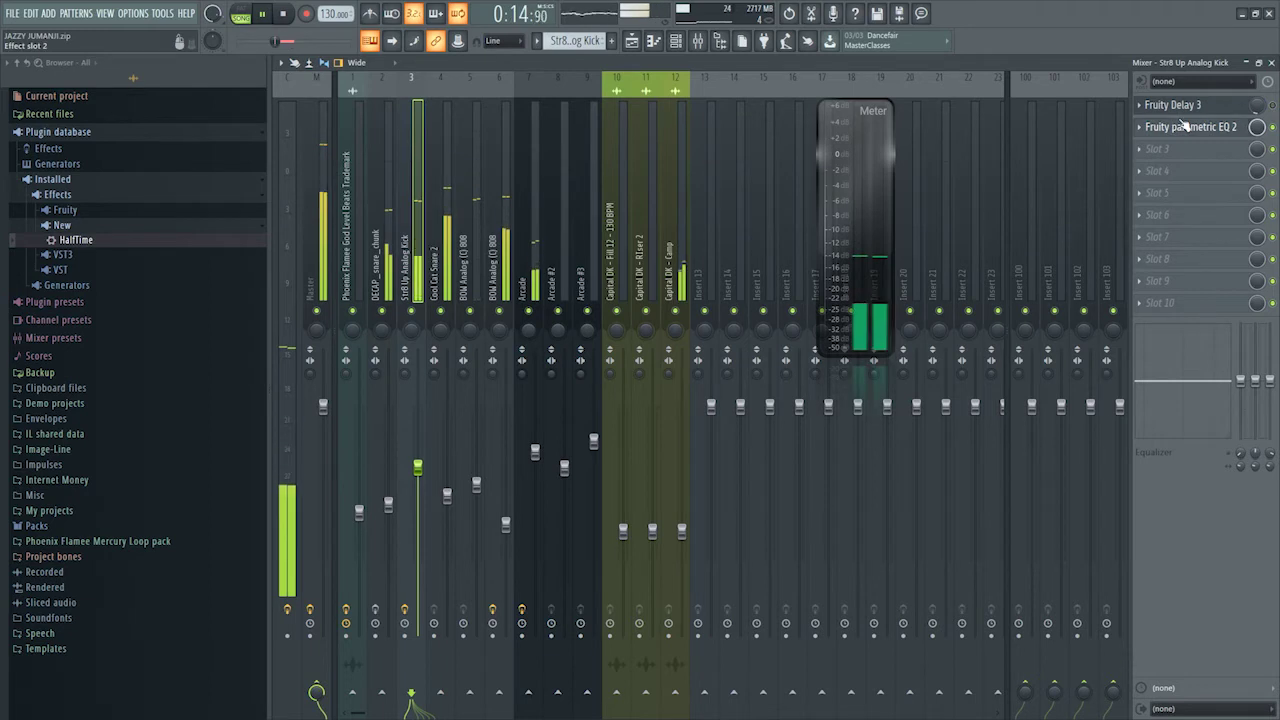
left_click(1220, 127)
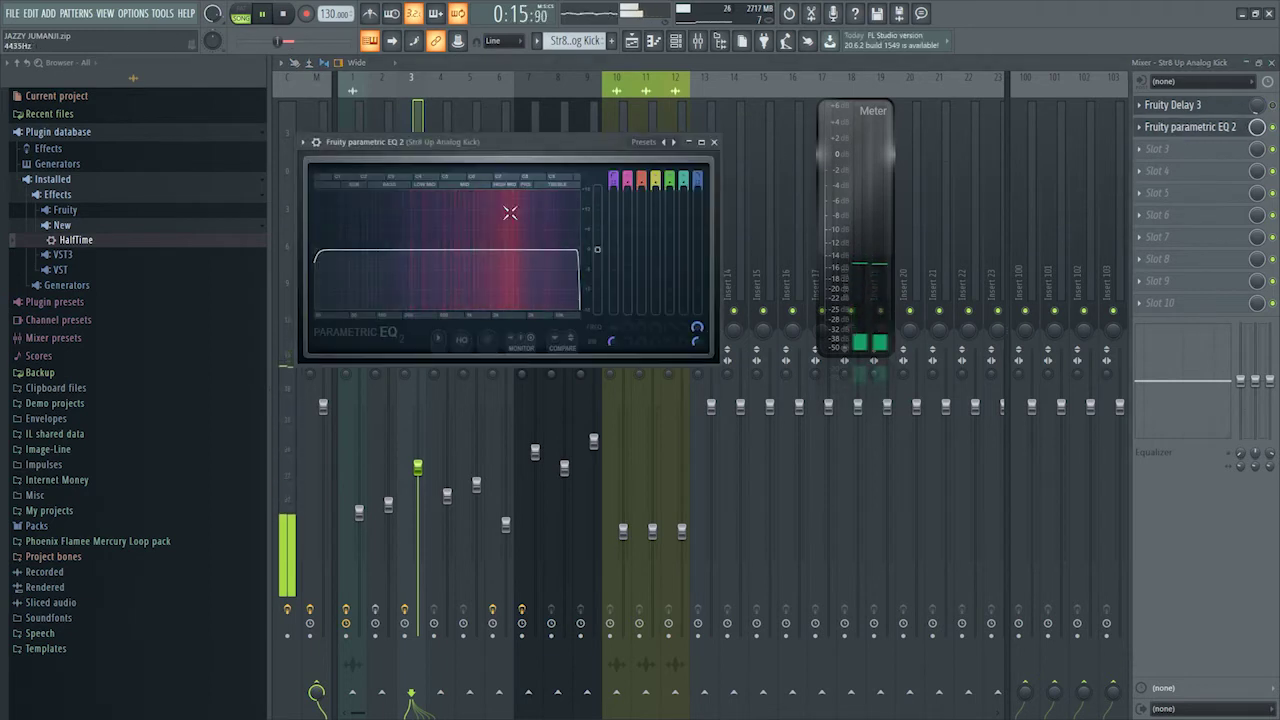
left_click_drag(308, 258, 390, 258)
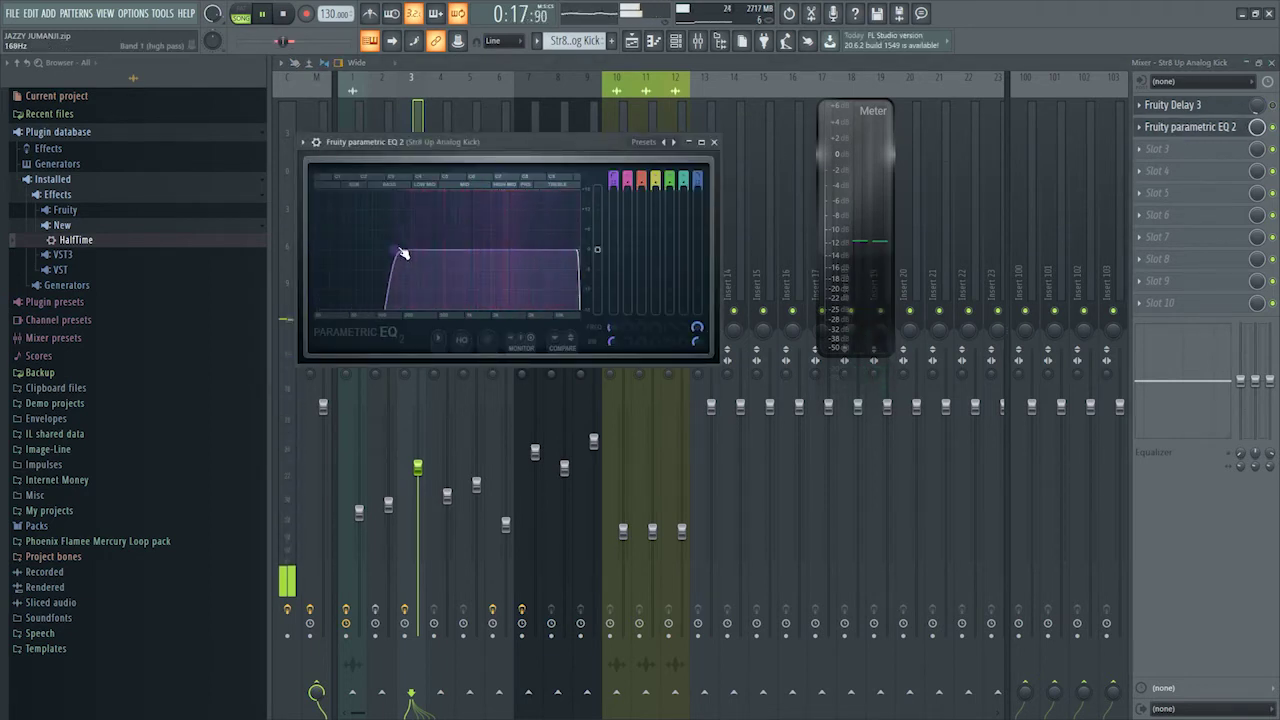
left_click(713, 142)
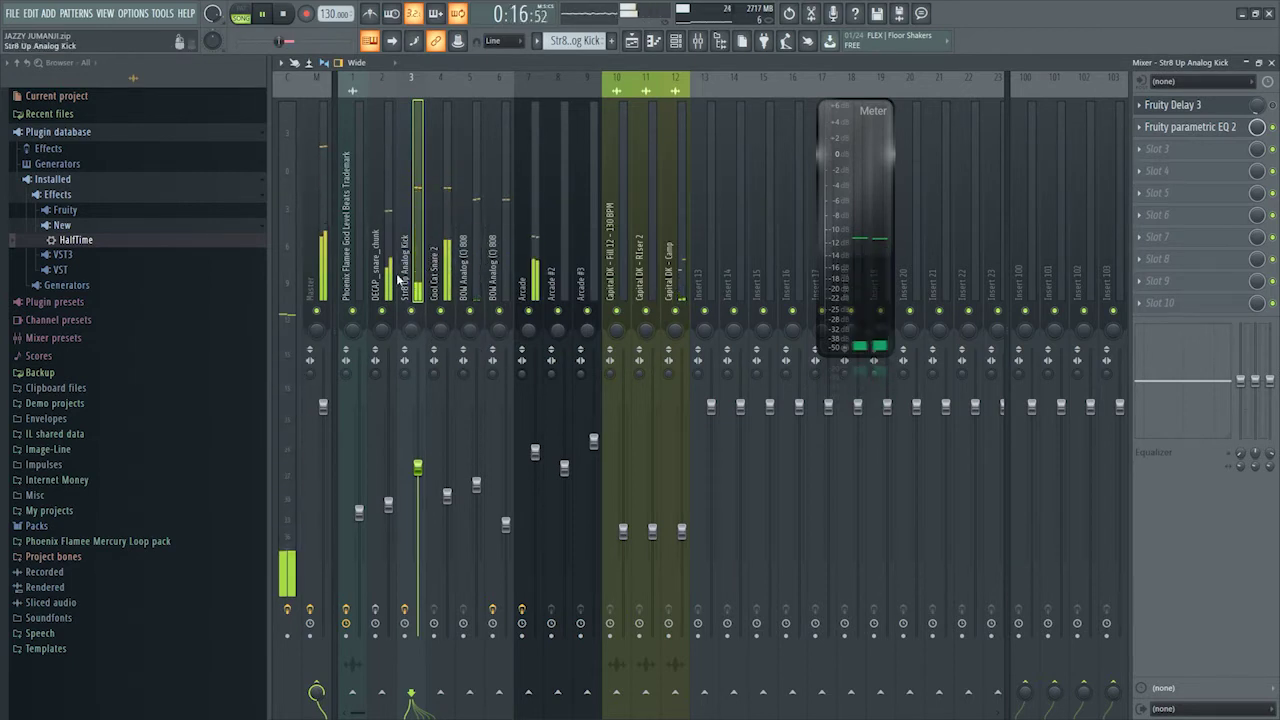
- Enable the DECAP_snare_chunk track's effects with Fruity Delay 3 bypassed, and check its Parametric EQ 2 curve during playback
left_click(377, 287)
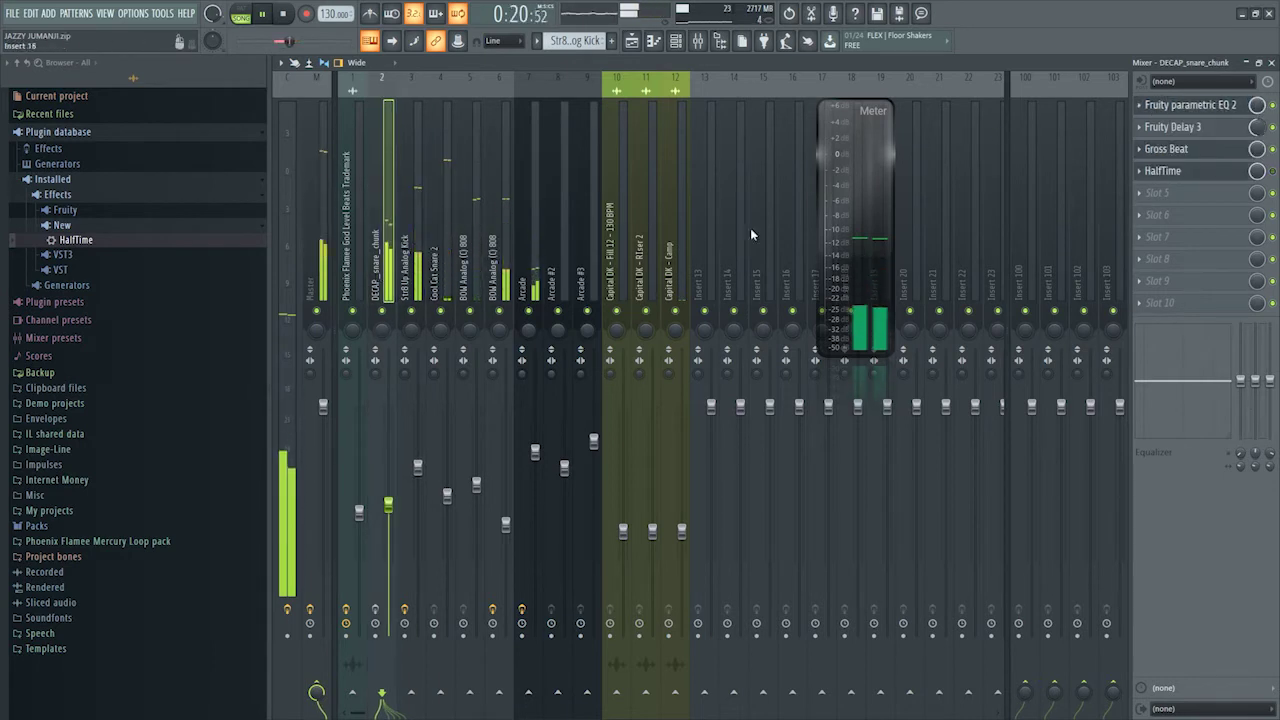
left_click(376, 610)
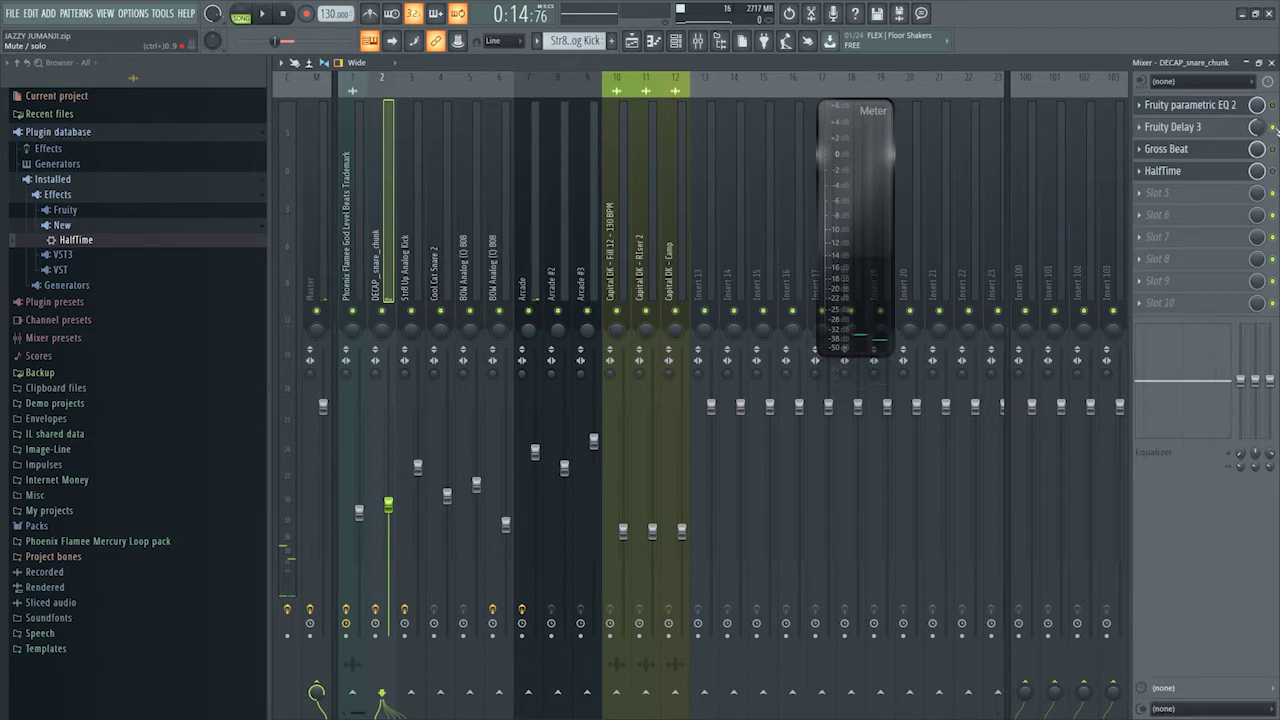
left_click(1200, 105)
key("space")
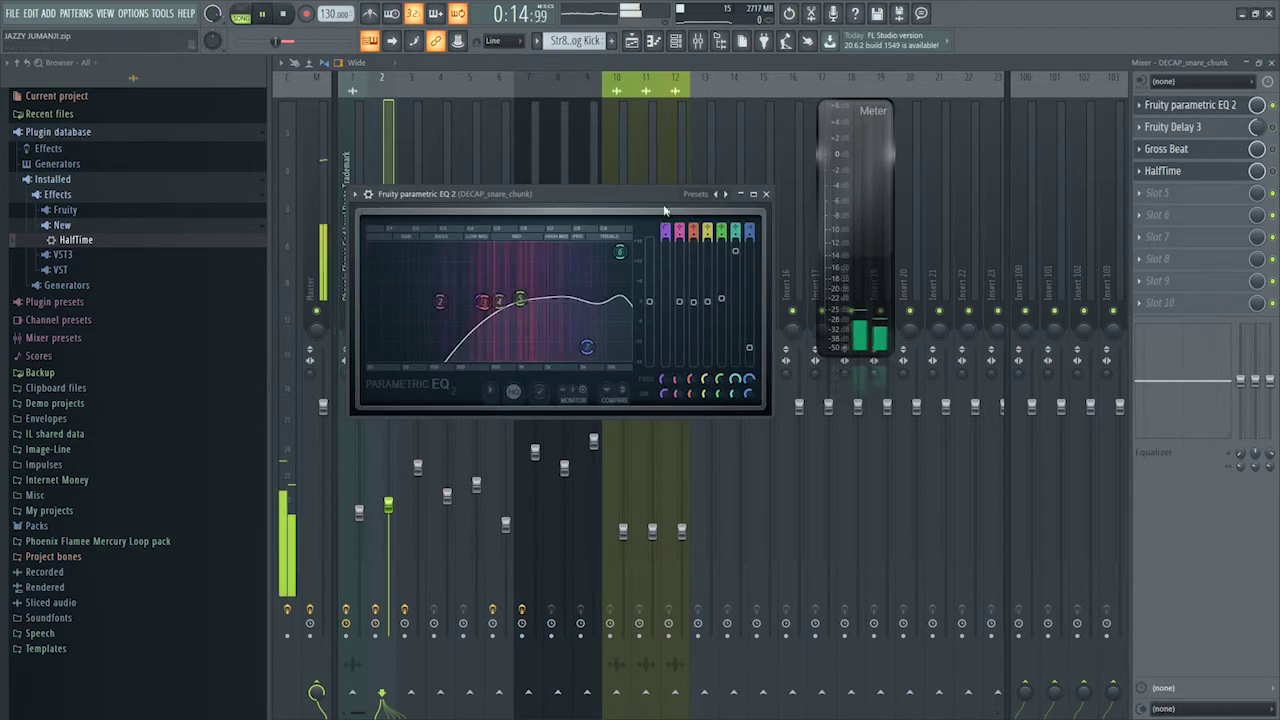
left_click(660, 65)
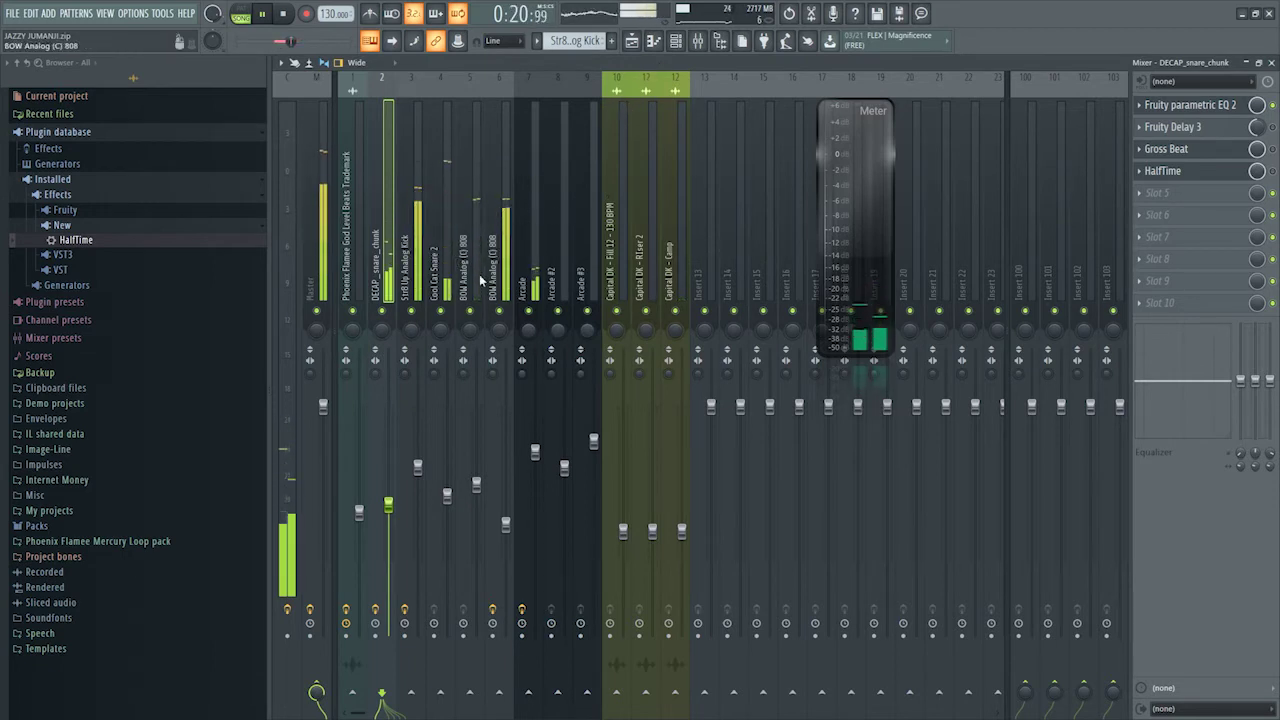
- Add Fruity Parametric EQ 2 to the Cool Cat Snare 2 track with the 30Hz + 18kHz cut preset, raising its low cut to about 35 Hz
left_click(415, 292)
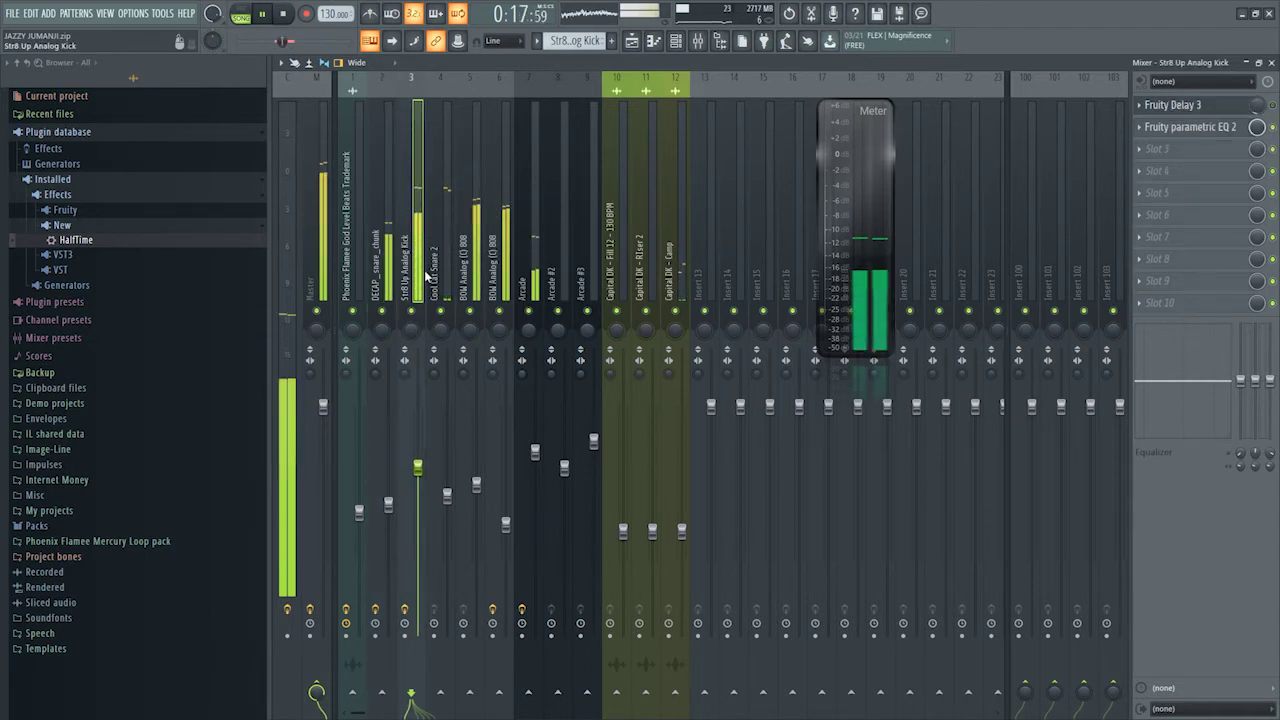
left_click(432, 278)
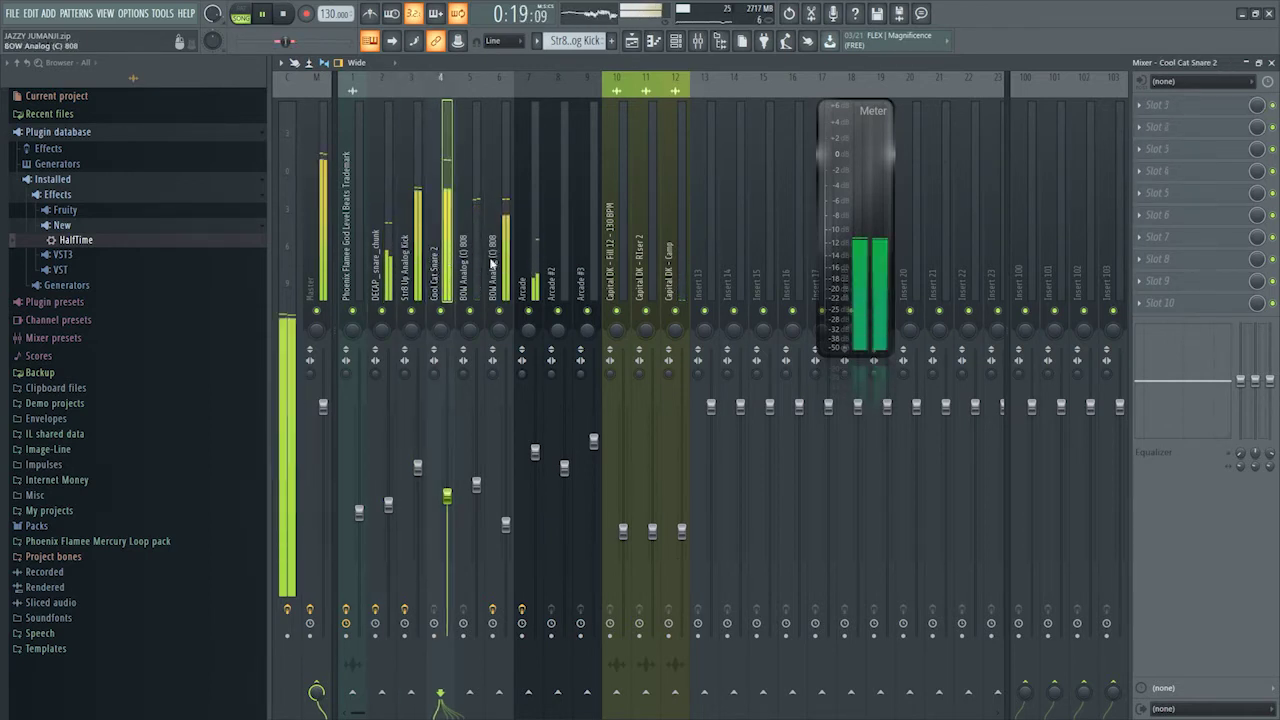
left_click(1155, 104)
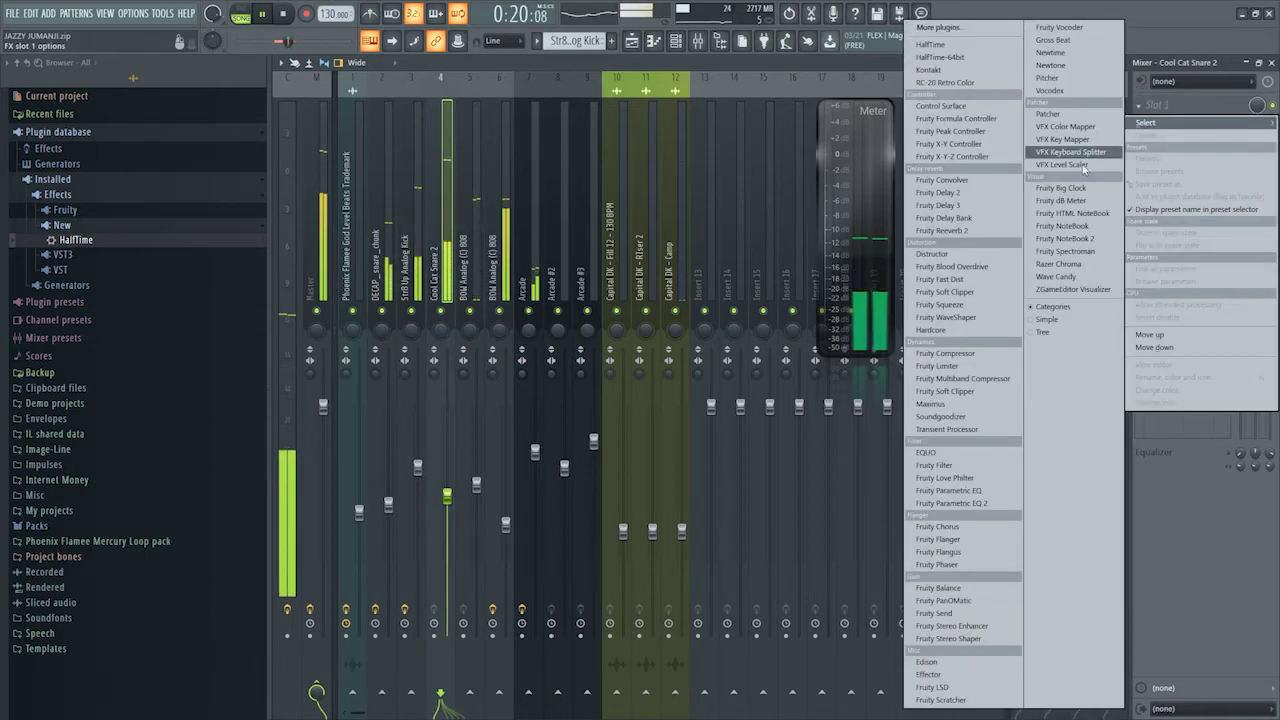
left_click(990, 503)
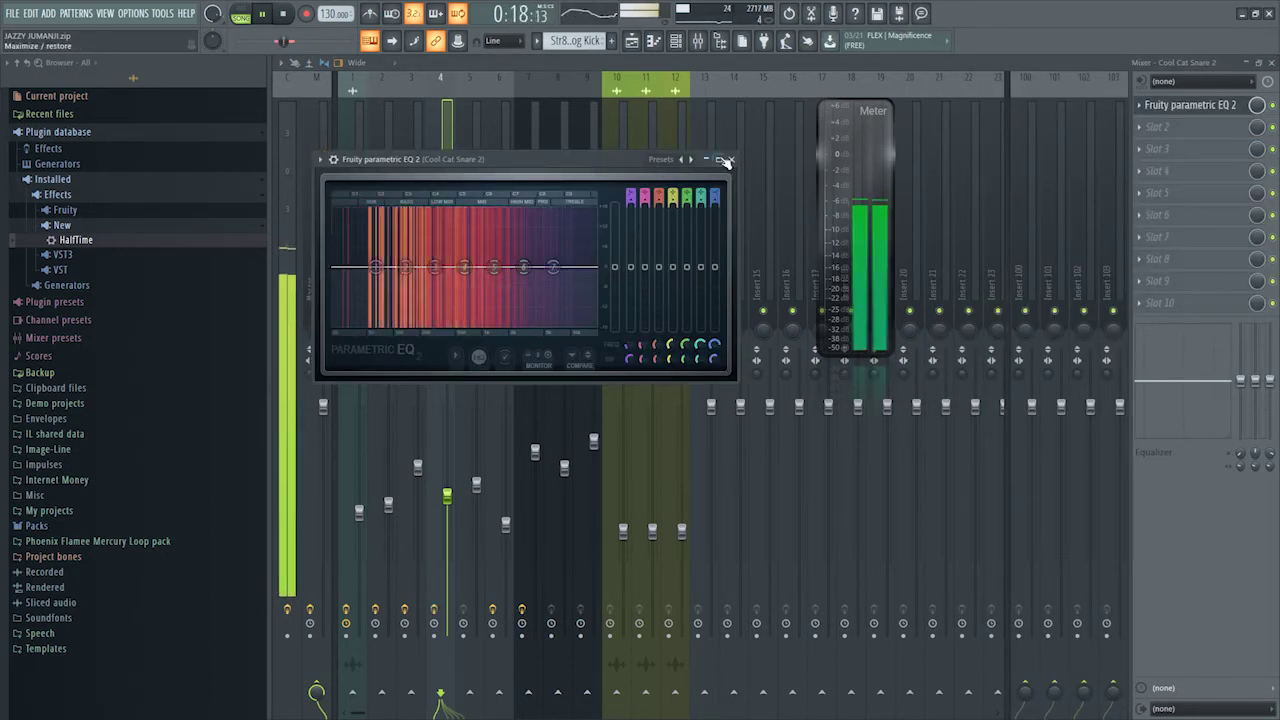
right_click(690, 160)
left_click(731, 220)
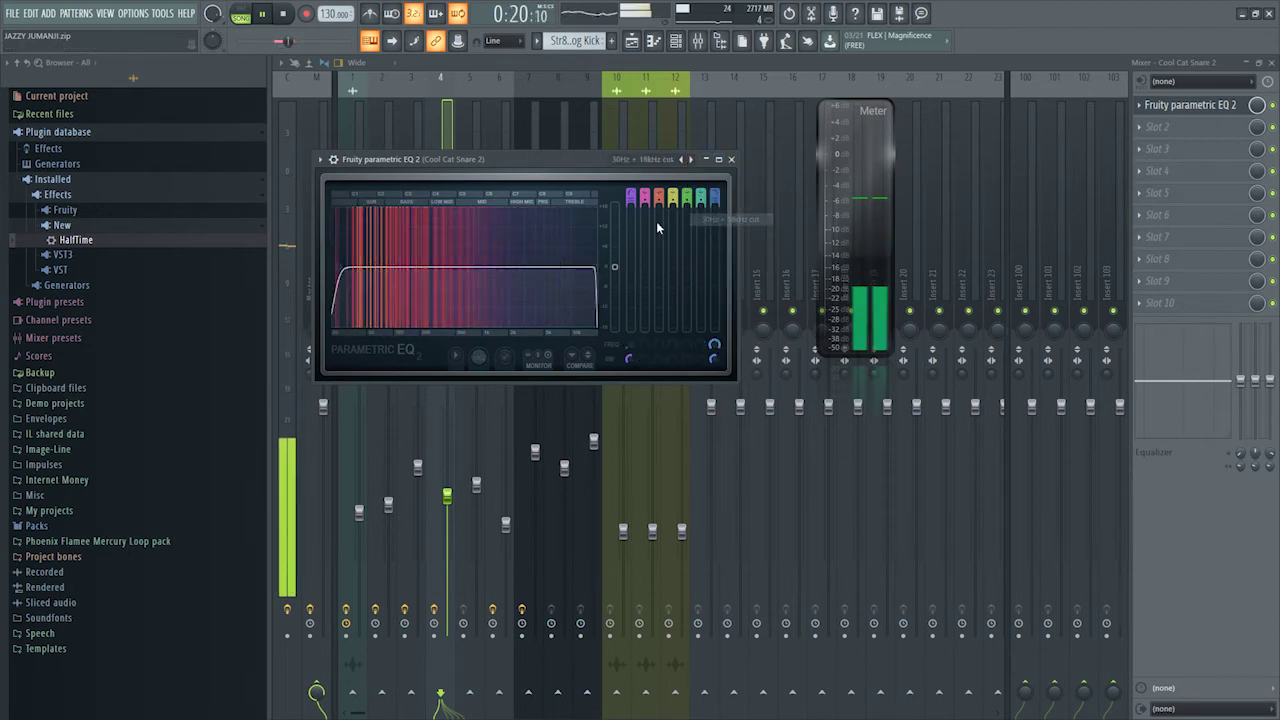
left_click_drag(342, 270, 358, 273)
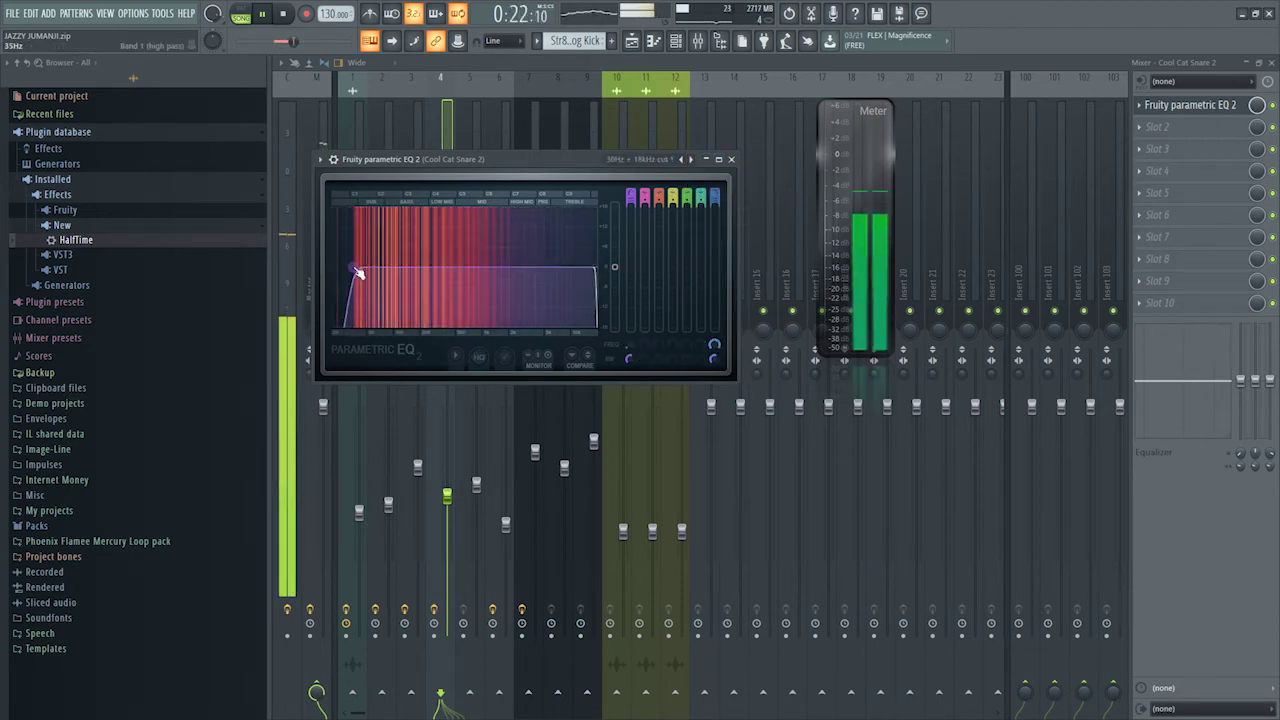
left_click(731, 159)
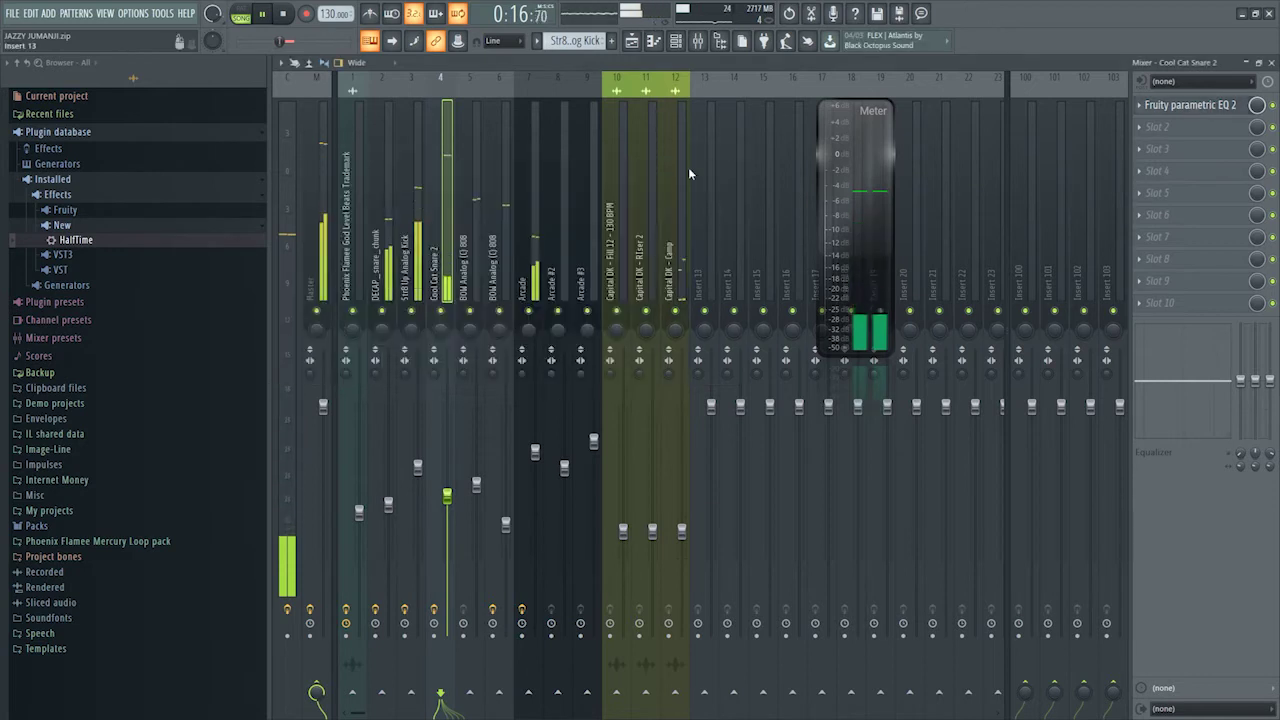
- Lower the first Arcade track's high cut to about 7573 Hz, and reduce its mixer equalizer's low band to -13.8 and mid band to -1.8
left_click(523, 250)
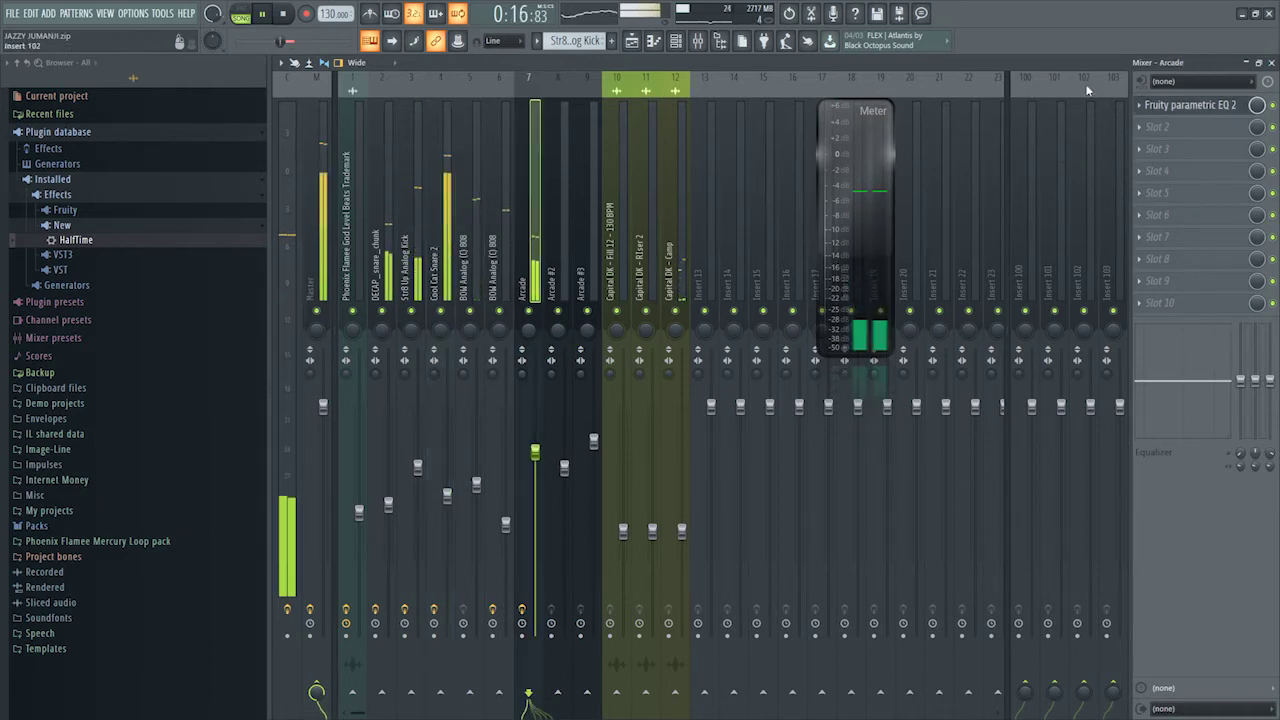
left_click(1228, 108)
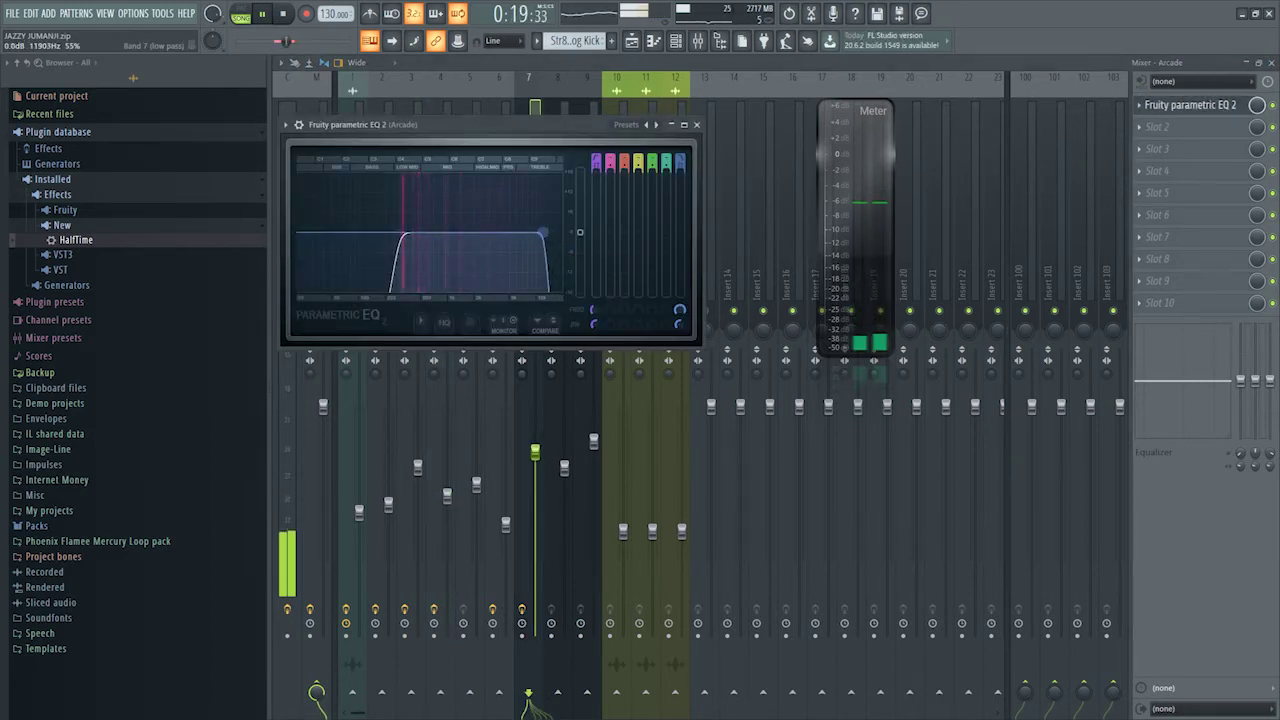
left_click_drag(541, 233, 525, 233)
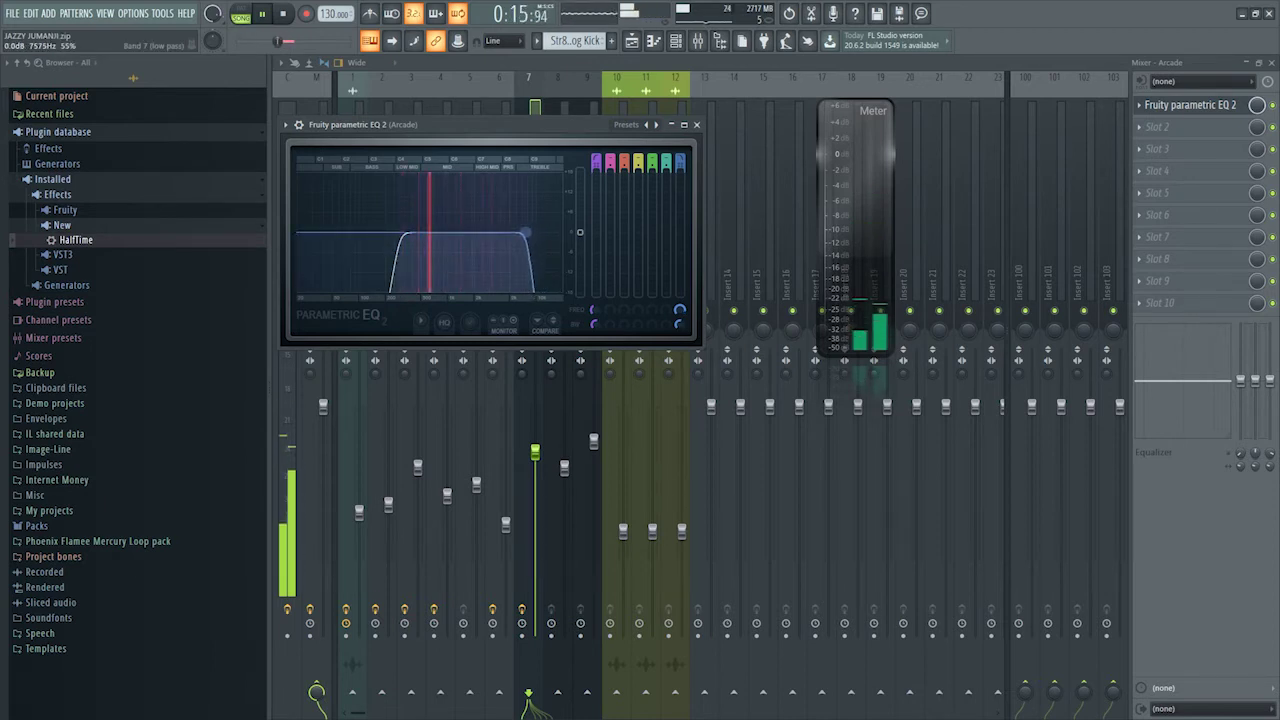
left_click_drag(1241, 381, 1241, 424)
left_click_drag(1256, 381, 1256, 386)
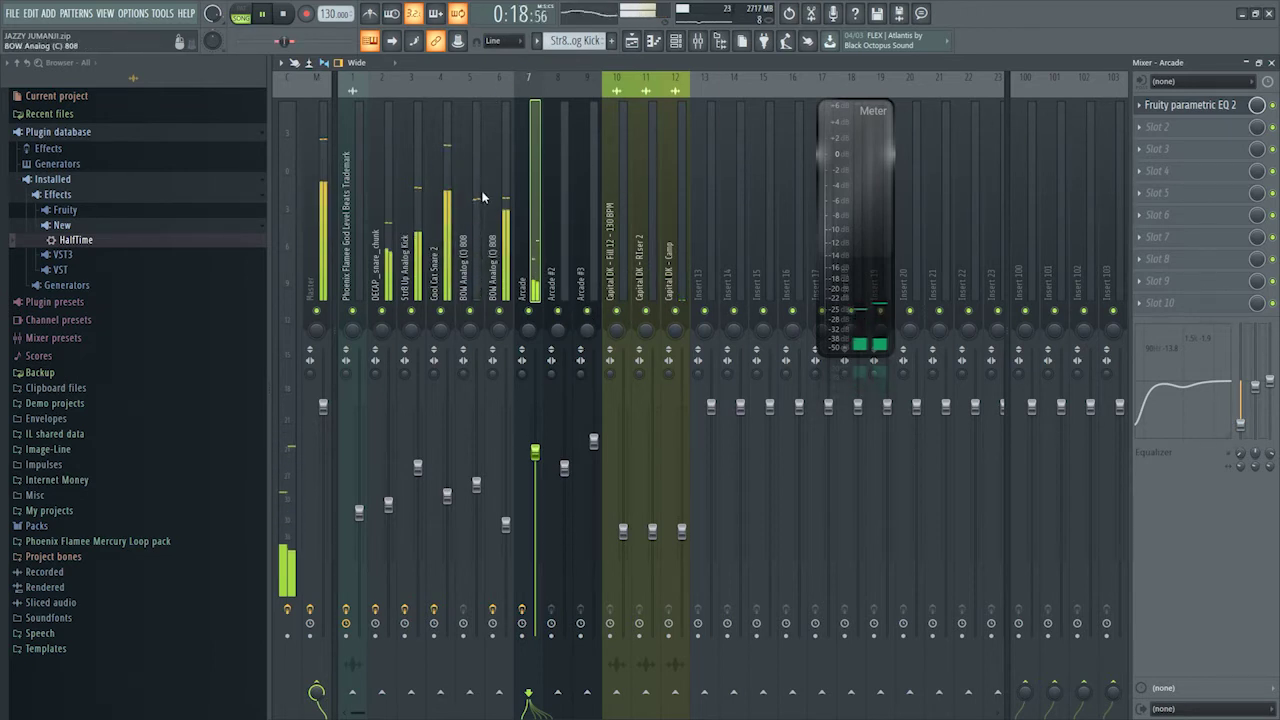
- Set the playlist loop to bars 5 to 9 and add Fruity Parametric EQ 2 to the Arcade #2 track's first effect slot
left_click(562, 264)
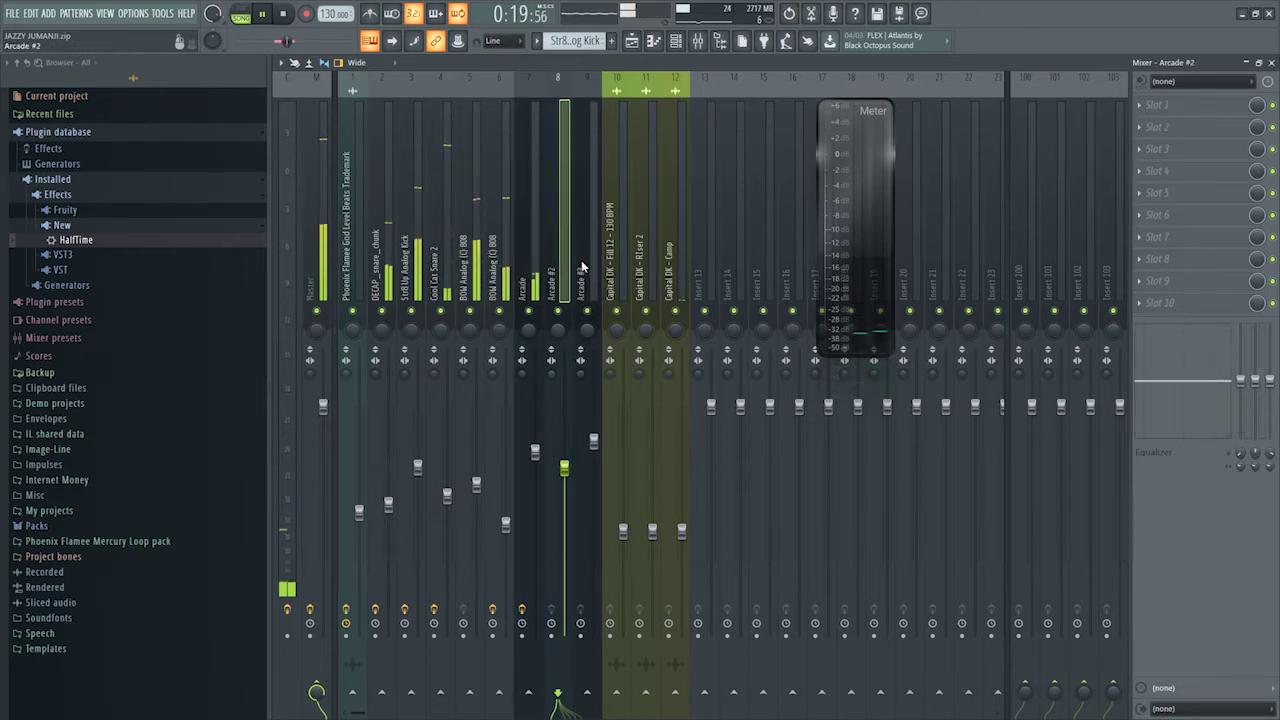
left_click(632, 41)
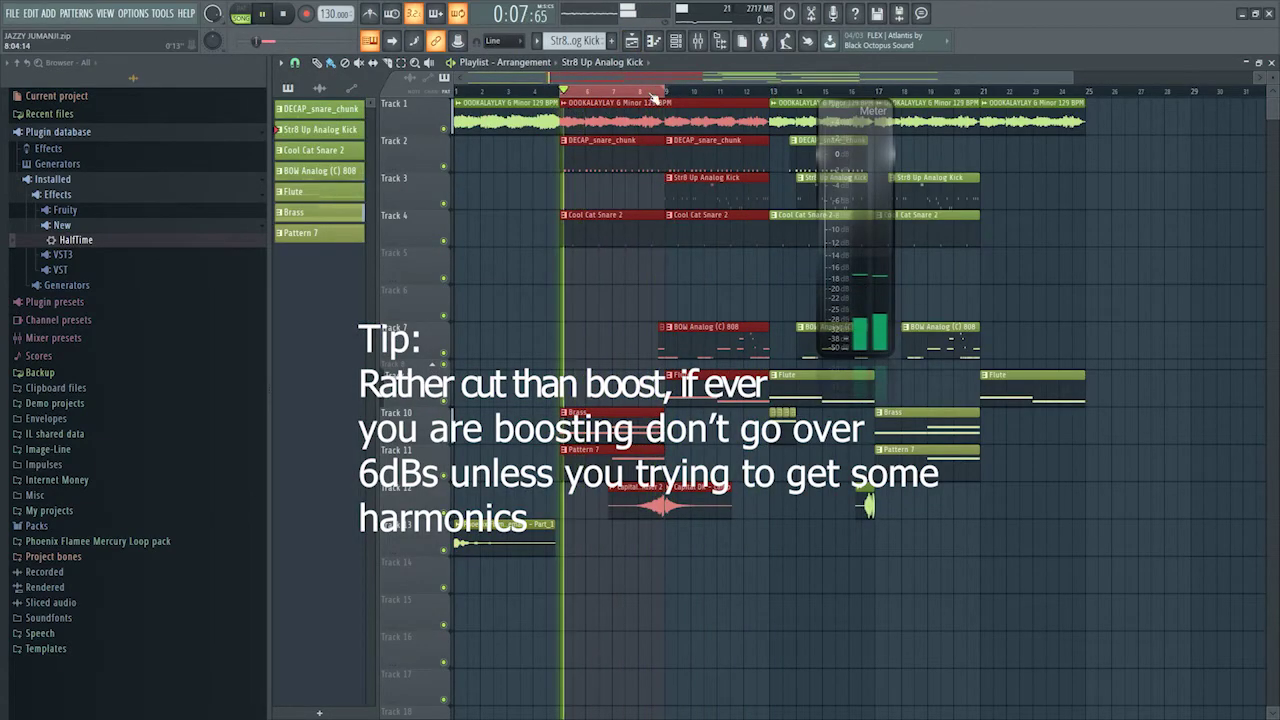
left_click(698, 42)
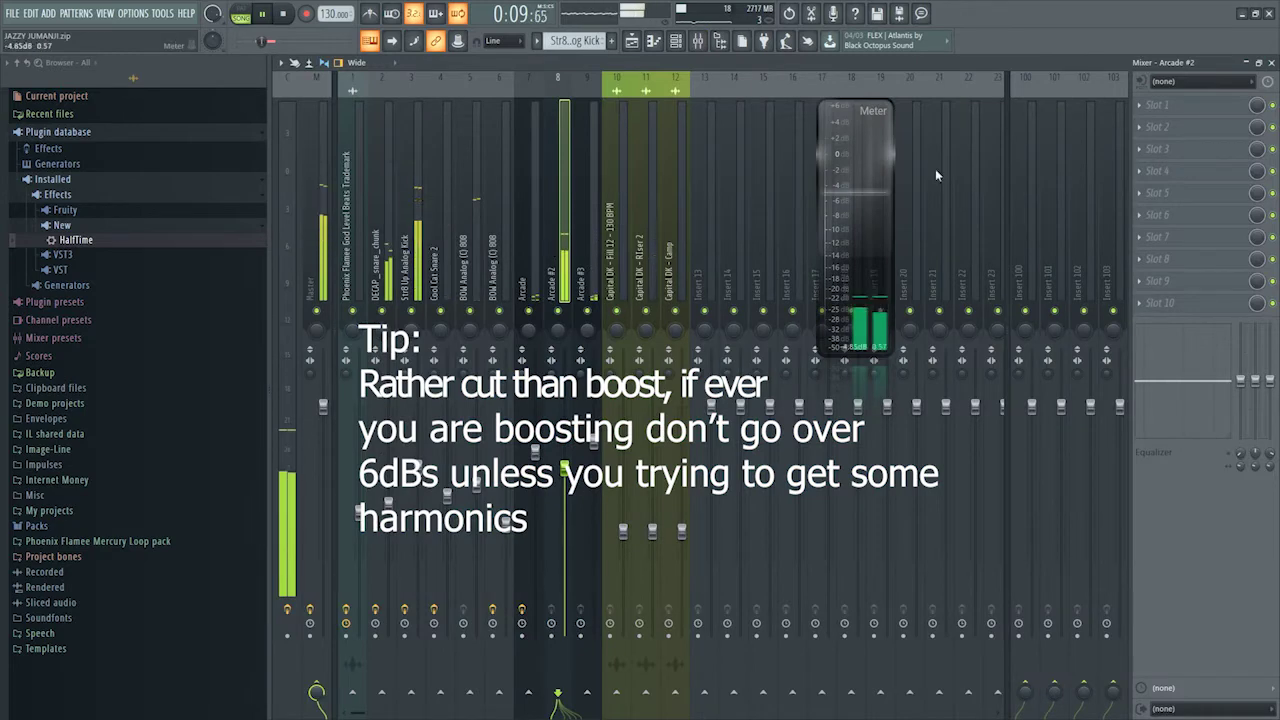
left_click(1176, 113)
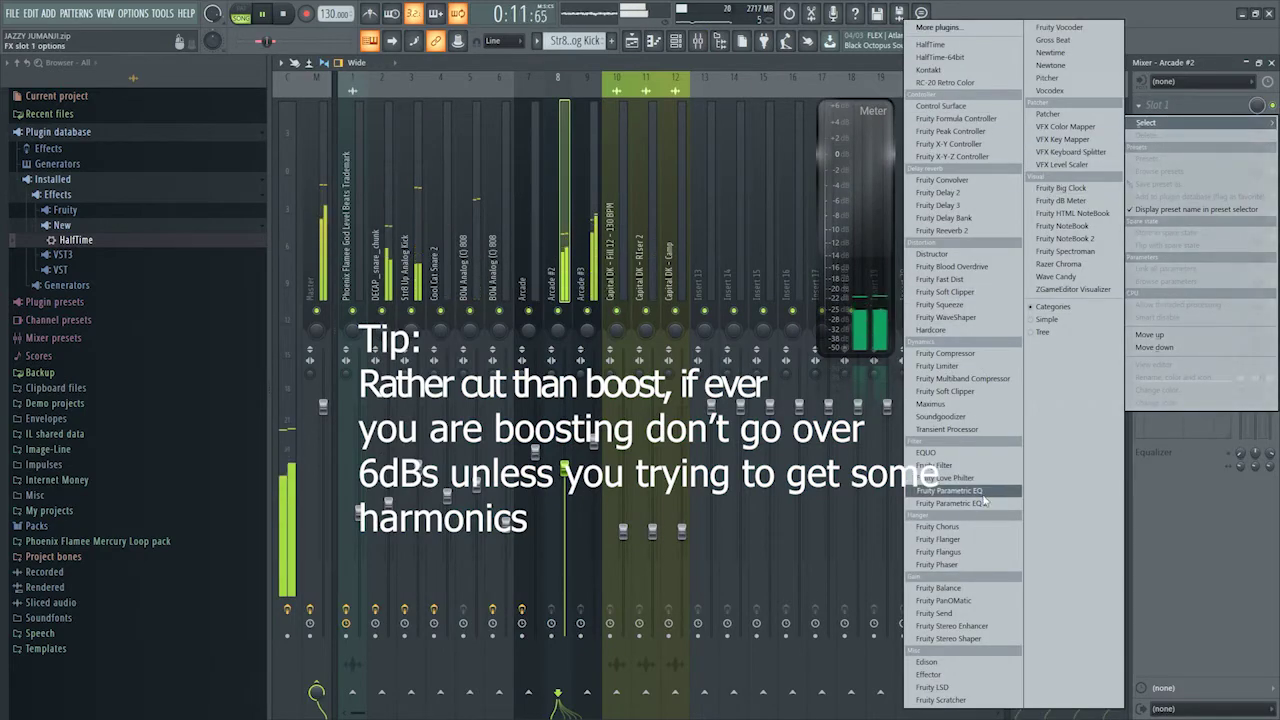
left_click(952, 503)
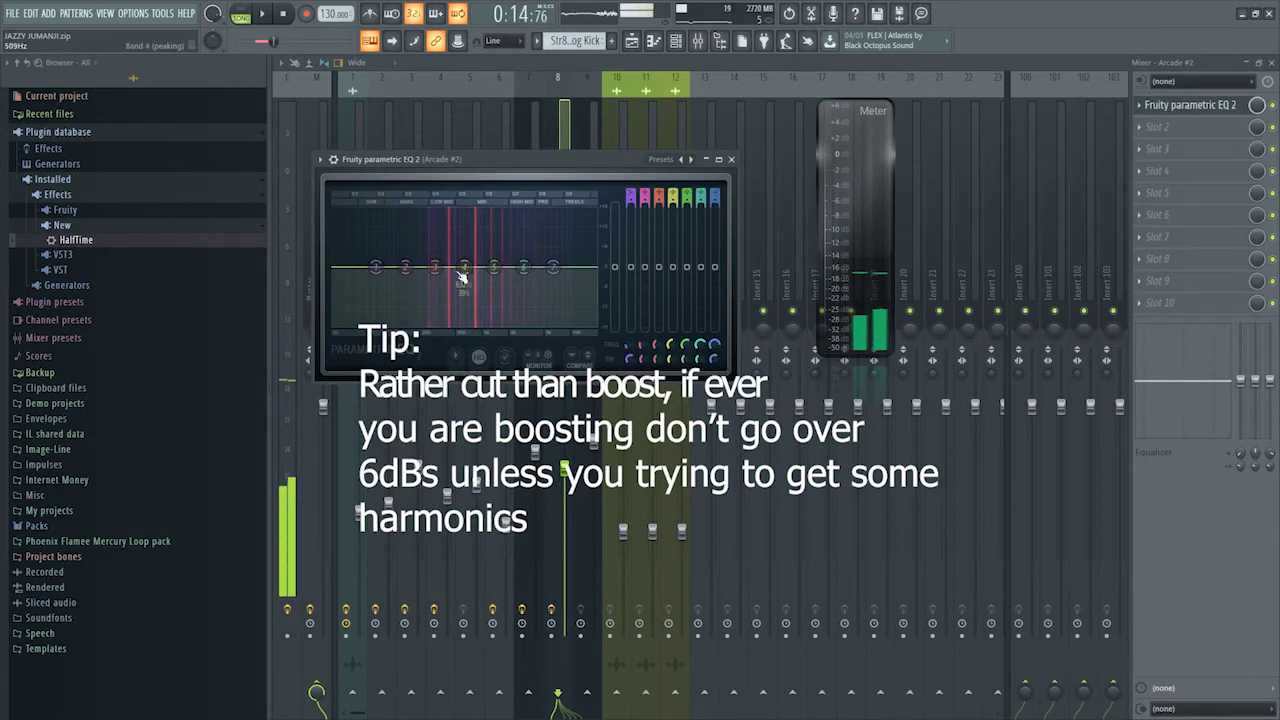
- Make a deep cut with band 4 of Arcade #2's EQ around 445 Hz and widen its bandwidth
left_click_drag(457, 267, 451, 240)
key("space")
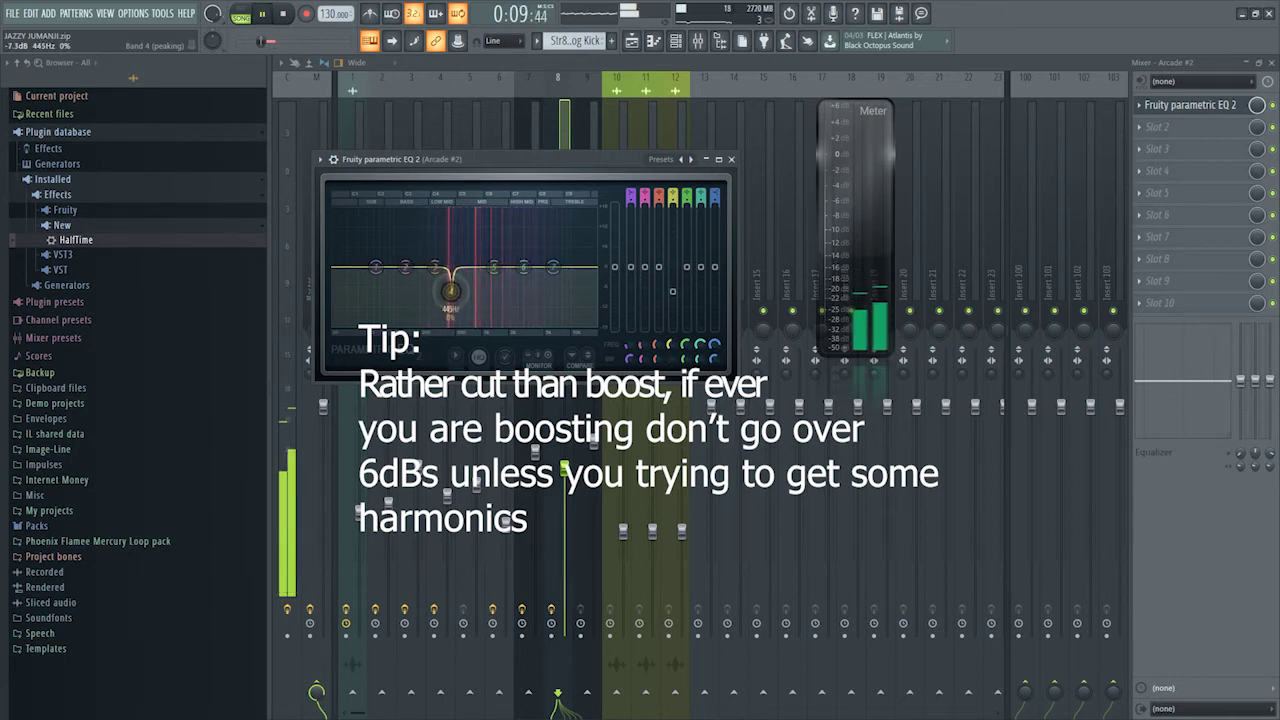
left_click_drag(451, 291, 454, 301)
scroll(454, 301, "up", 5)
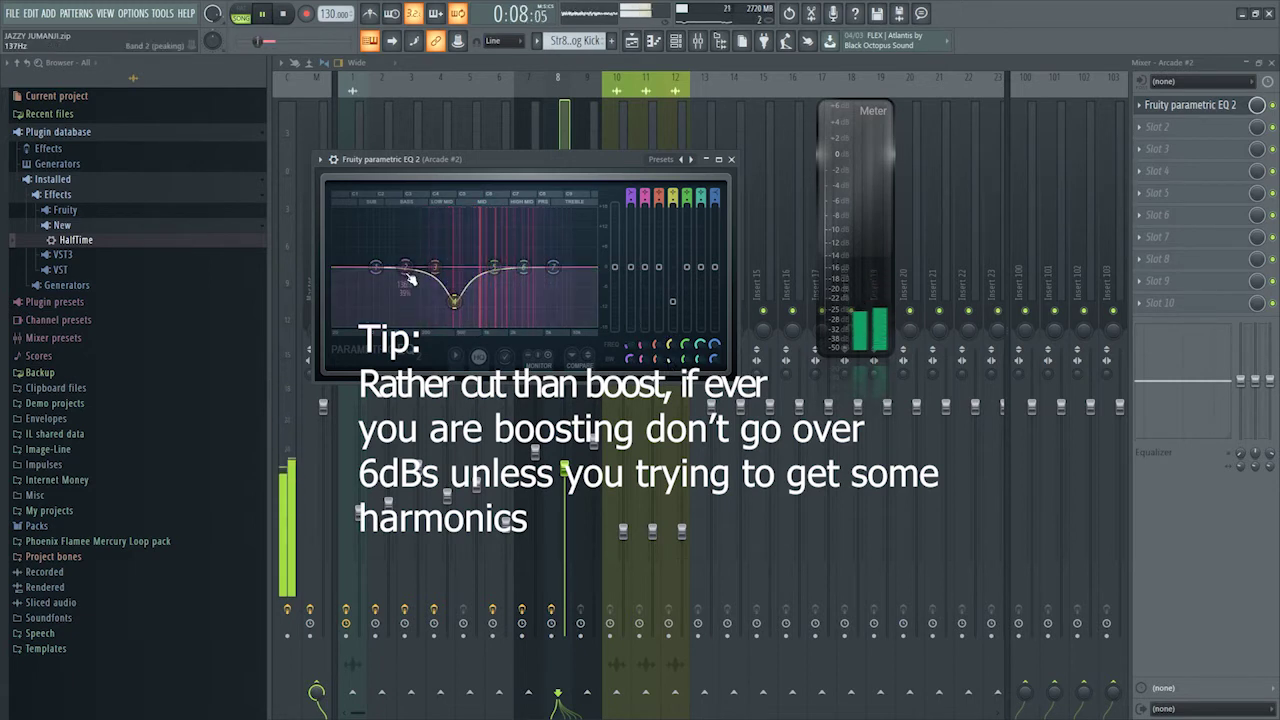
- Change band 1 of Arcade #2's EQ to a High pass filter
right_click(375, 267)
mouse_move(397, 302)
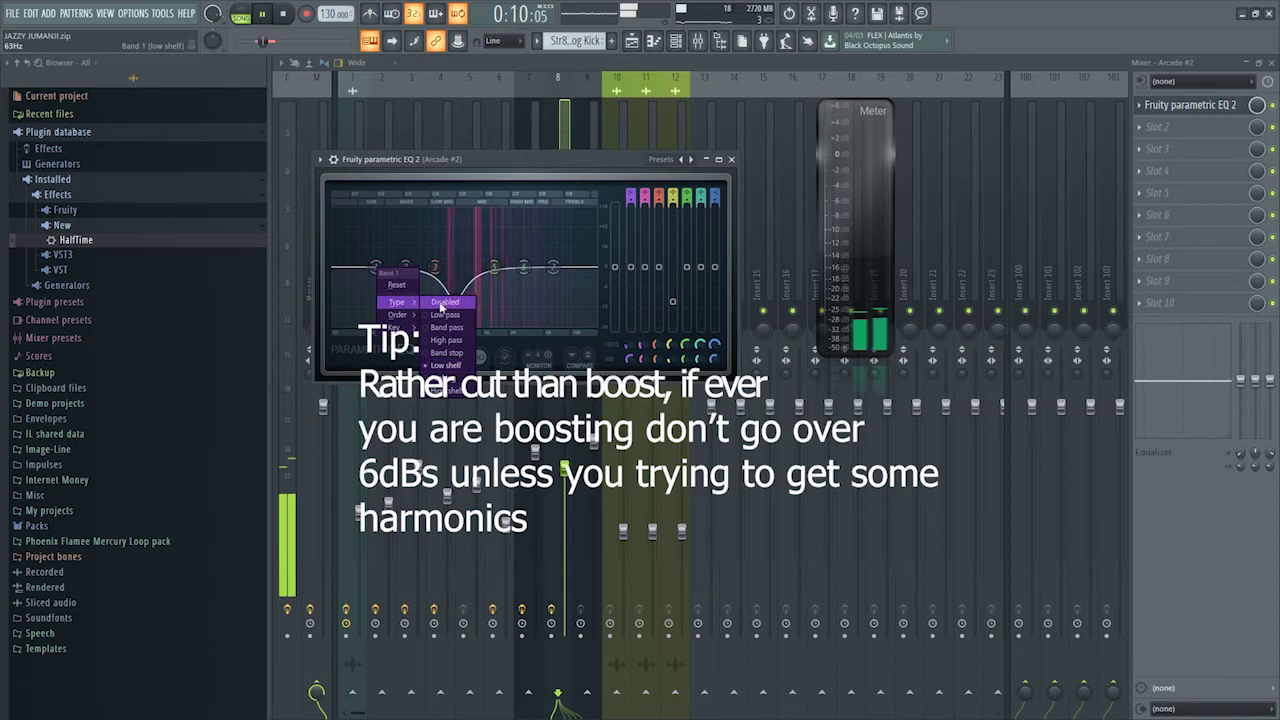
left_click(446, 340)
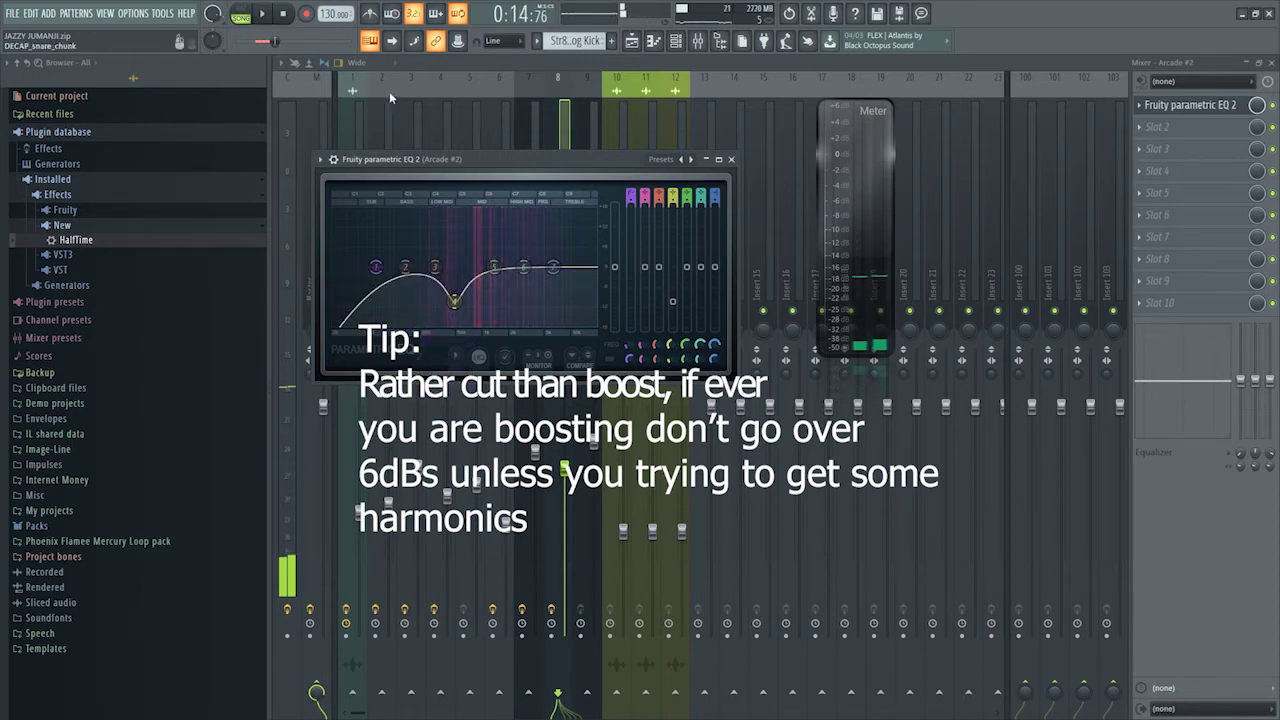
- Review the DECAP_snare_chunk track's Parametric EQ 2 curve and return to the Arcade #2 track
left_click(389, 91)
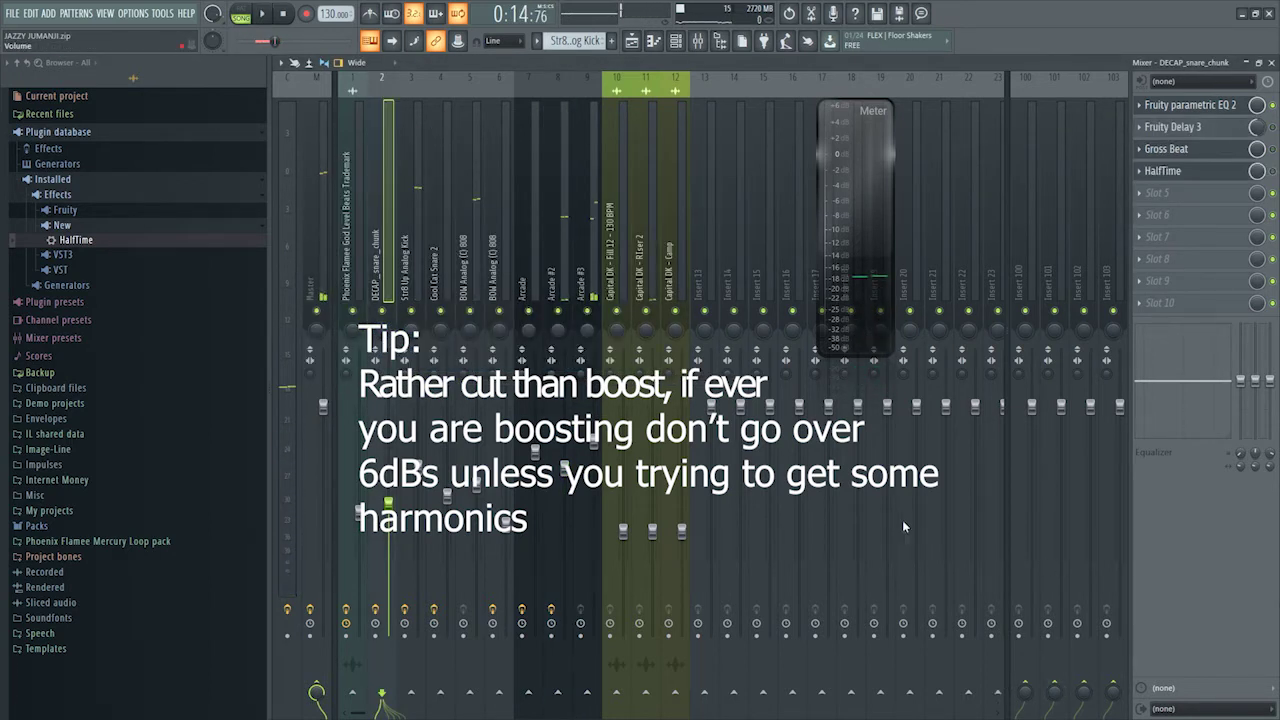
left_click(1235, 104)
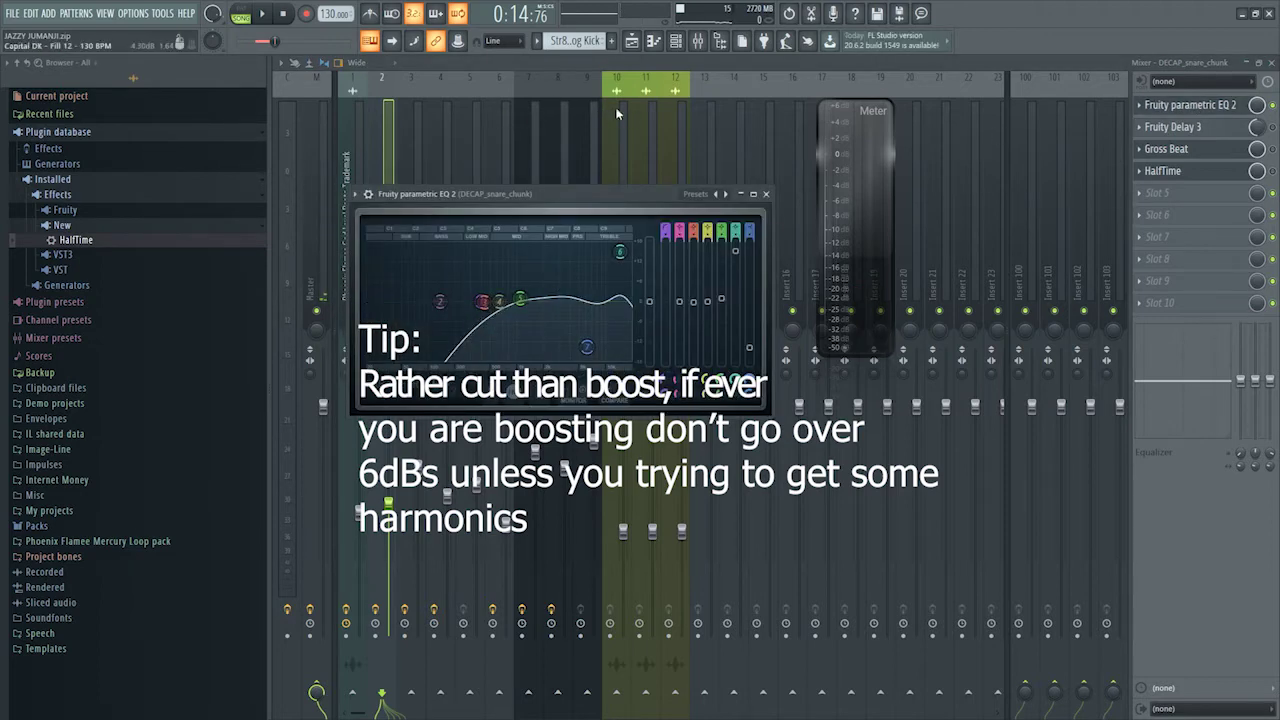
left_click(562, 102)
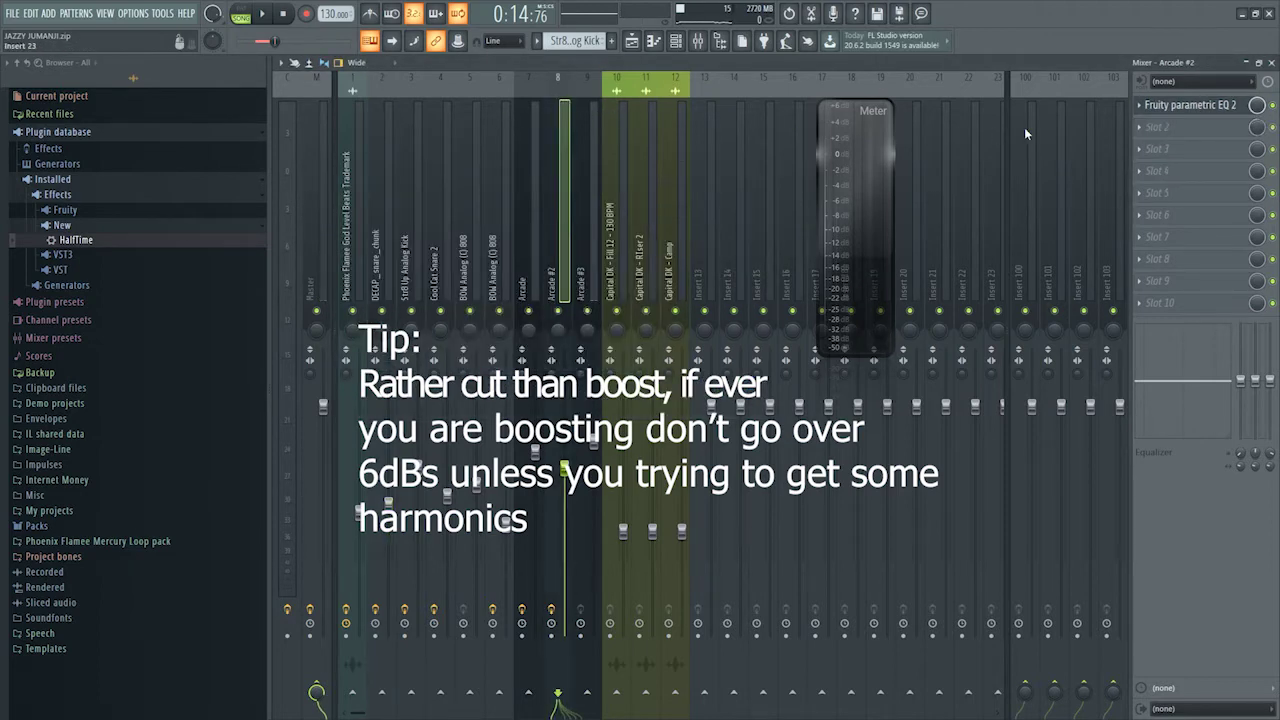
- Steepen the slope of the high-pass band 1 in Arcade #2's EQ and listen to it in the loop
left_click(1190, 104)
right_click(376, 266)
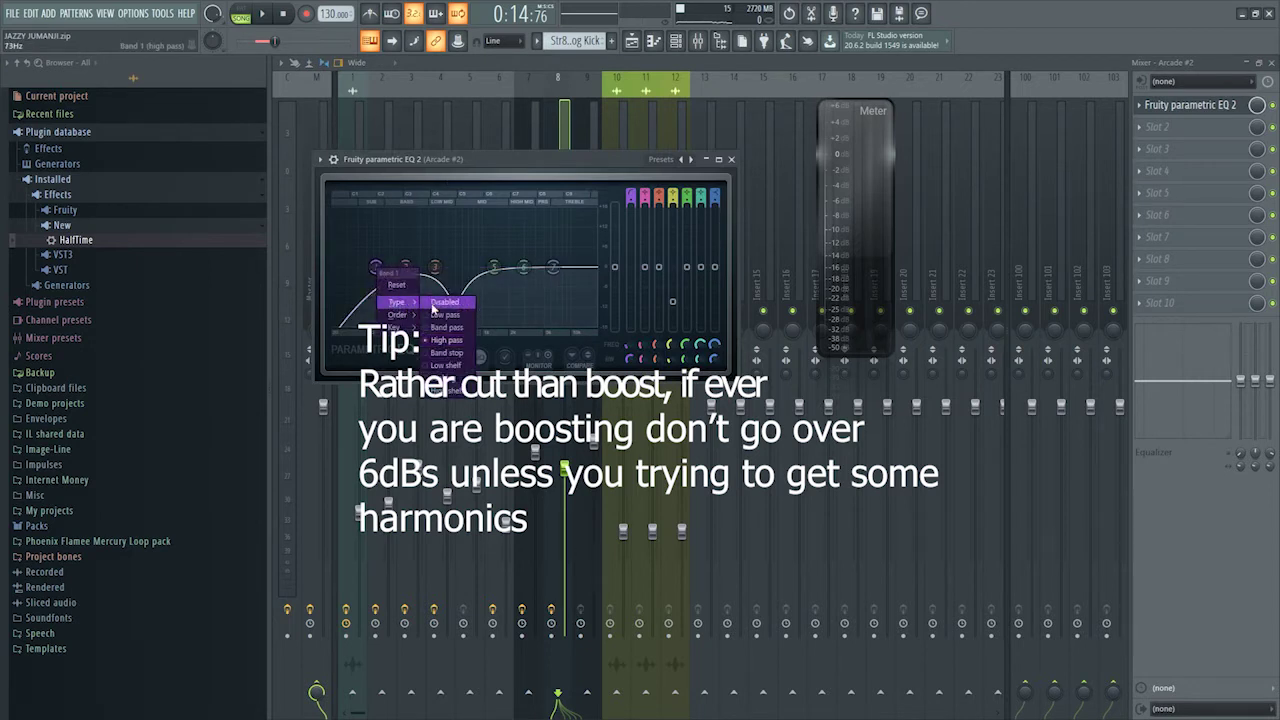
left_click(444, 316)
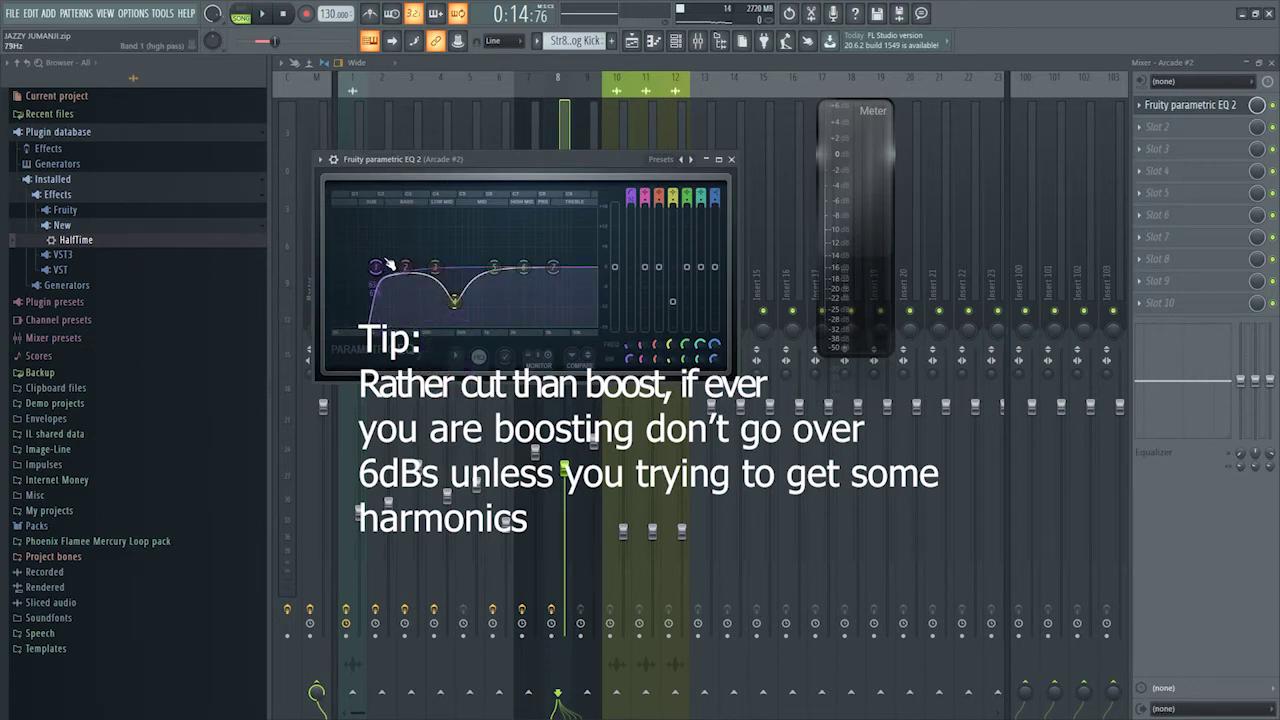
key("space")
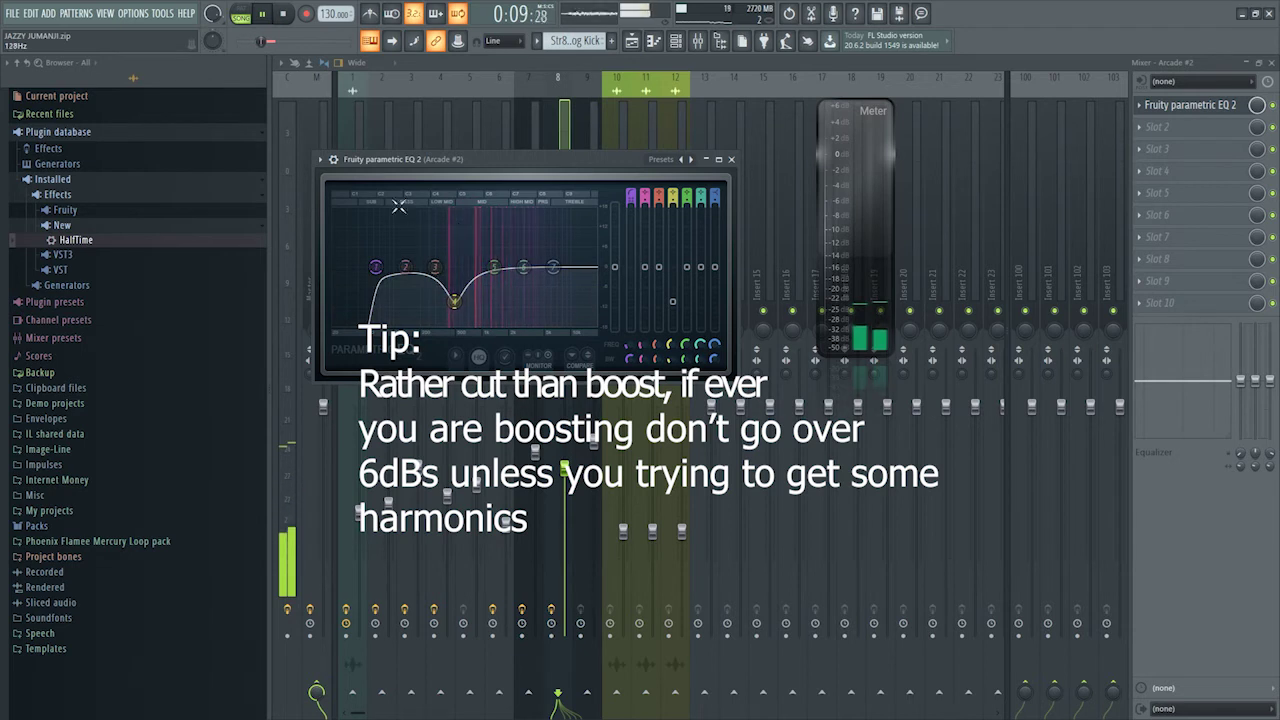
left_click(285, 12)
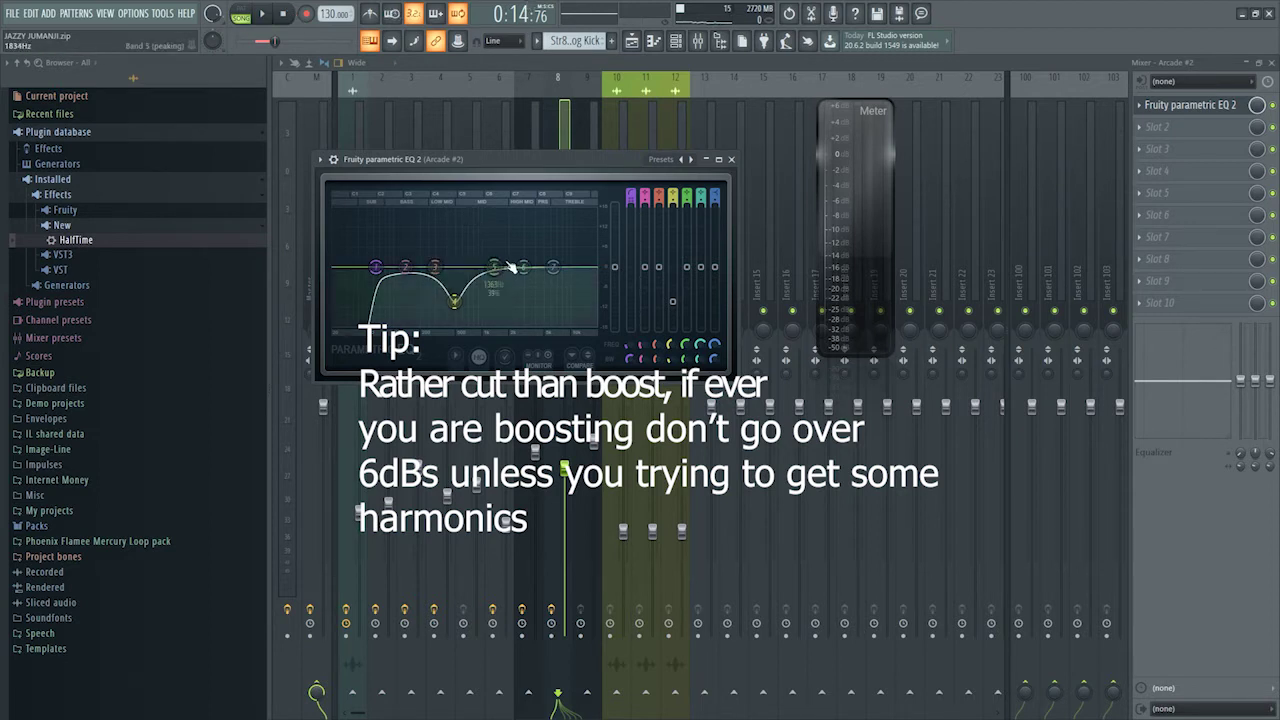
- Close the mixer and the open Parametric EQ 2 windows to show the playlist arrangement
key("Escape")
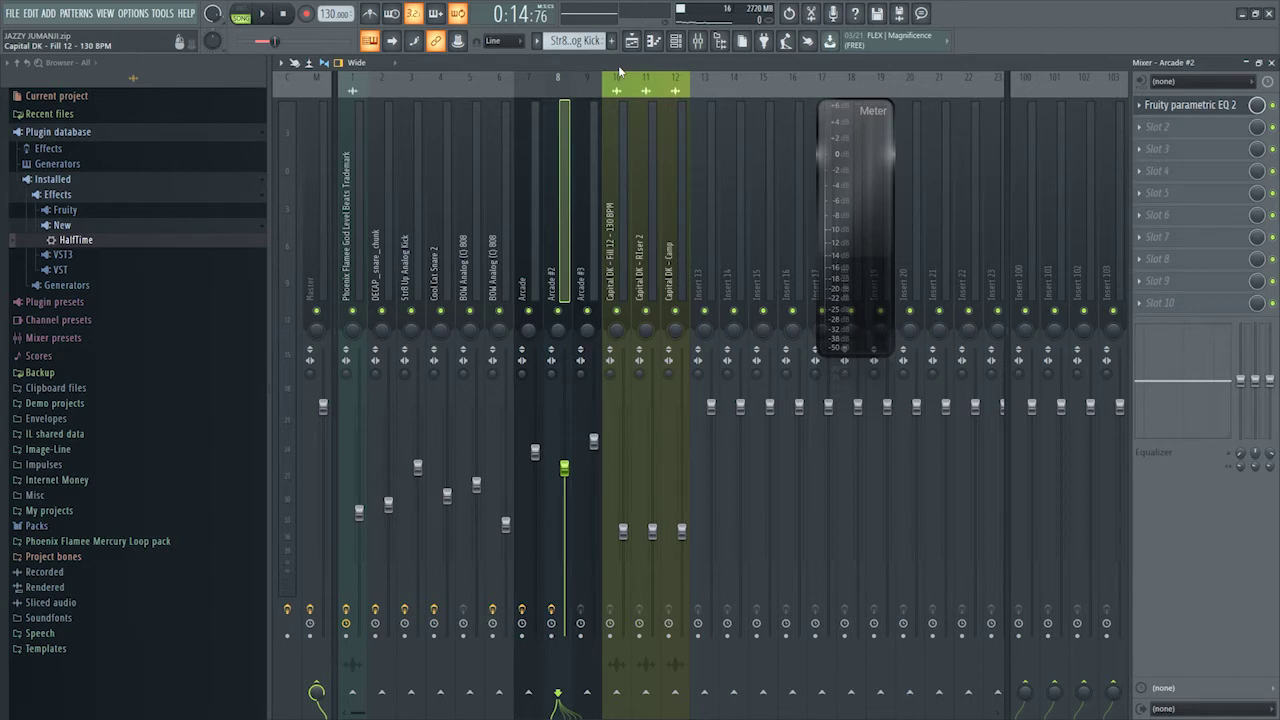
left_click(497, 227)
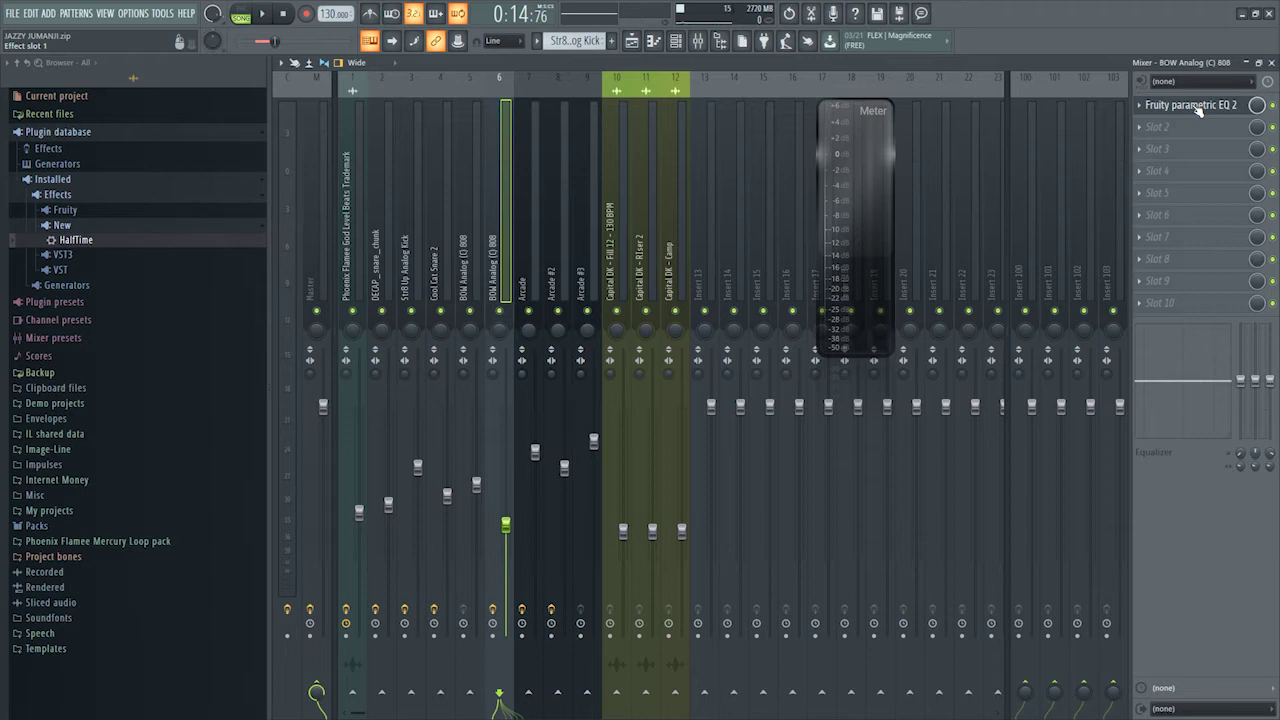
left_click(1272, 62)
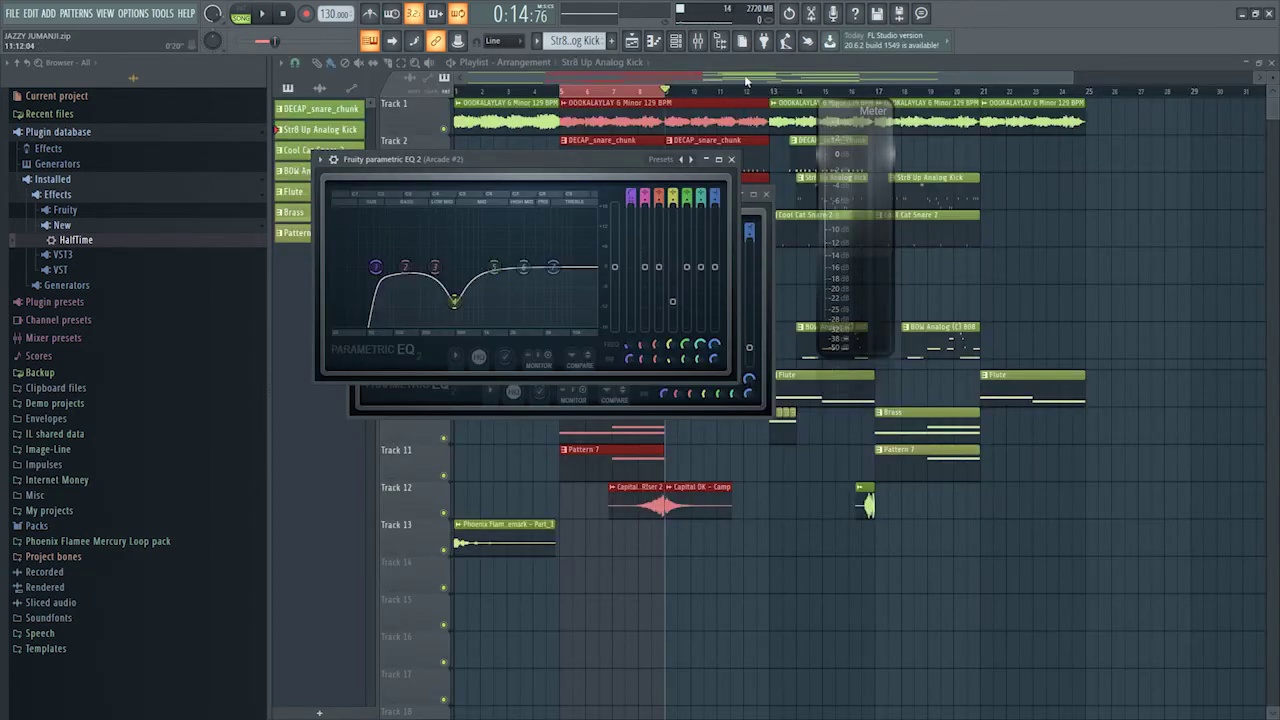
left_click(773, 65)
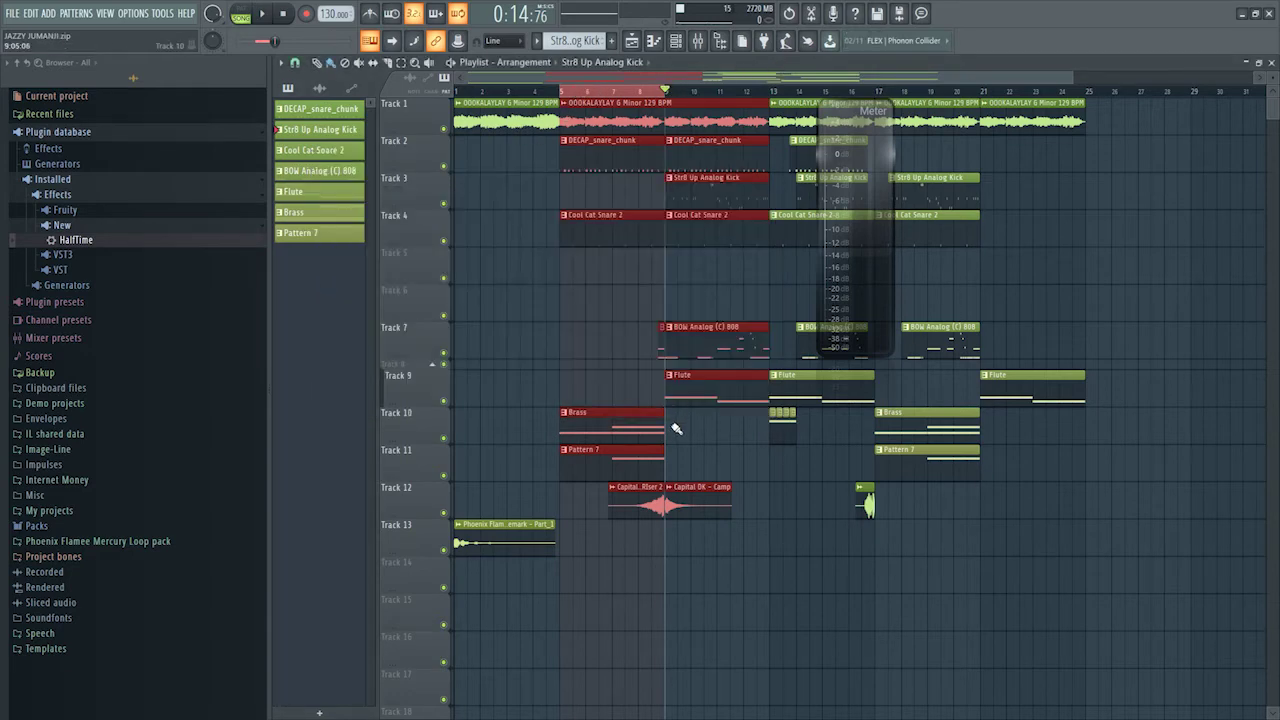
- Load Fruity Parametric EQ 2 into the first effect slot of the Arcade #3 mixer track
left_click(698, 45)
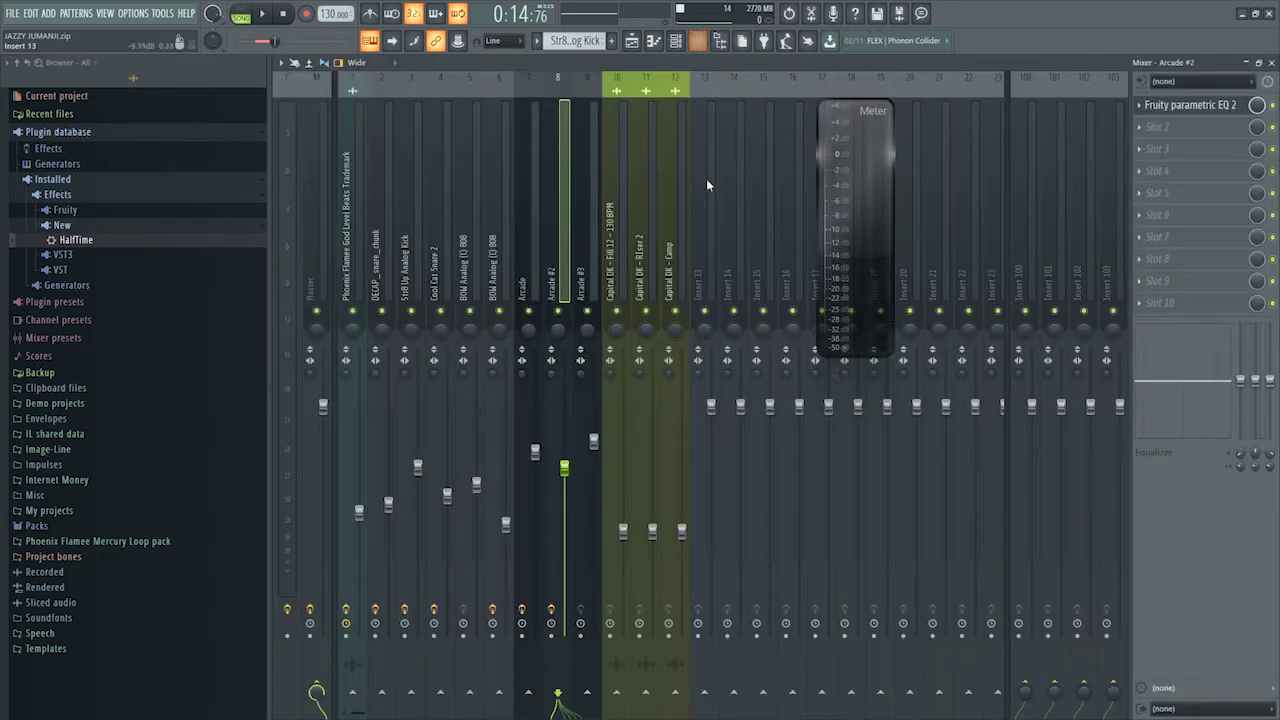
key("space")
left_click(630, 236)
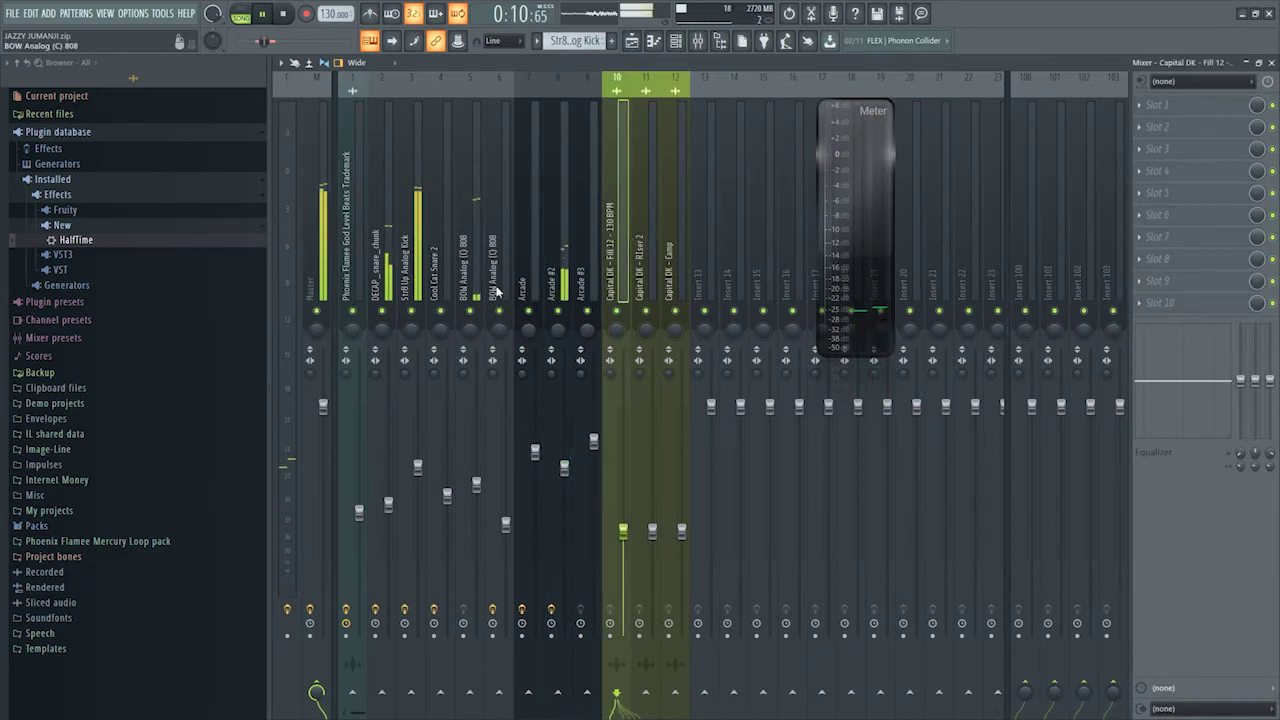
left_click(594, 250)
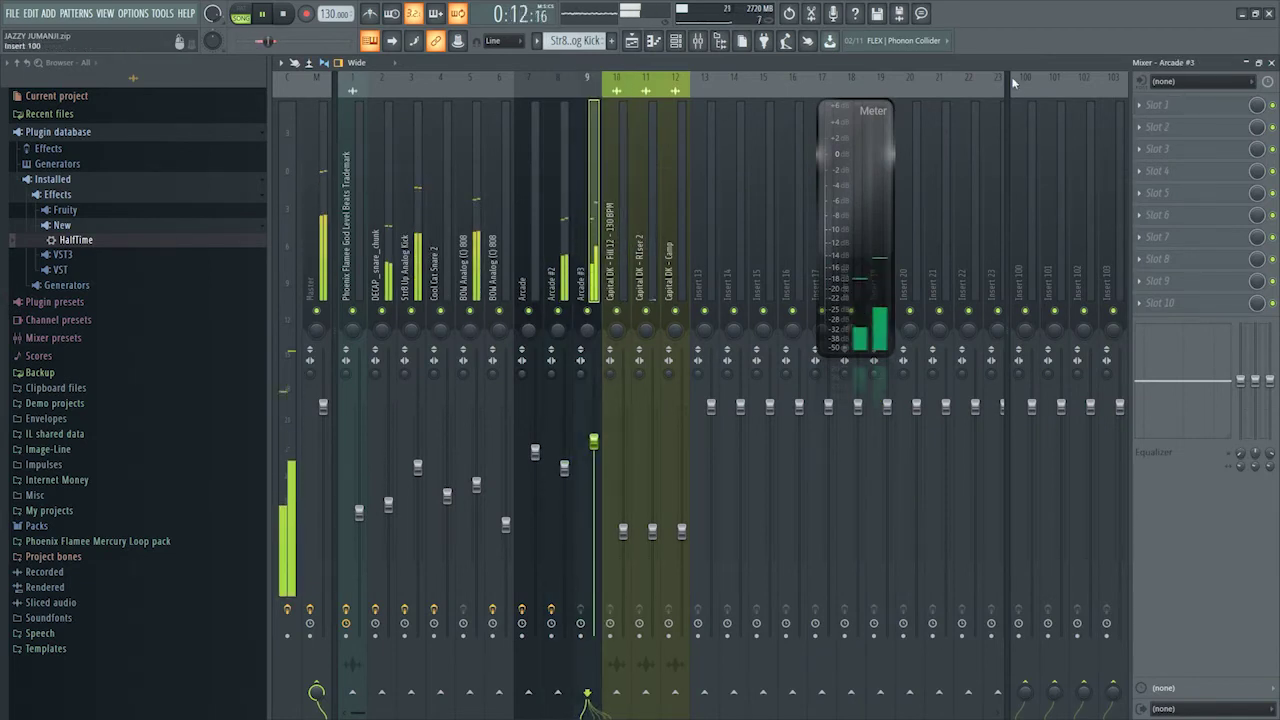
left_click(1172, 100)
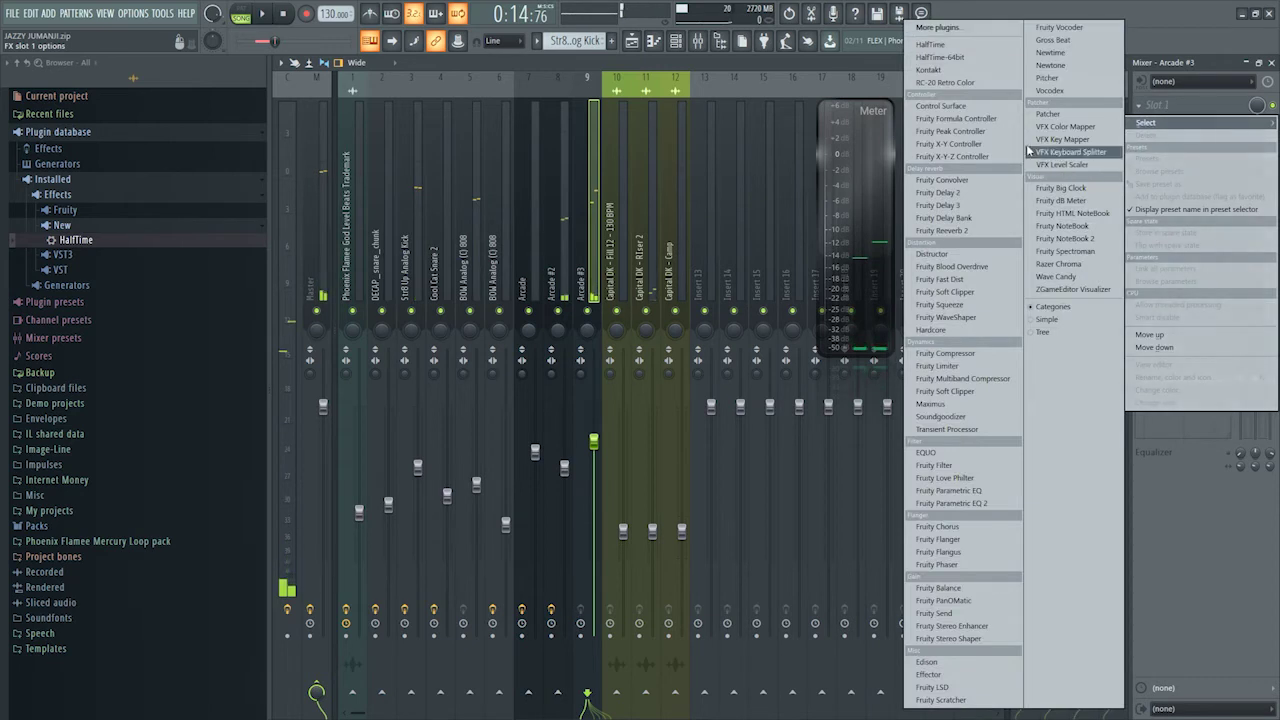
left_click(960, 503)
- Apply the 20Hz + 18kHz cut preset to Arcade #3's EQ and raise its band 1 low cut past 218 Hz while the loop plays
left_click(727, 196)
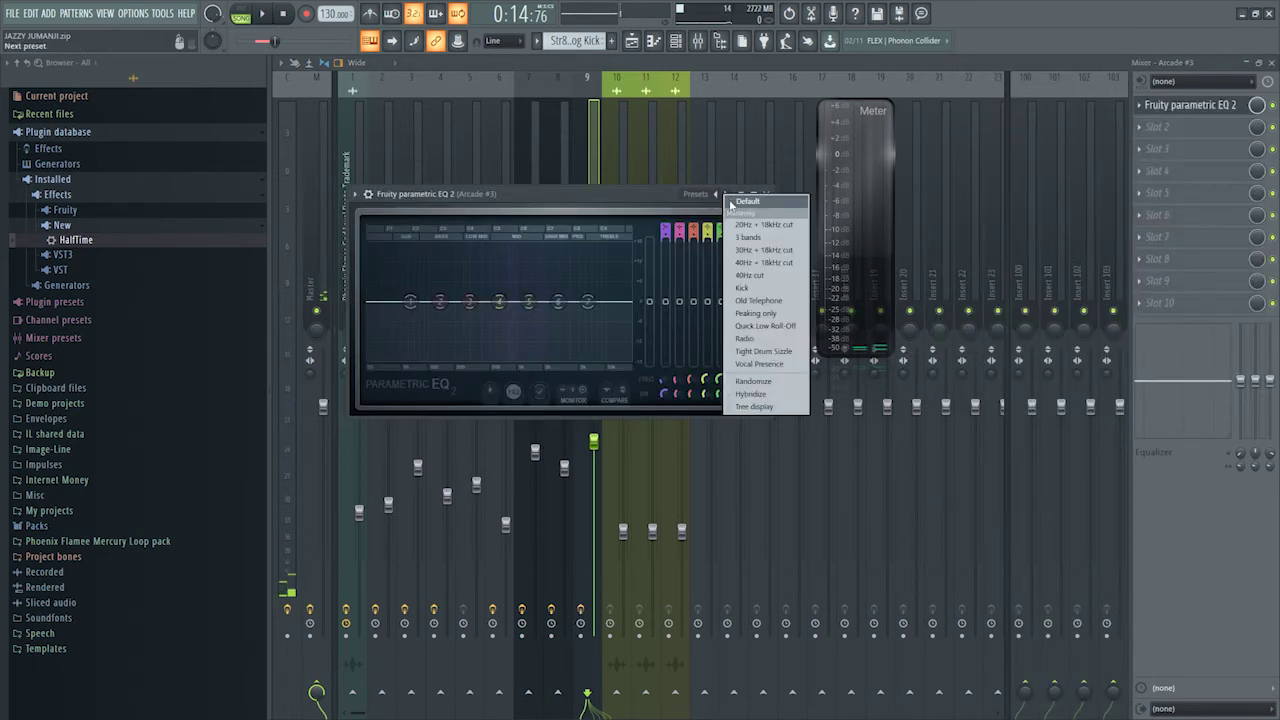
left_click(757, 226)
key("space")
left_click_drag(376, 304, 462, 304)
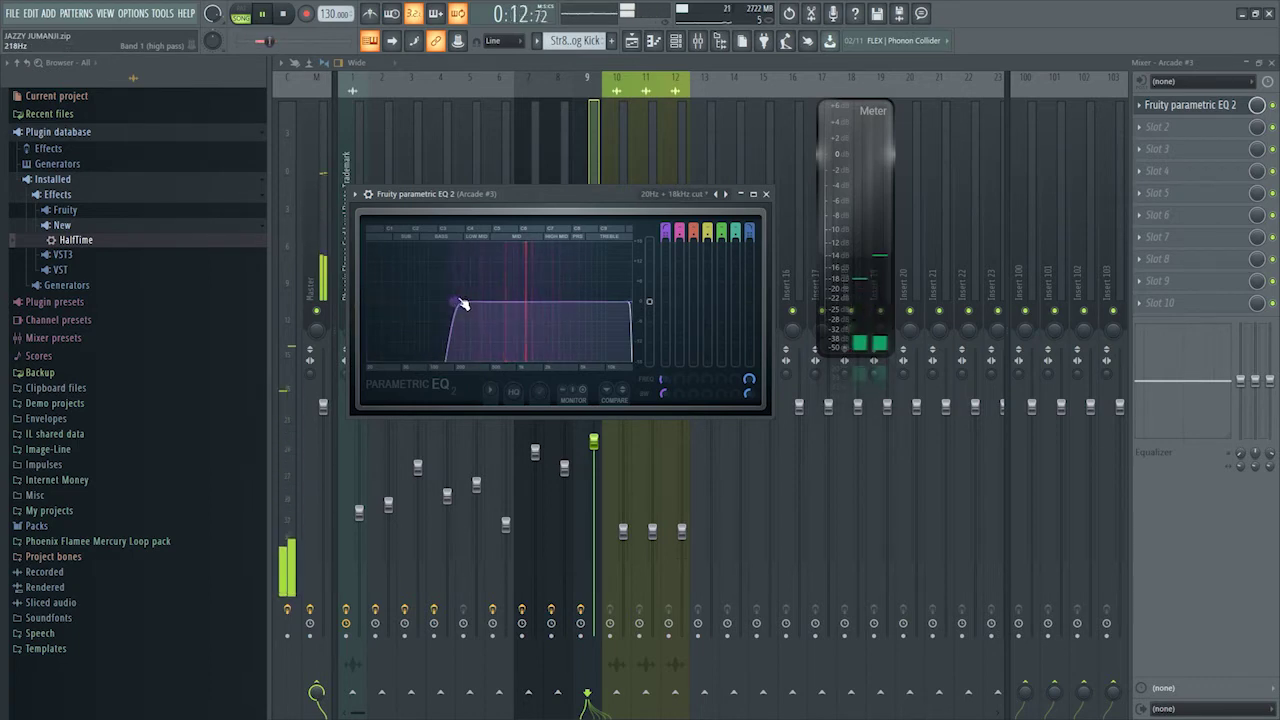
left_click_drag(460, 303, 471, 303)
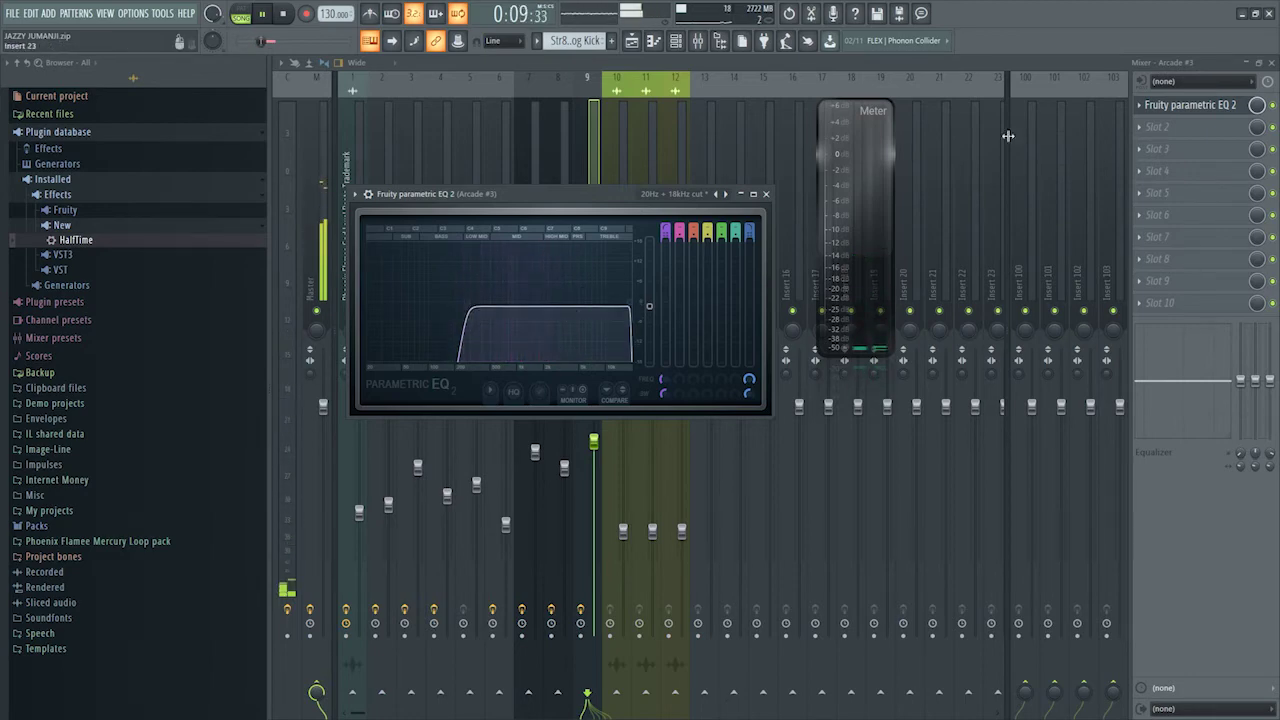
- Close the mixer and Arcade #3's EQ window, listen to the loop over the playlist, and stop playback
left_click(1271, 63)
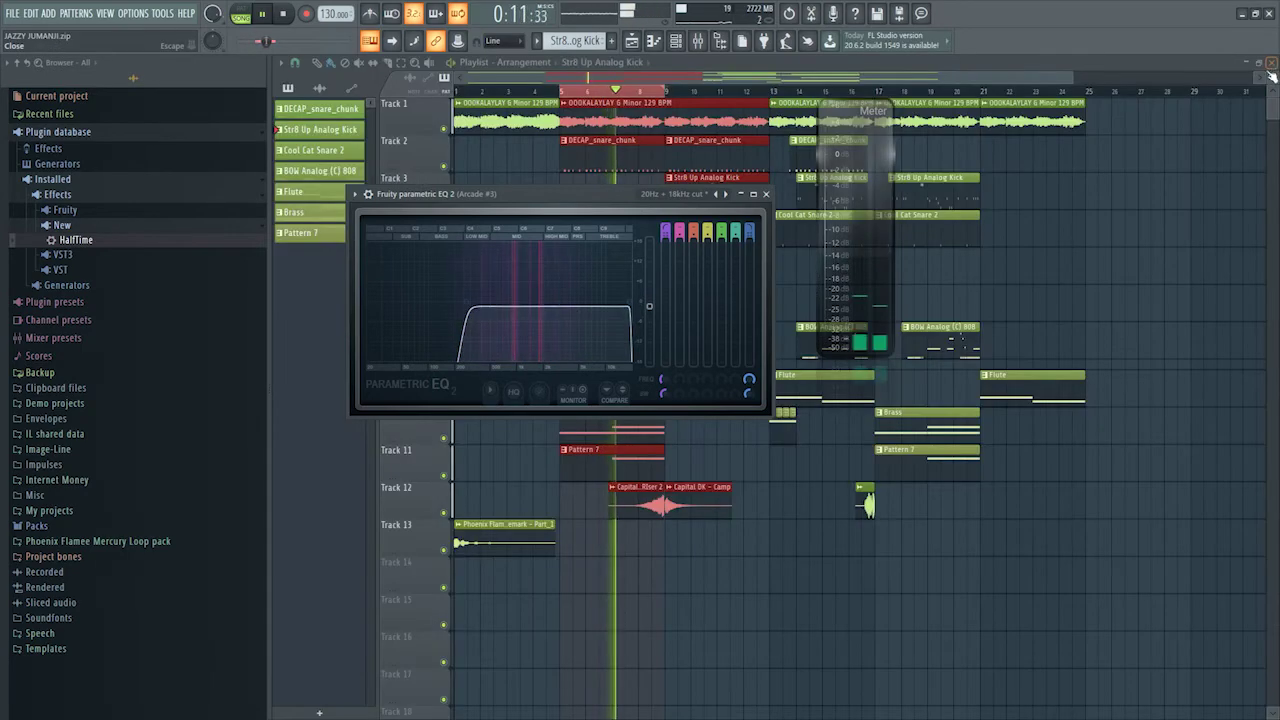
left_click(767, 195)
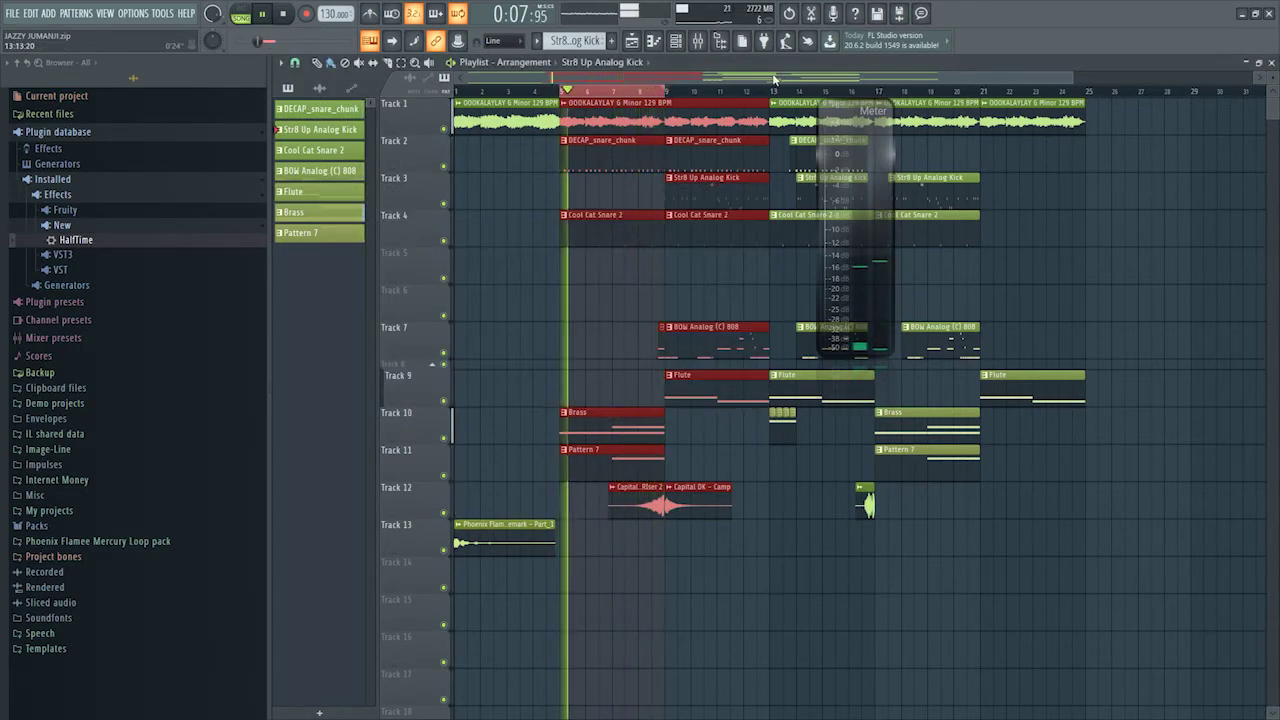
key("space")
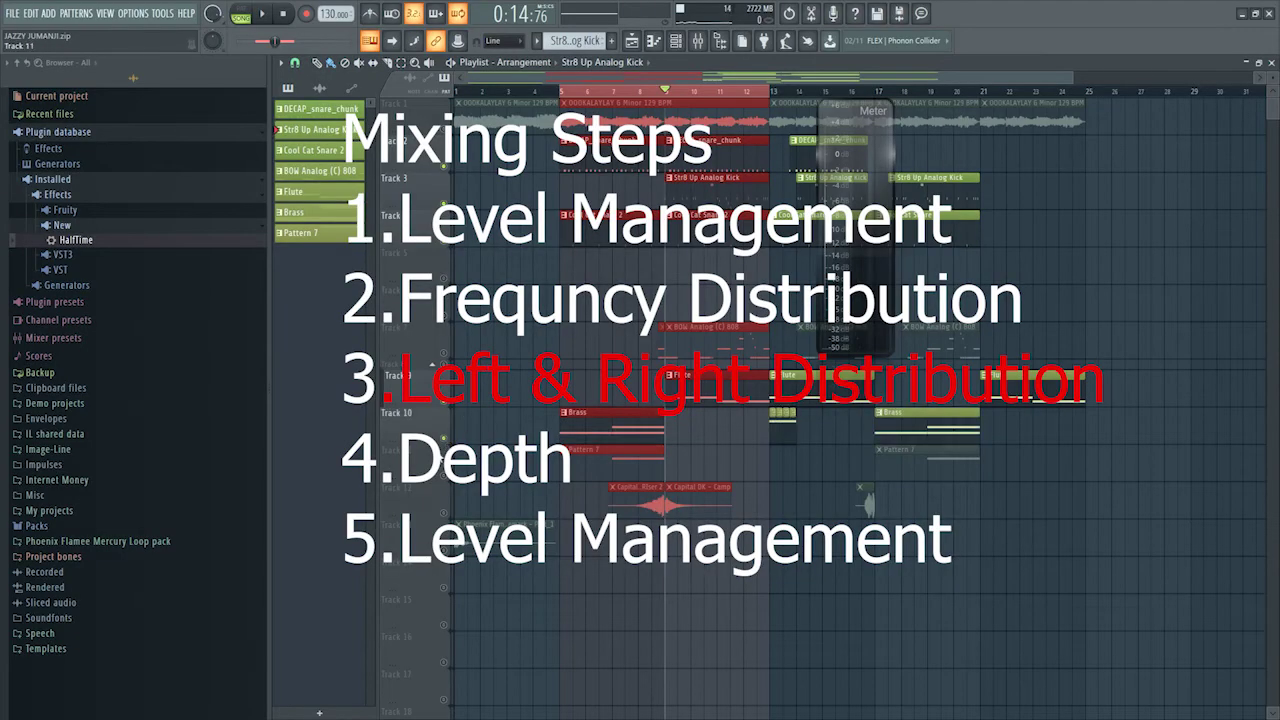
- Unmute playlist Track 11 and pan the Arcade #2 mixer track slightly right while the loop plays
left_click(443, 477)
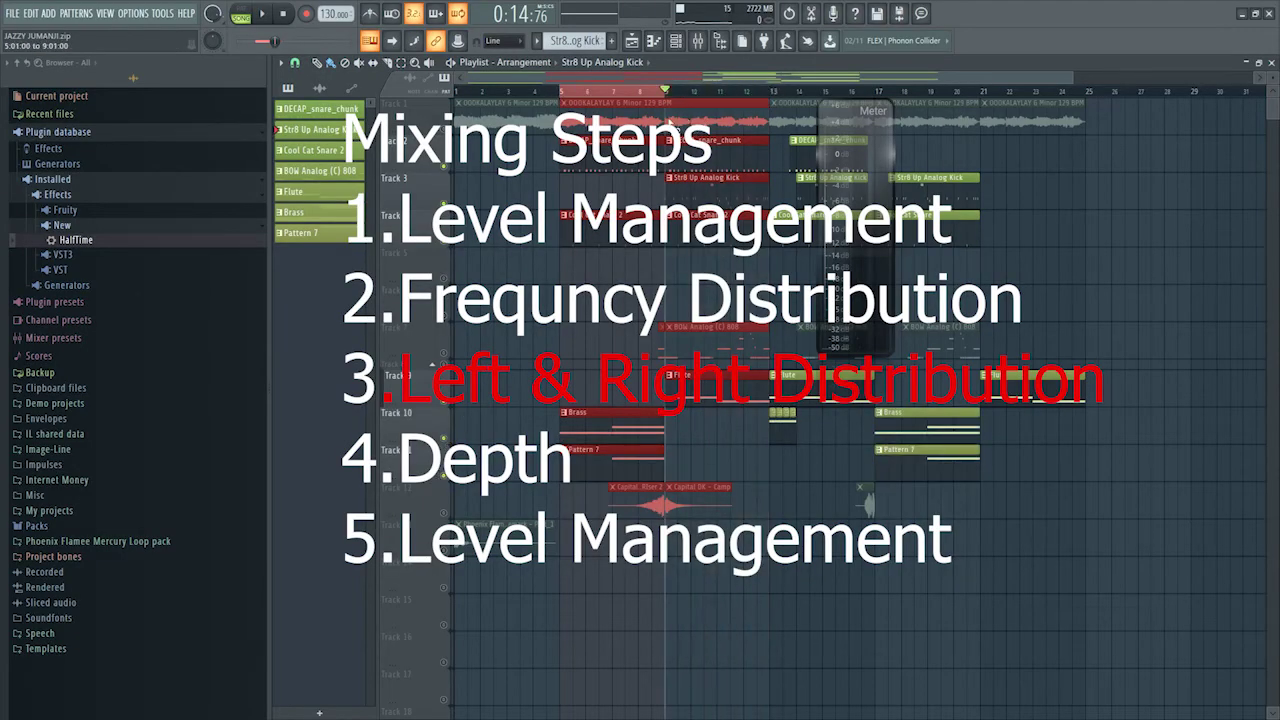
key("space")
left_click(697, 40)
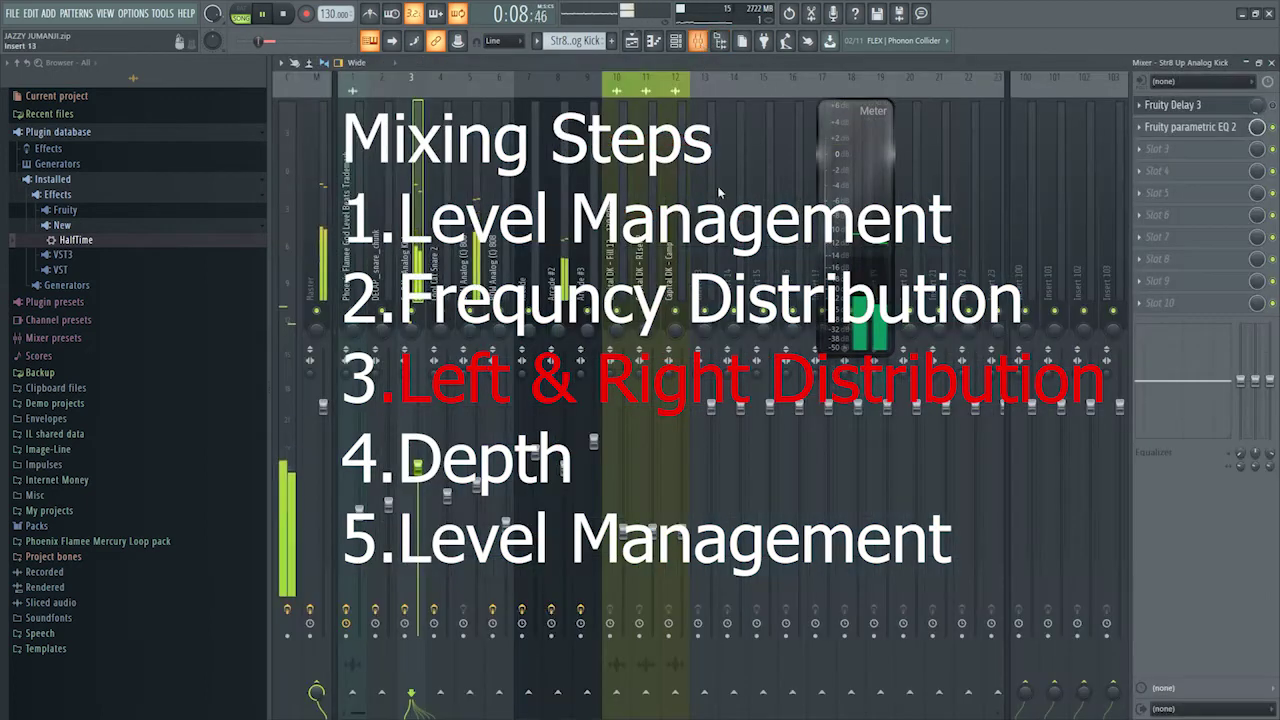
left_click_drag(558, 330, 587, 344)
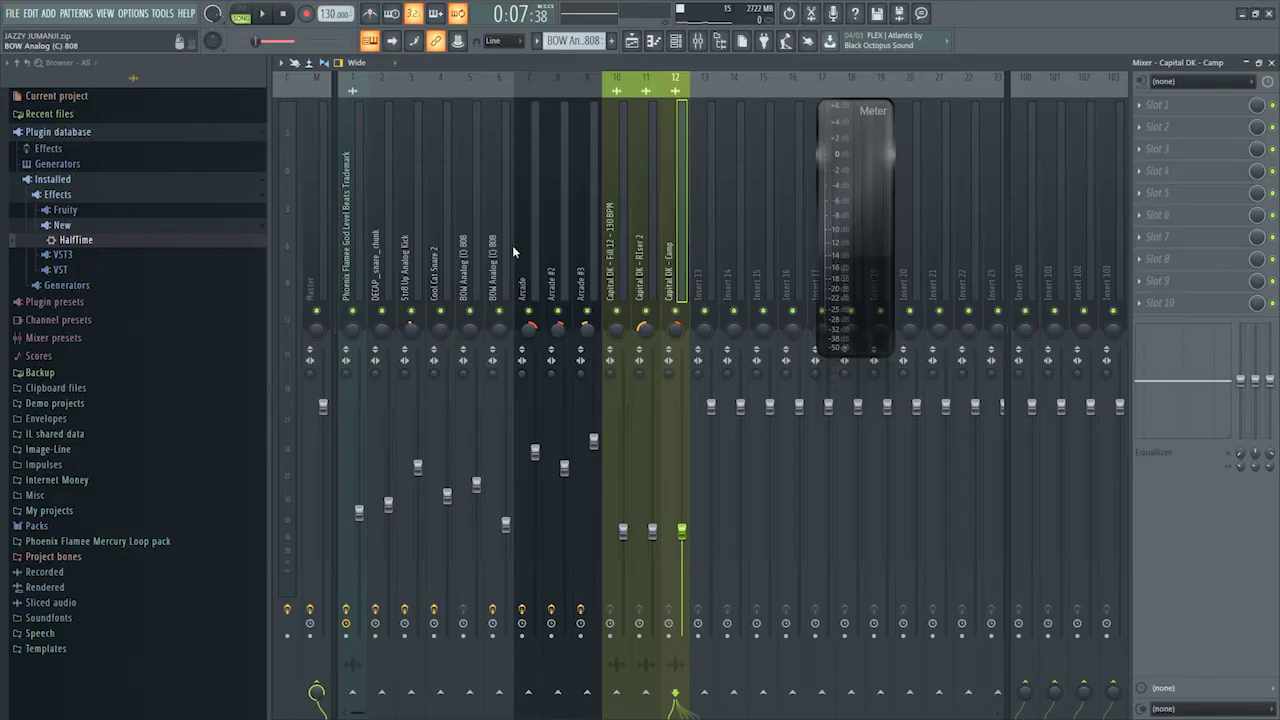
- Set the playlist's loop region from bar 9 to bar 13 and return to the mixer
left_click(632, 42)
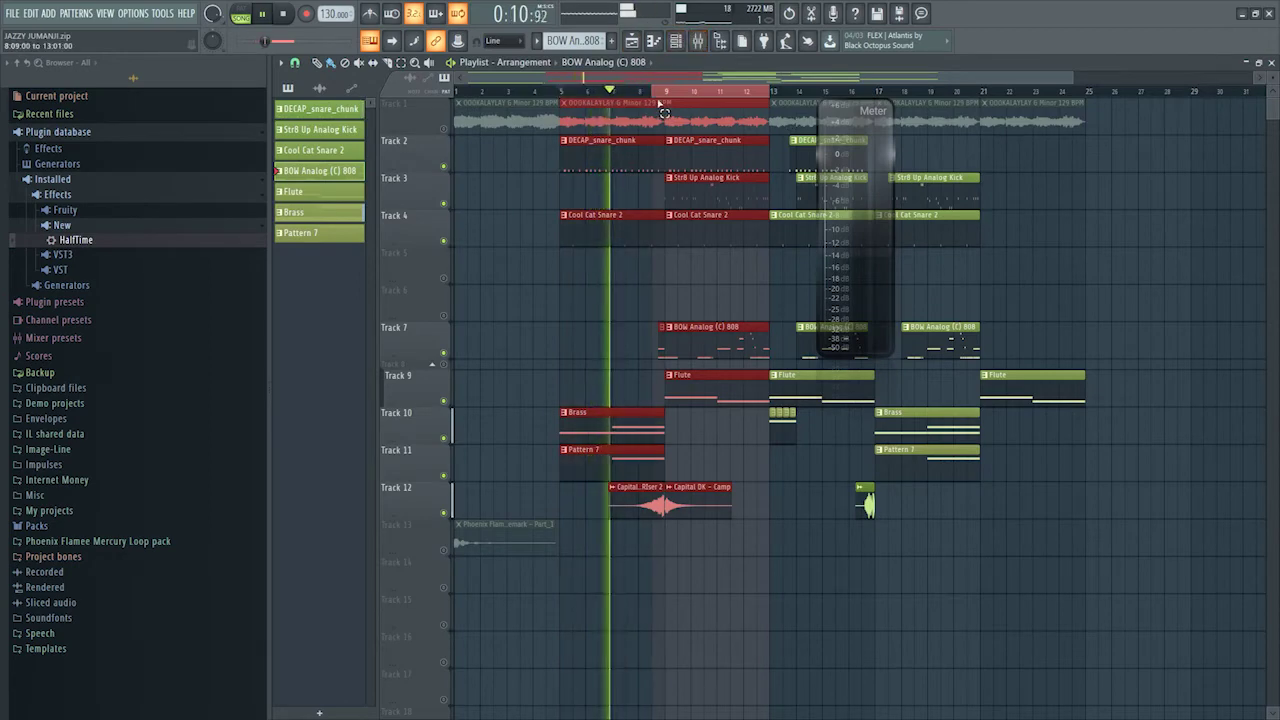
left_click(698, 42)
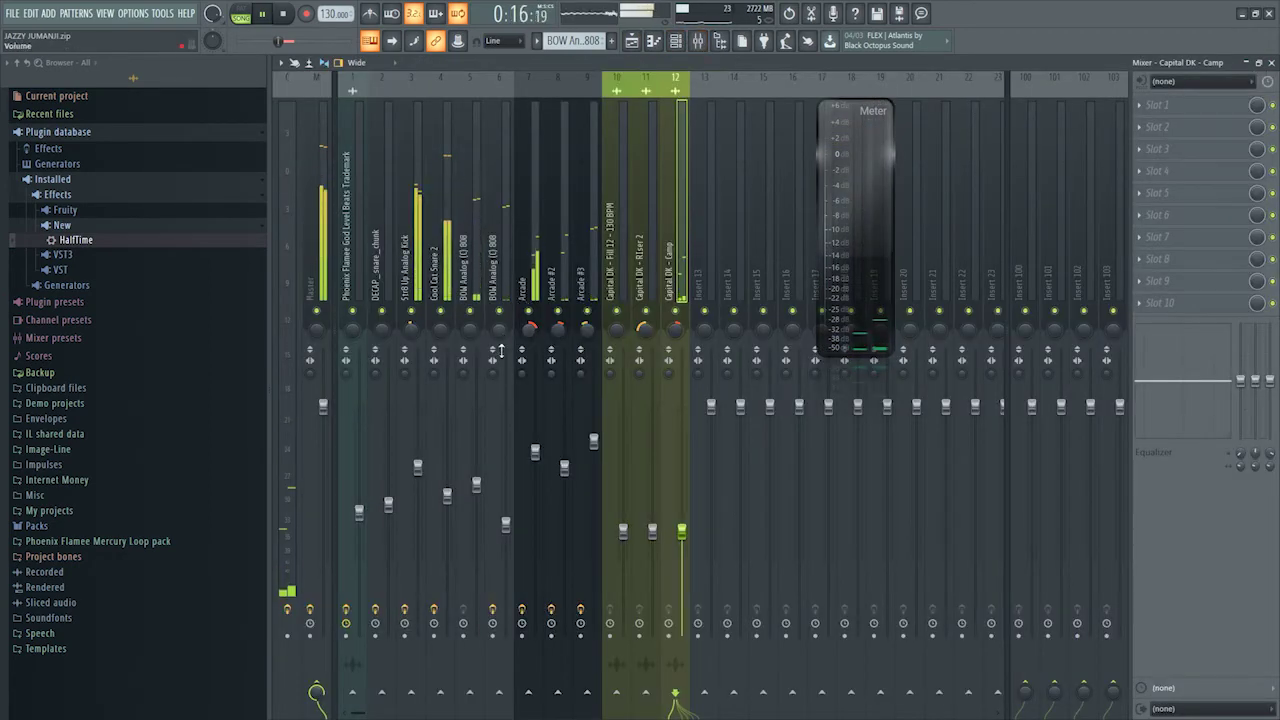
- Adjust the stereo separation of the Cool Cat Snare 2 track and pan the BOW Analog (C) 808 track 5 slightly right
left_click(437, 380)
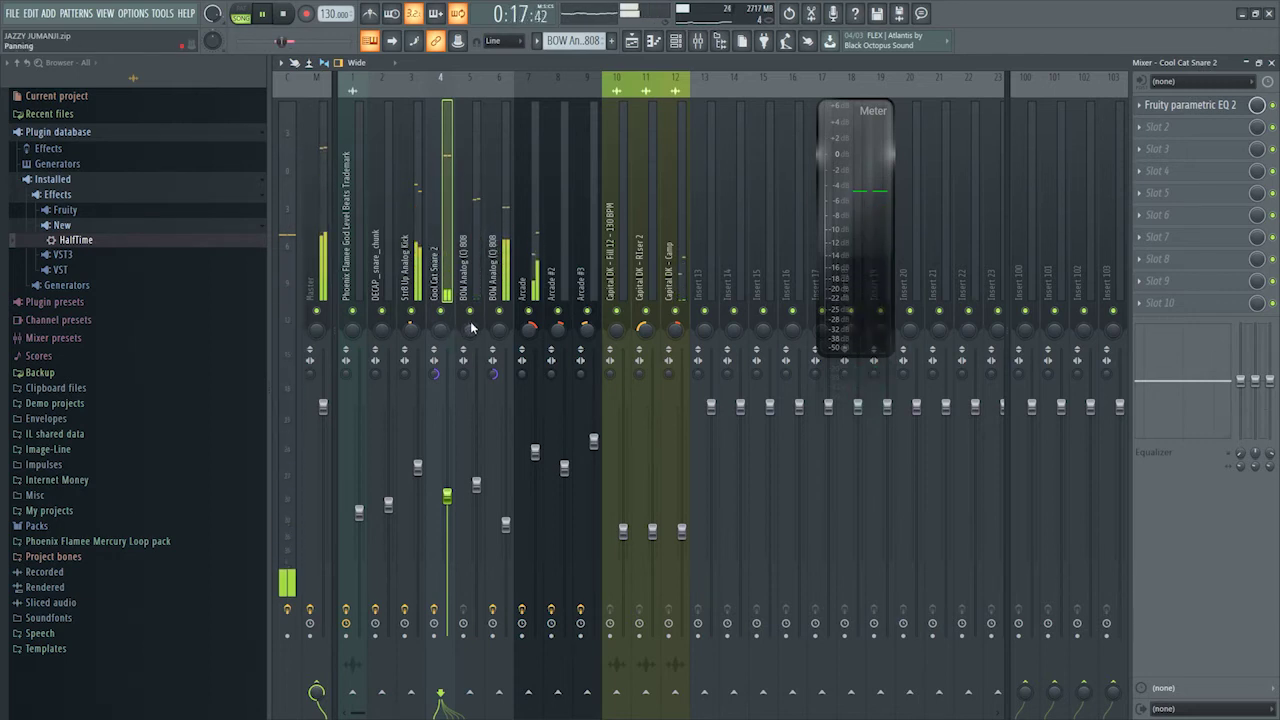
left_click(471, 328)
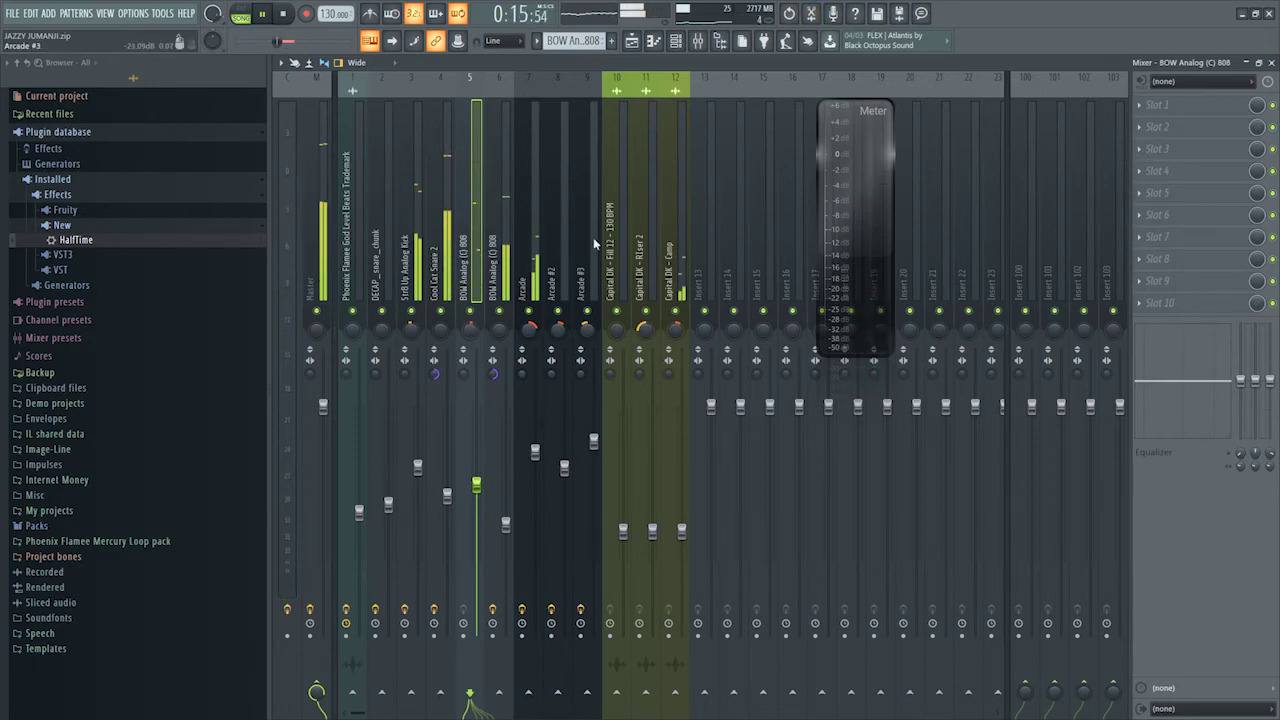
key("space")
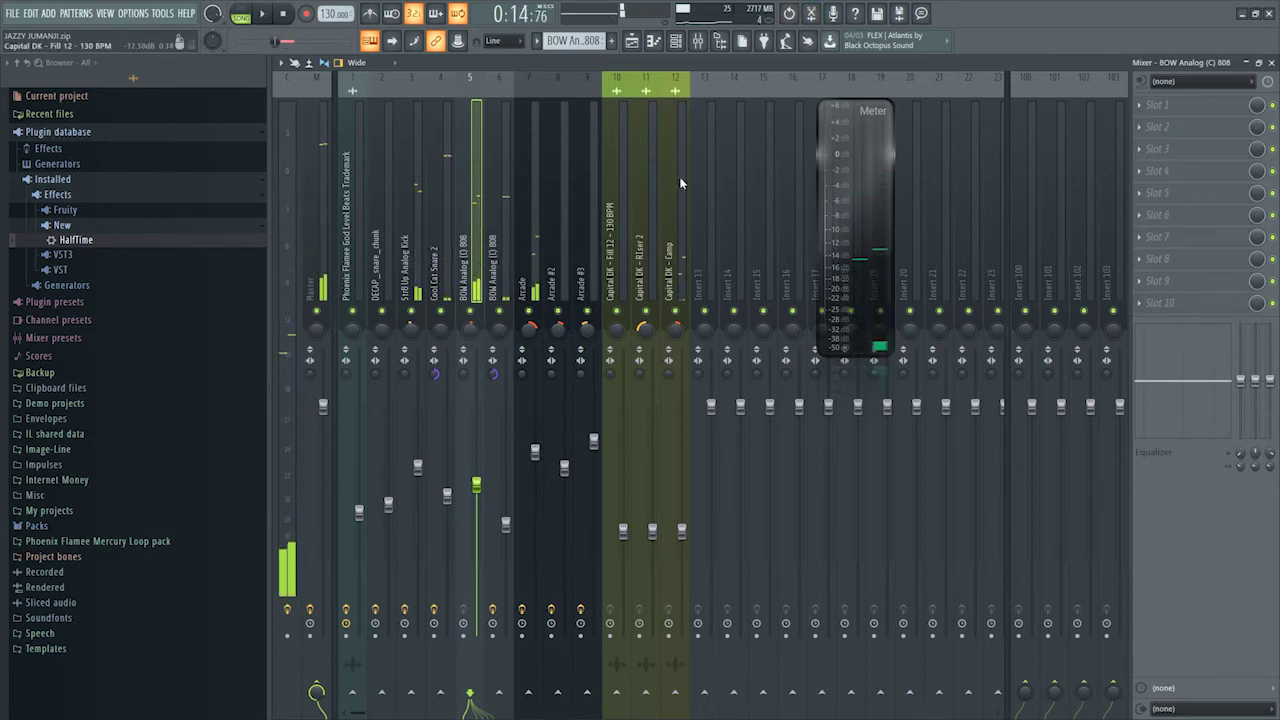
- Replay the loop from the playlist and set the Arcade mixer track's stereo separation to 31% separated
left_click(631, 40)
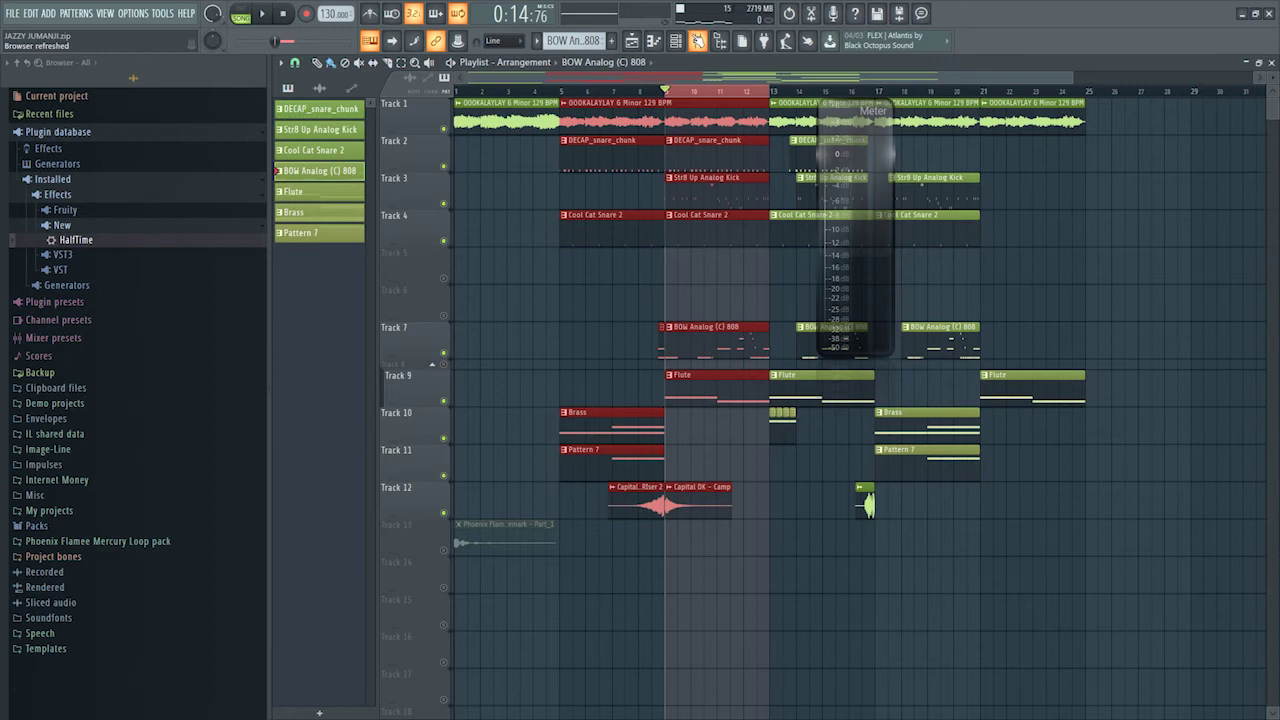
key("space")
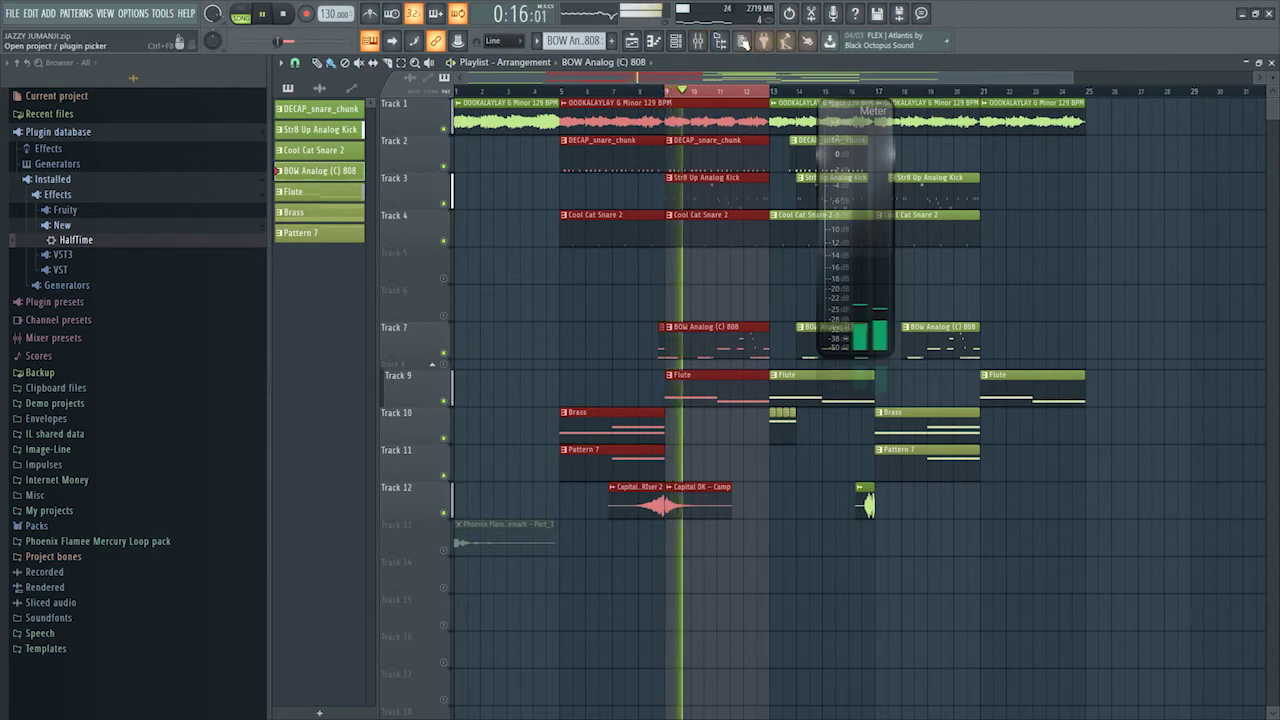
key("F9")
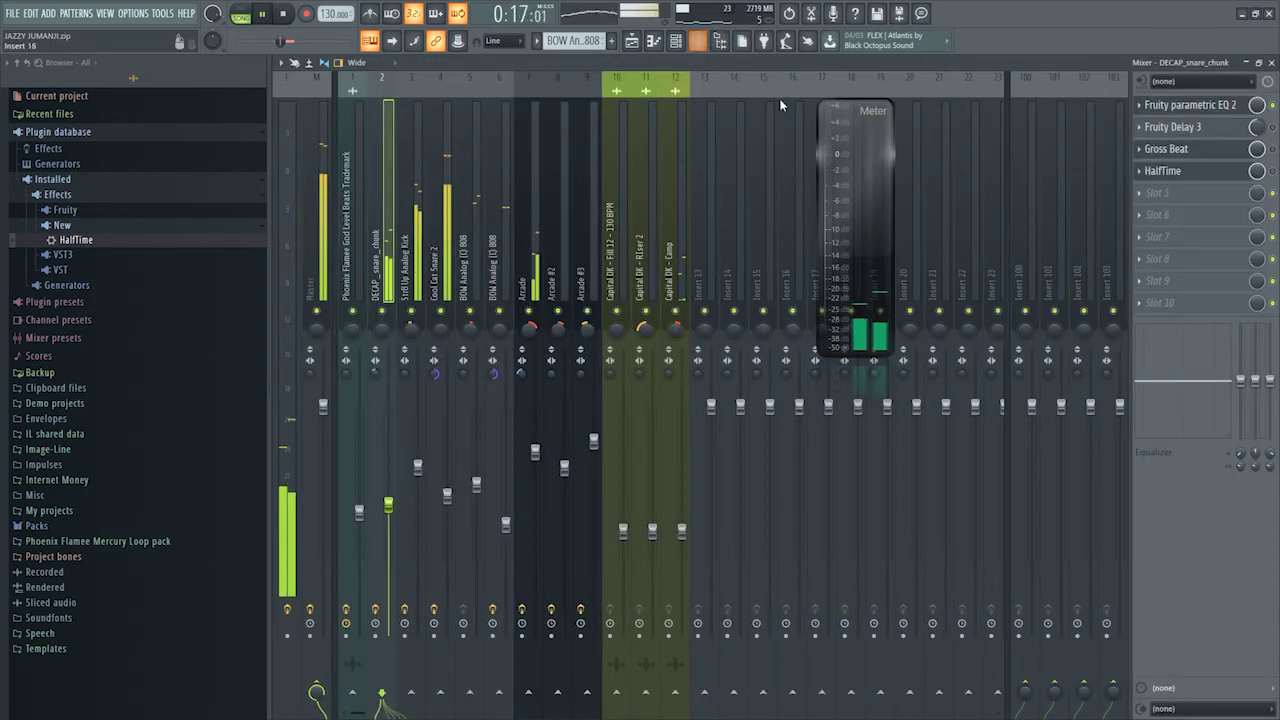
key("space")
left_click(522, 375)
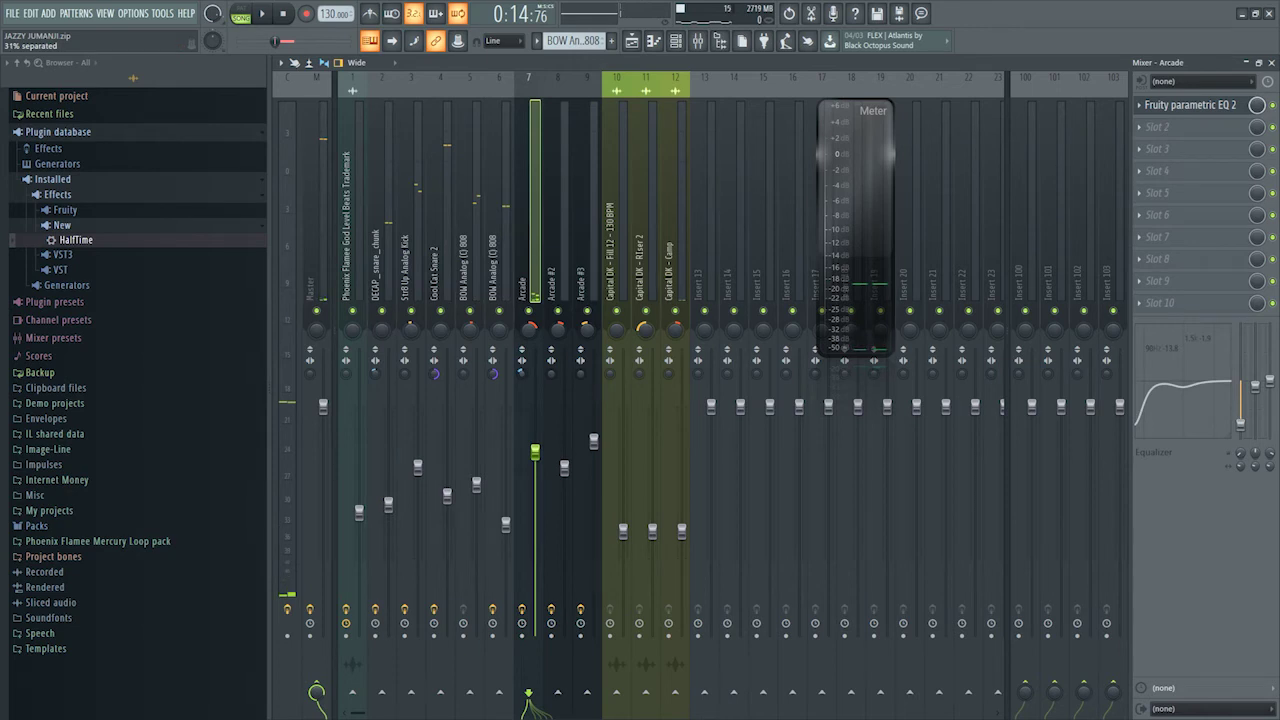
- Lower the Hall macro in the Arcade channel's plugin to about 0.344 while the loop plays, and close the plugin
left_click(676, 41)
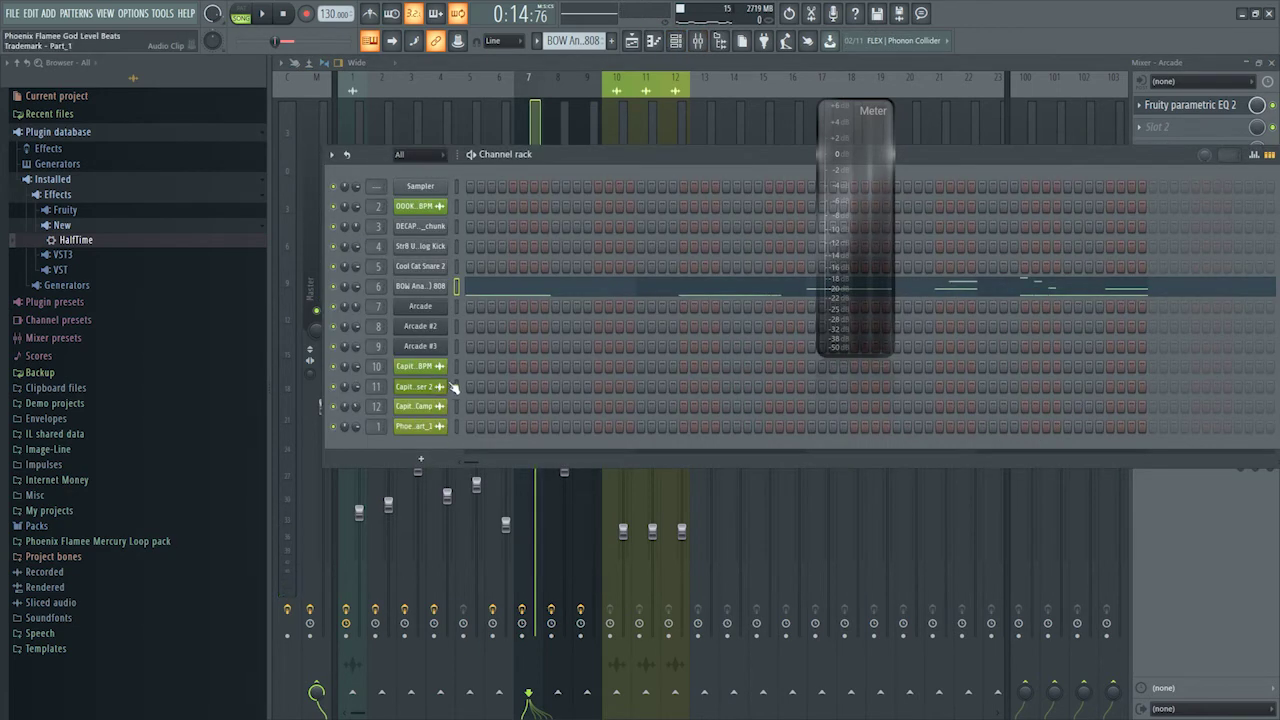
key("space")
left_click(440, 306)
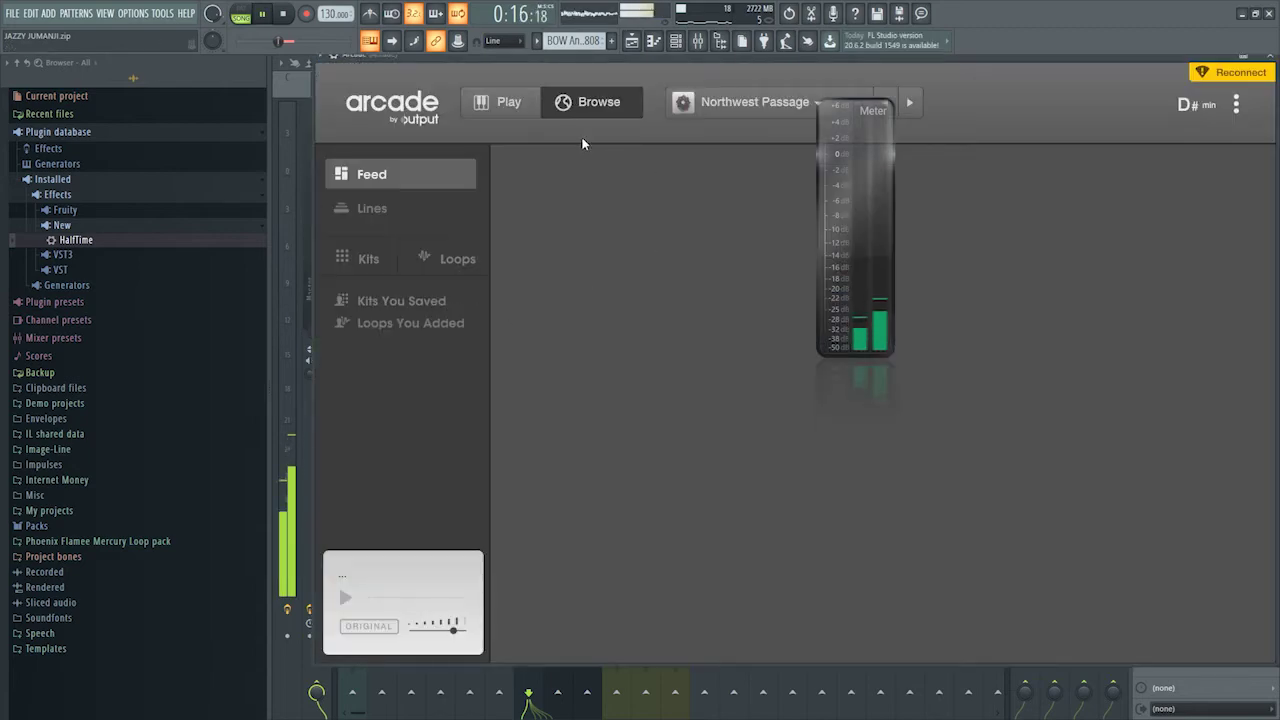
left_click(510, 104)
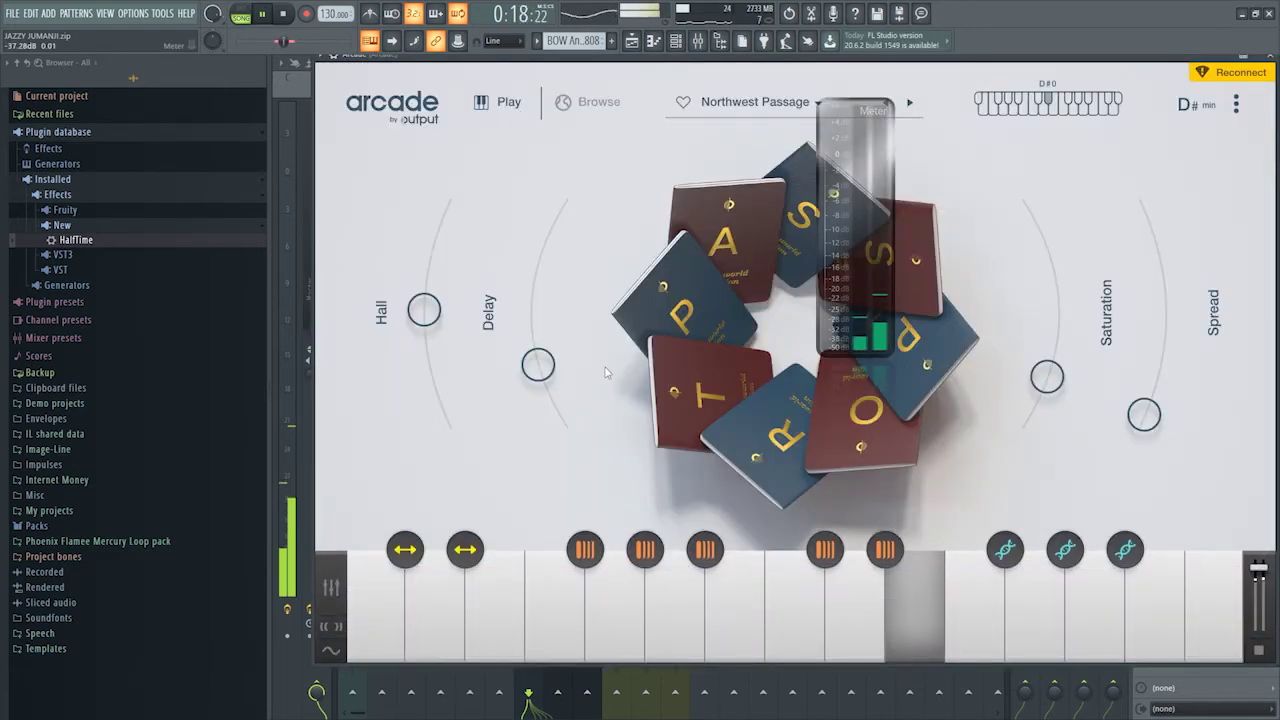
left_click_drag(424, 311, 416, 355)
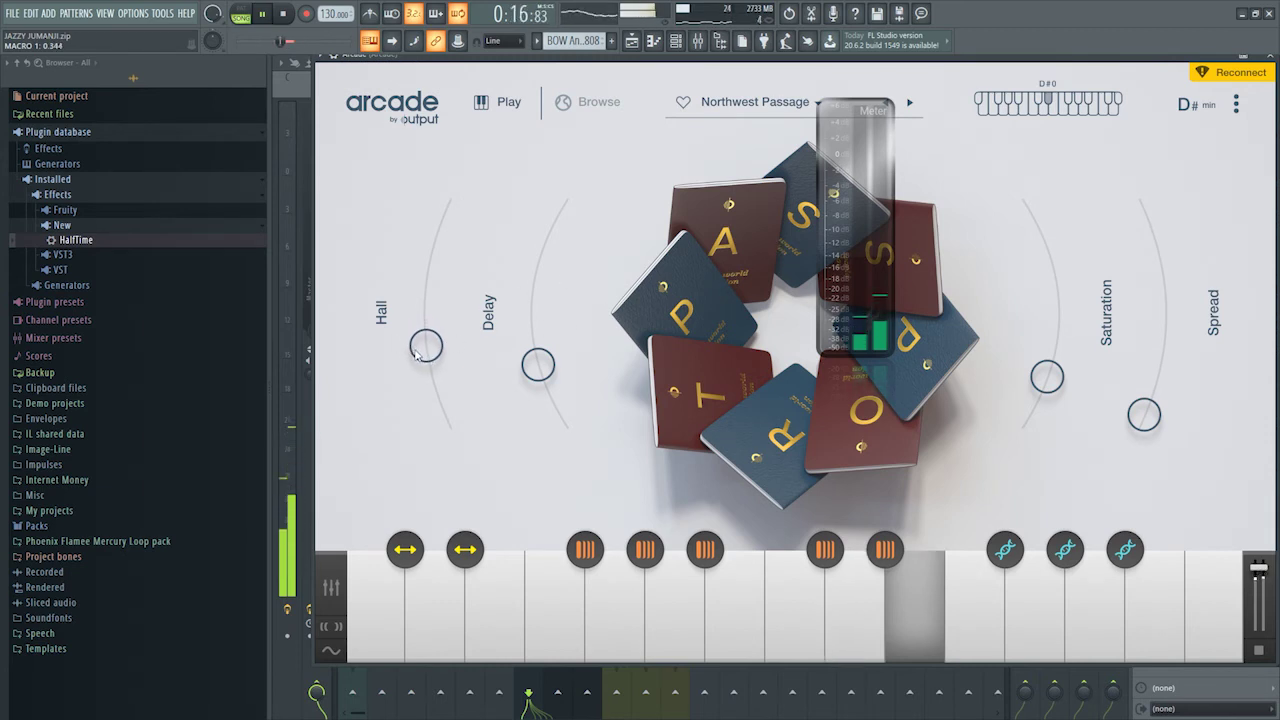
left_click_drag(995, 56, 945, 96)
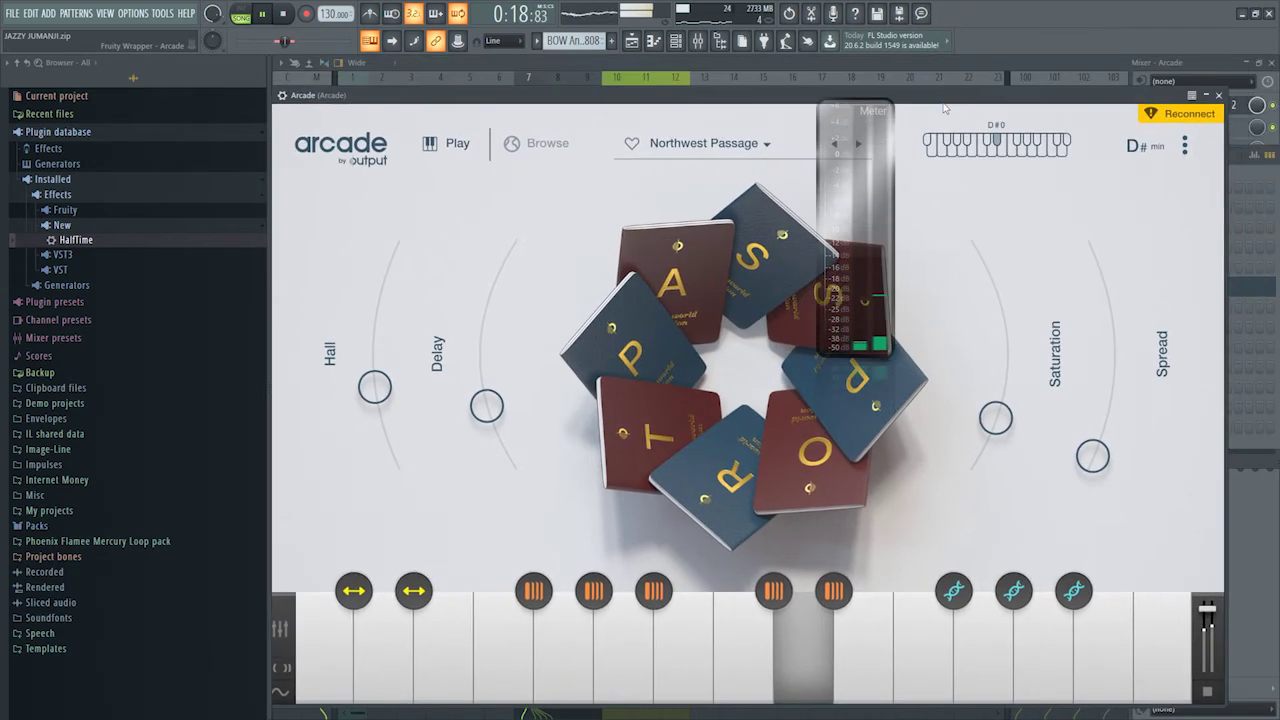
left_click(1226, 95)
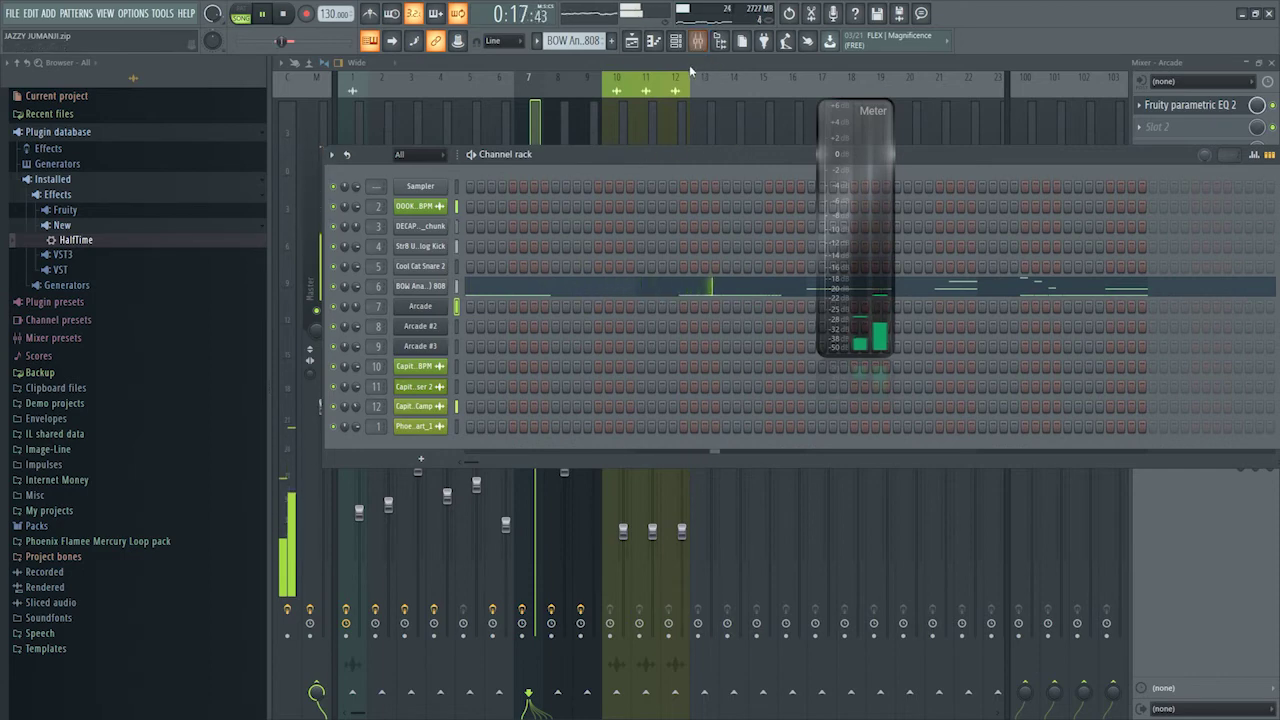
key("space")
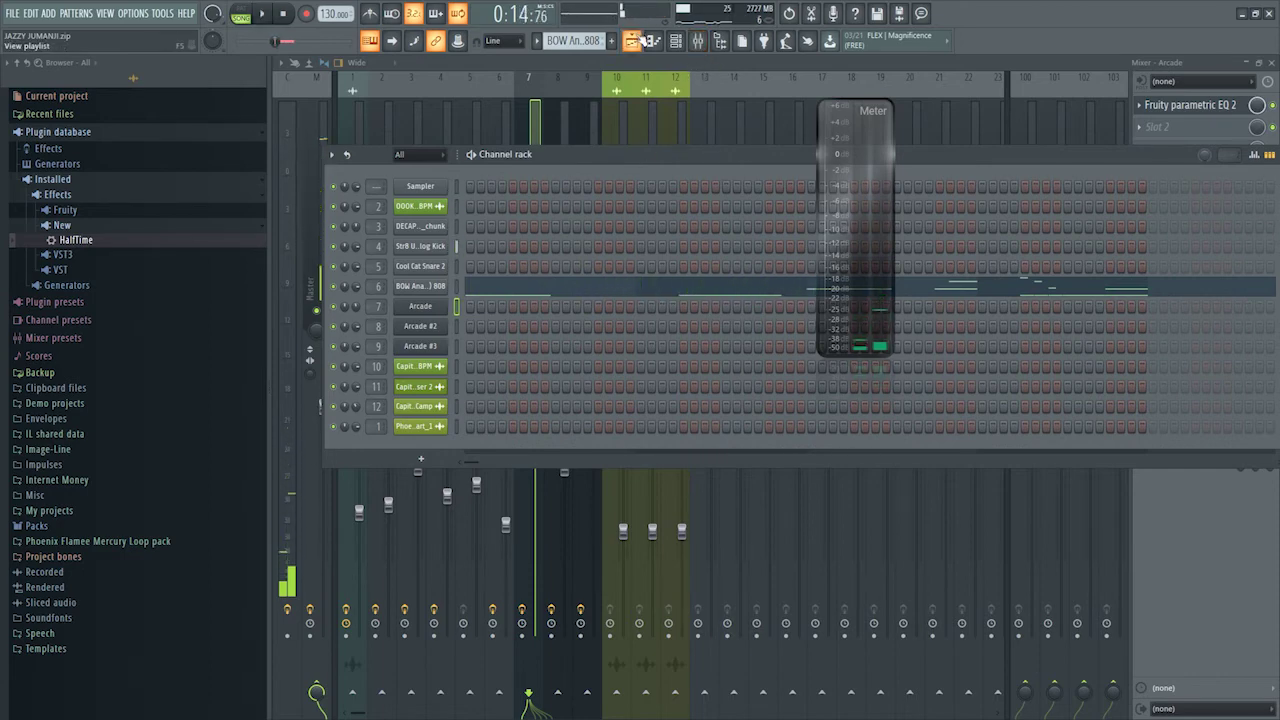
- Enable the Gross Beat effect on the DECAP_snare_chunk mixer track and close its window
left_click(636, 43)
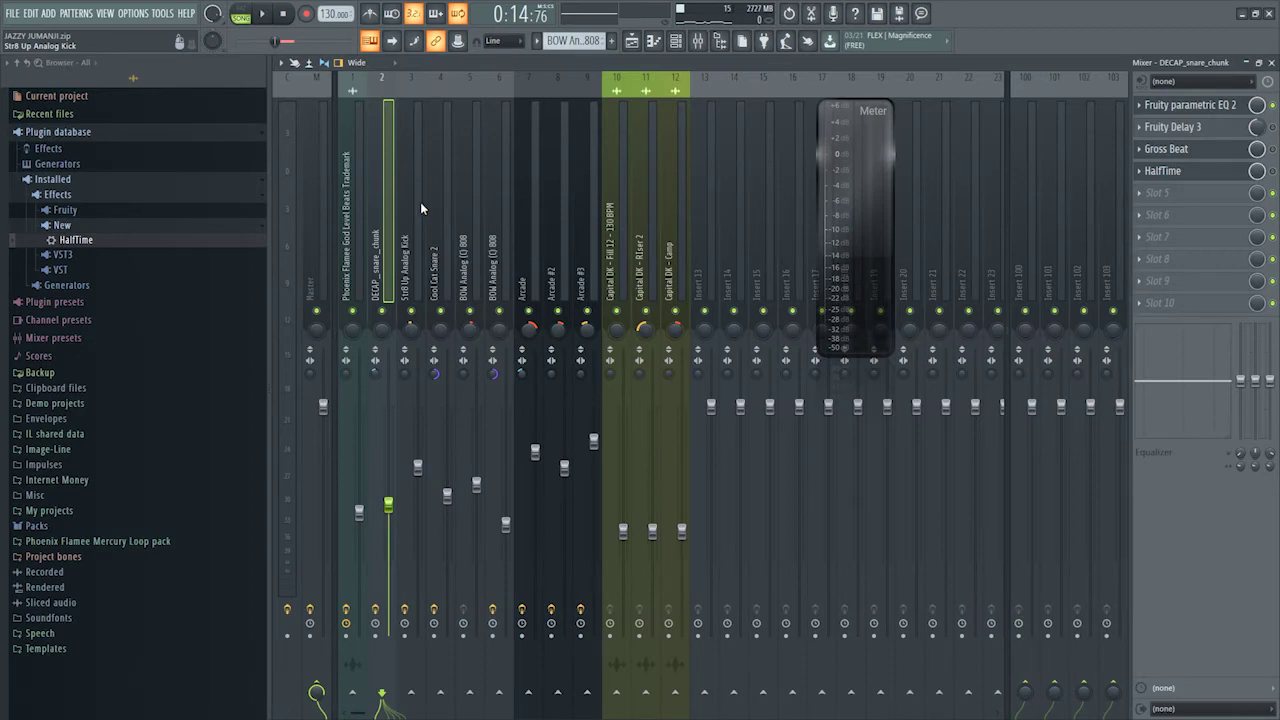
left_click(1246, 149)
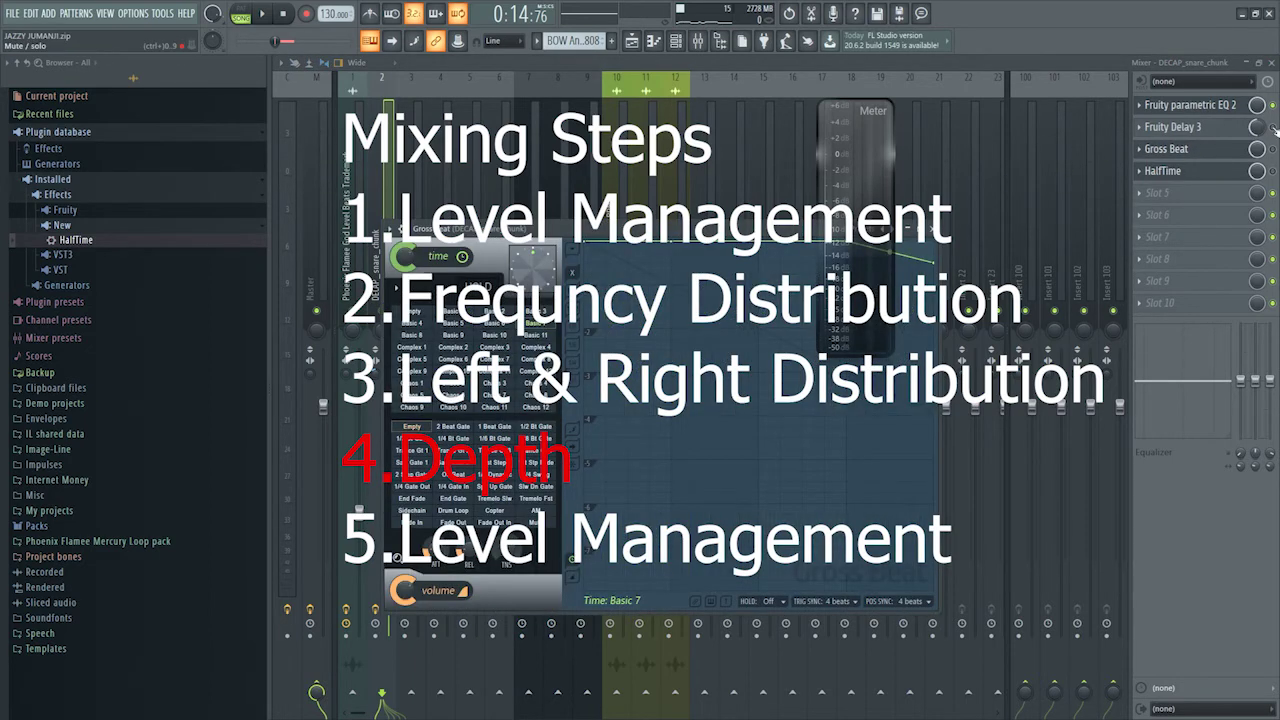
left_click(1273, 149)
left_click(932, 229)
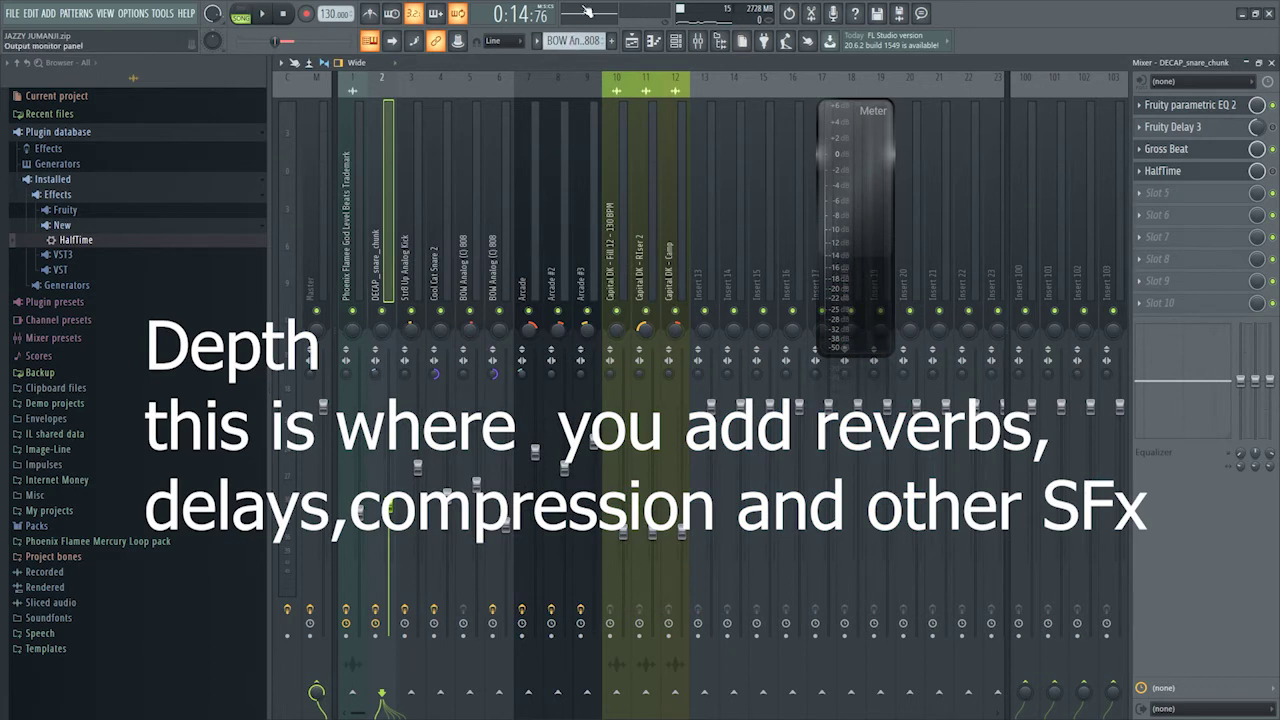
- Solo the DECAP_snare_chunk track, audition it, and open its Fruity Delay 3 effect
right_click(384, 313)
key("space")
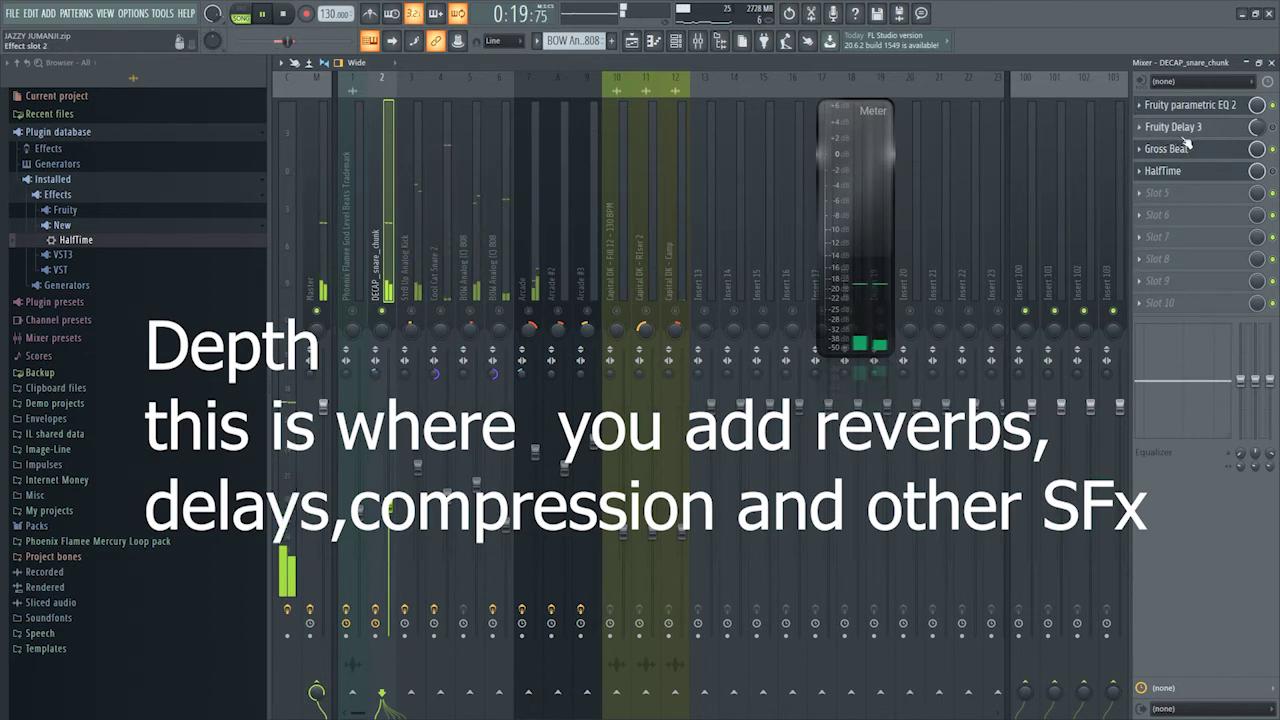
key("space")
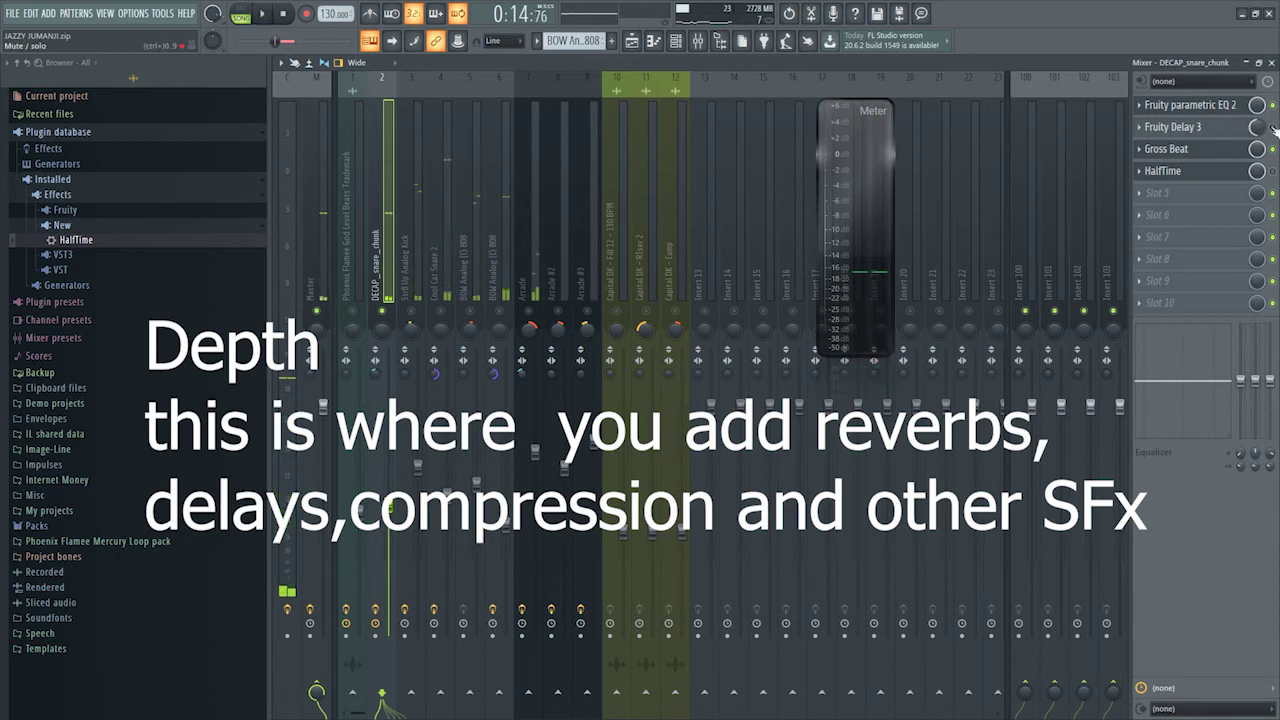
left_click(1204, 134)
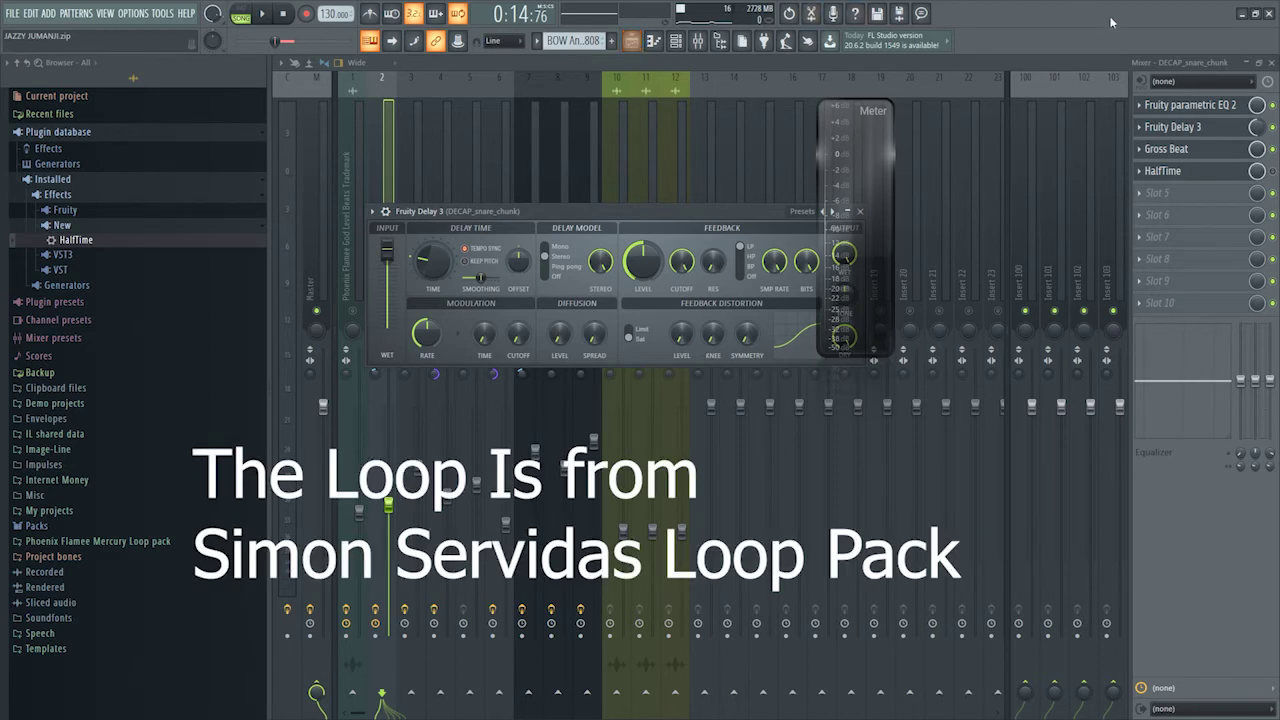
- Check the preset values offered for the delay time in DECAP_snare_chunk's Fruity Delay 3
left_click(1218, 125)
left_click(1218, 125)
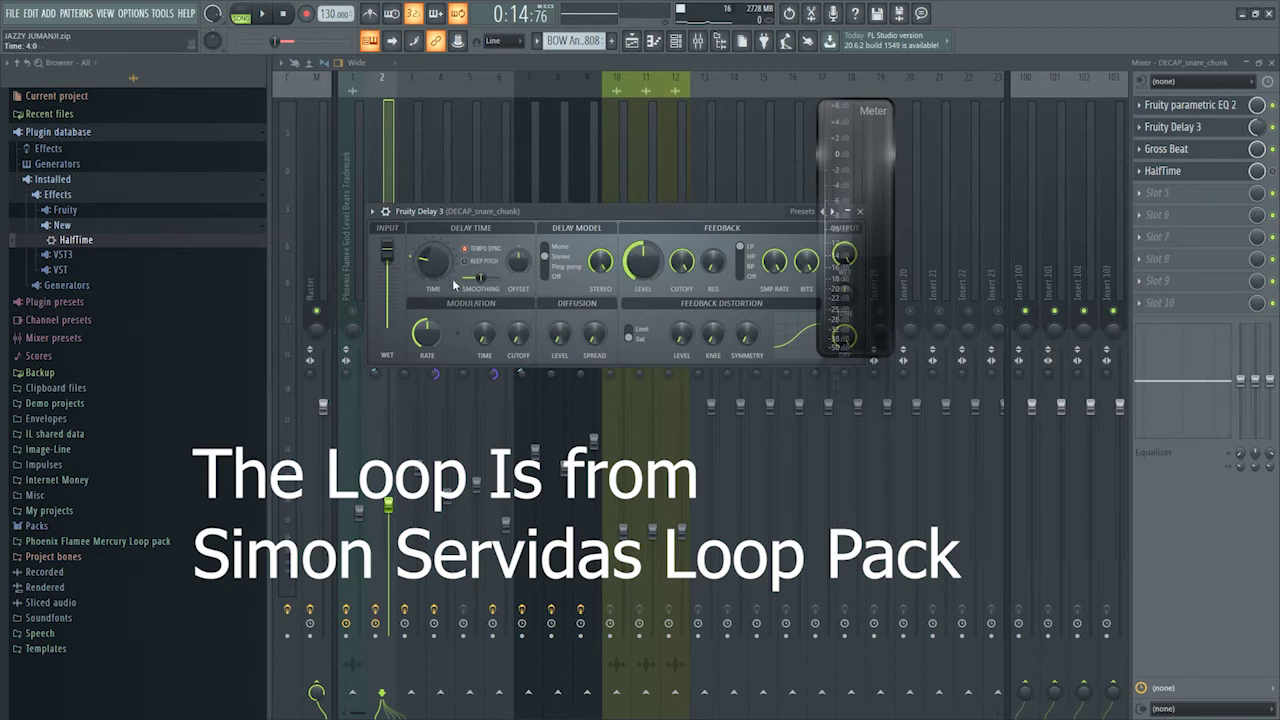
right_click(424, 262)
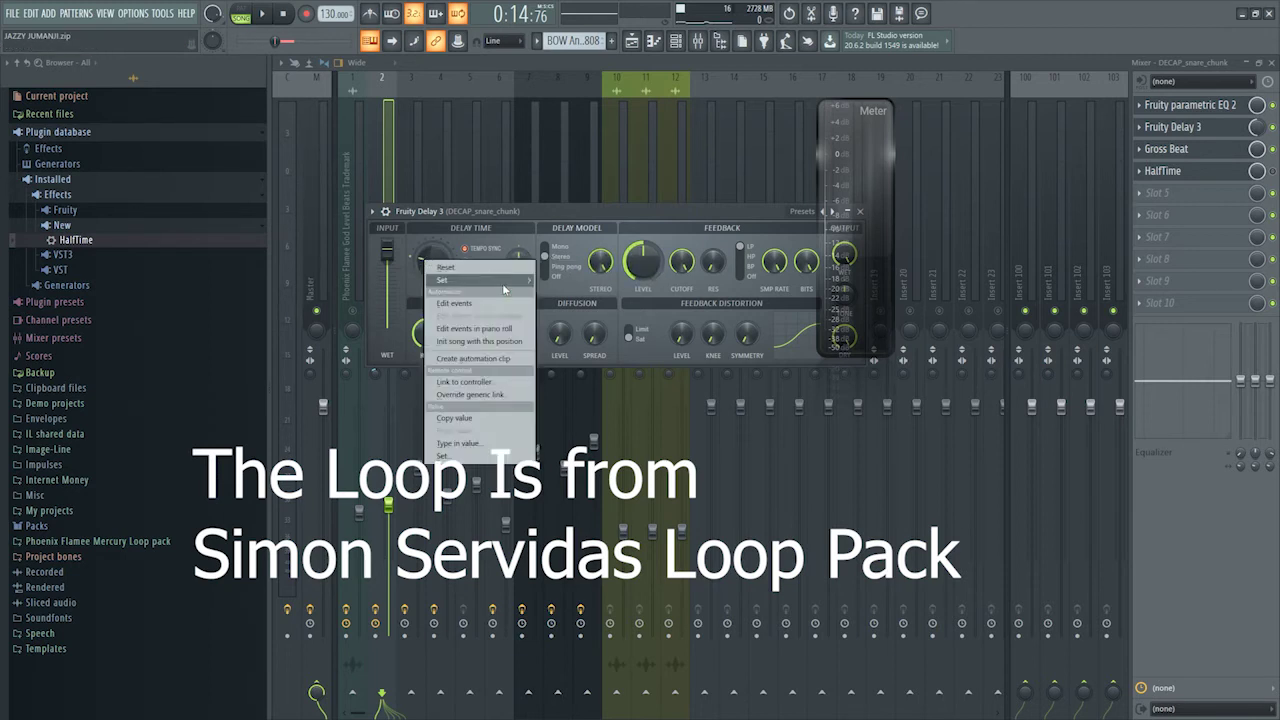
mouse_move(513, 279)
left_click(549, 217)
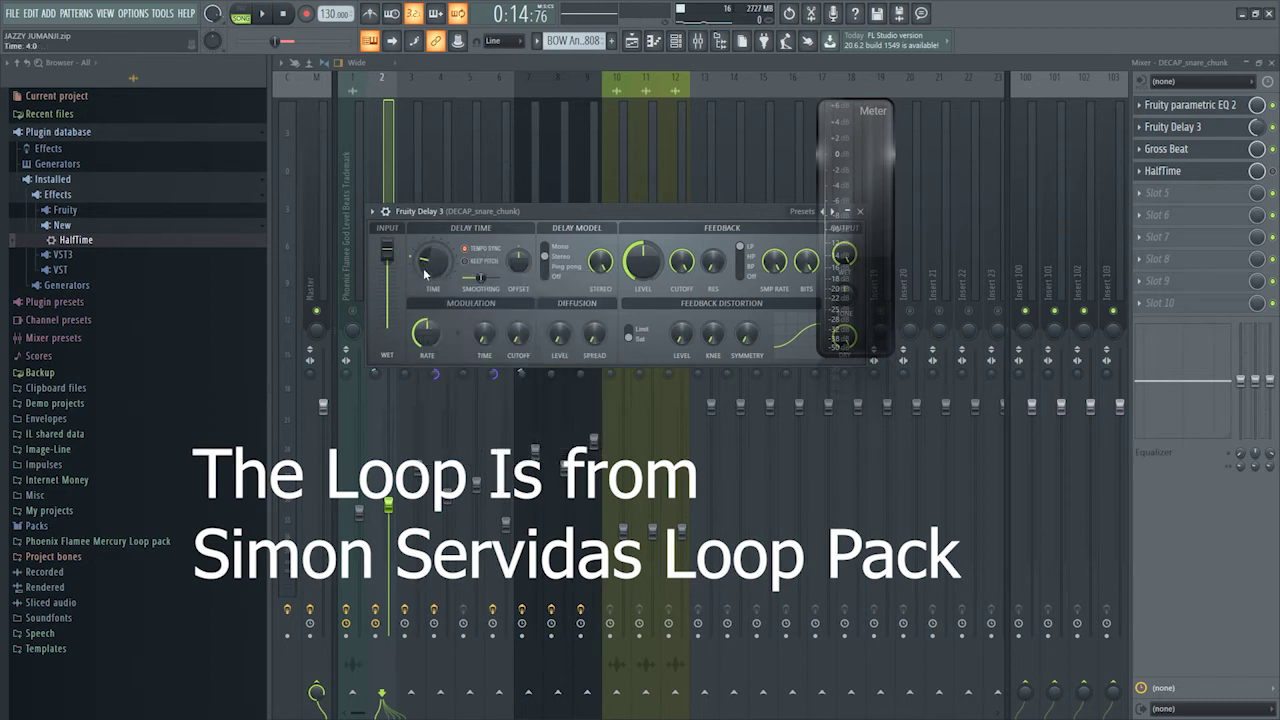
- Move the floating meter clear of the Fruity Delay 3 window, play the beat briefly, and close the delay window
left_click_drag(860, 241, 1115, 221)
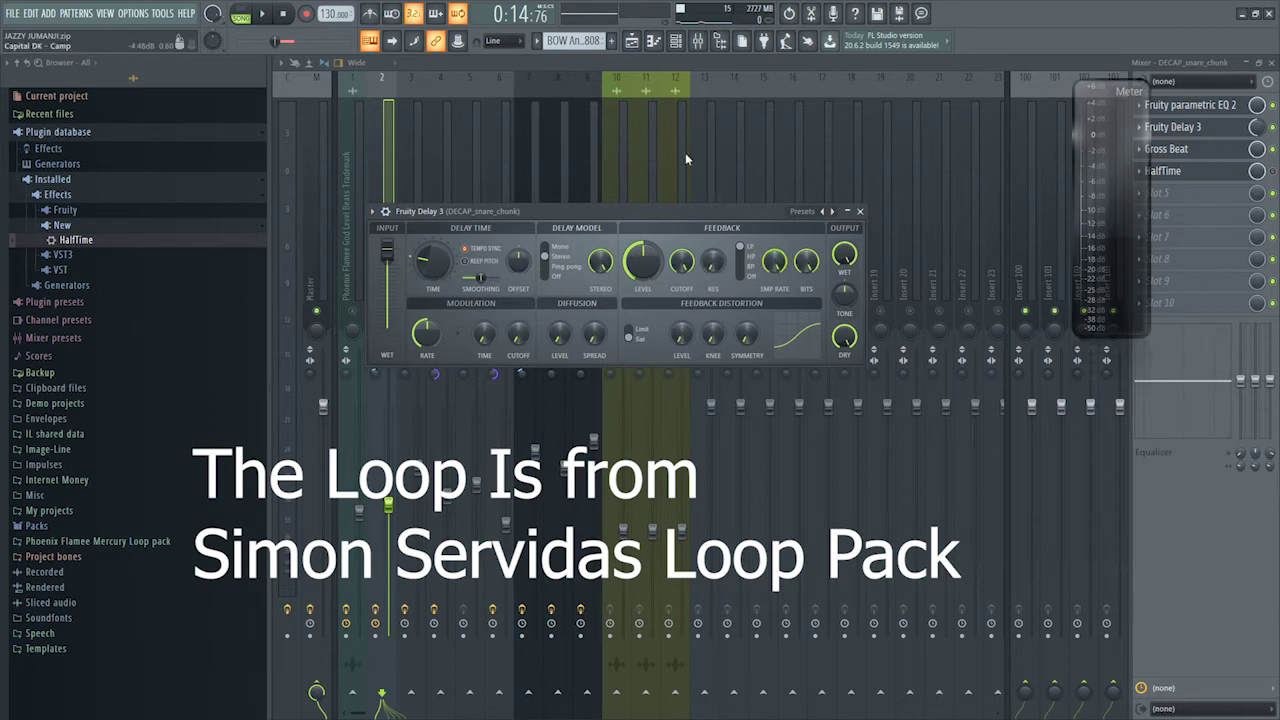
key("space")
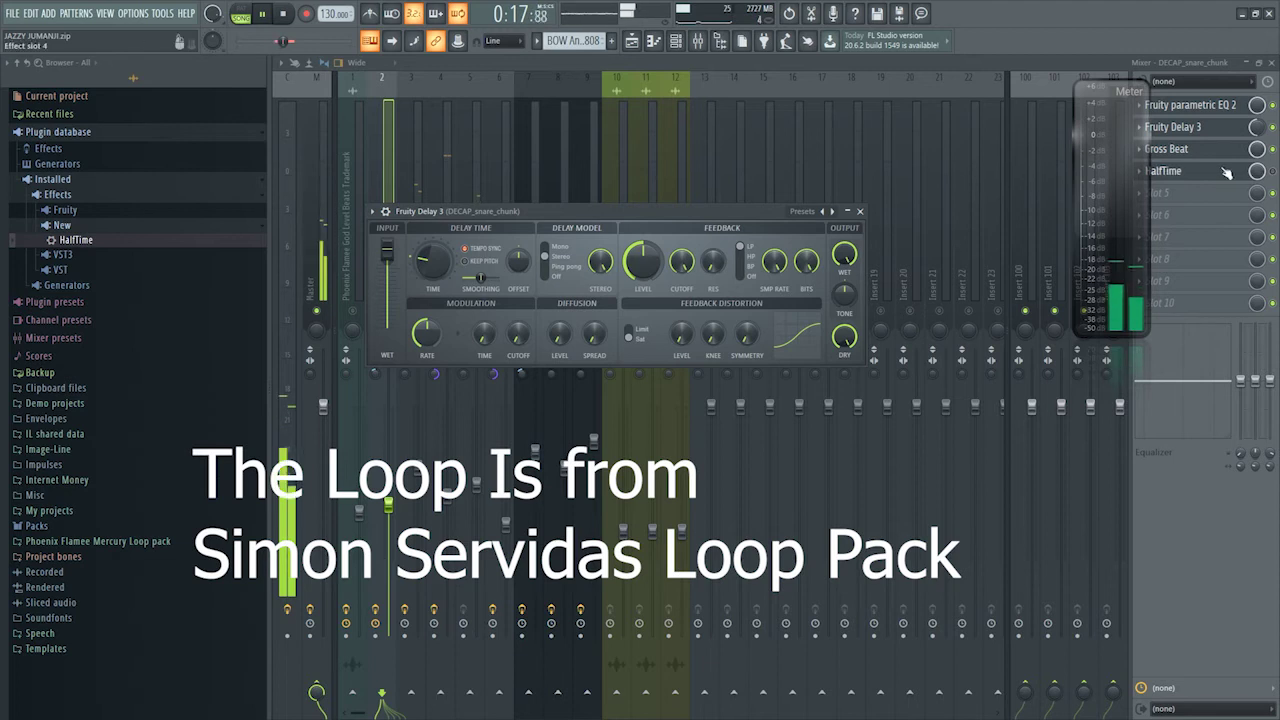
left_click(566, 65)
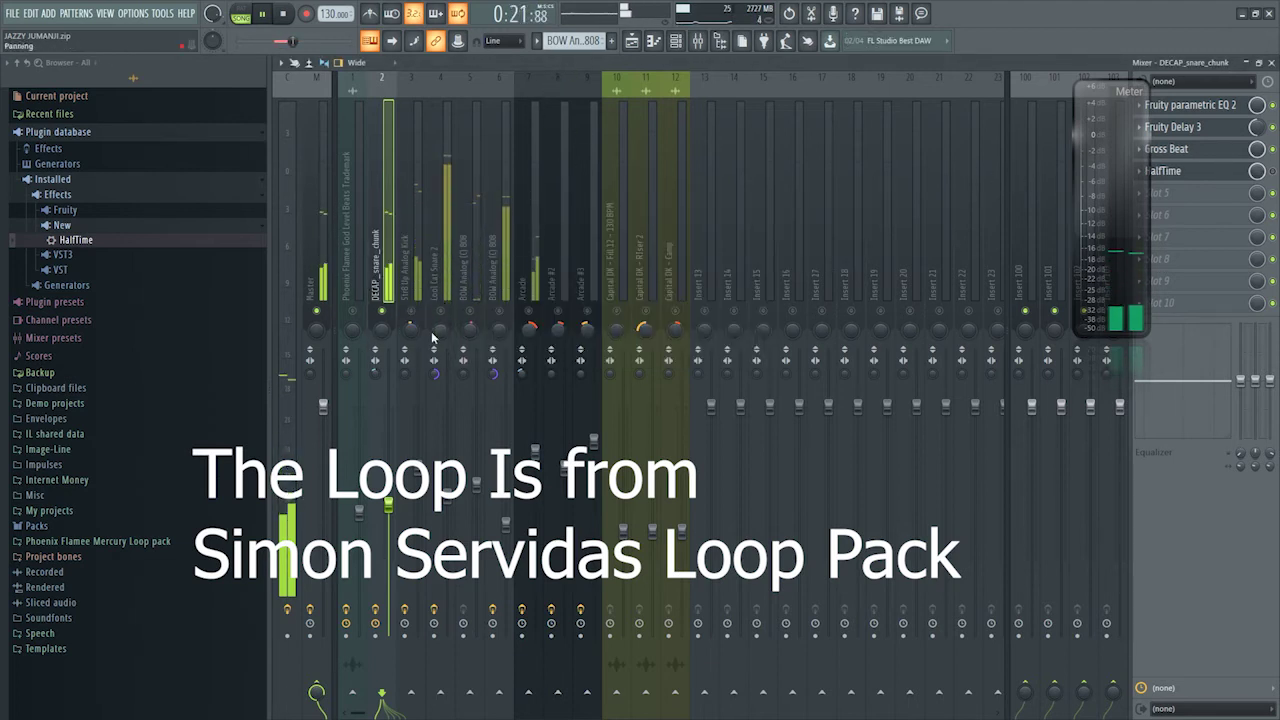
key("space")
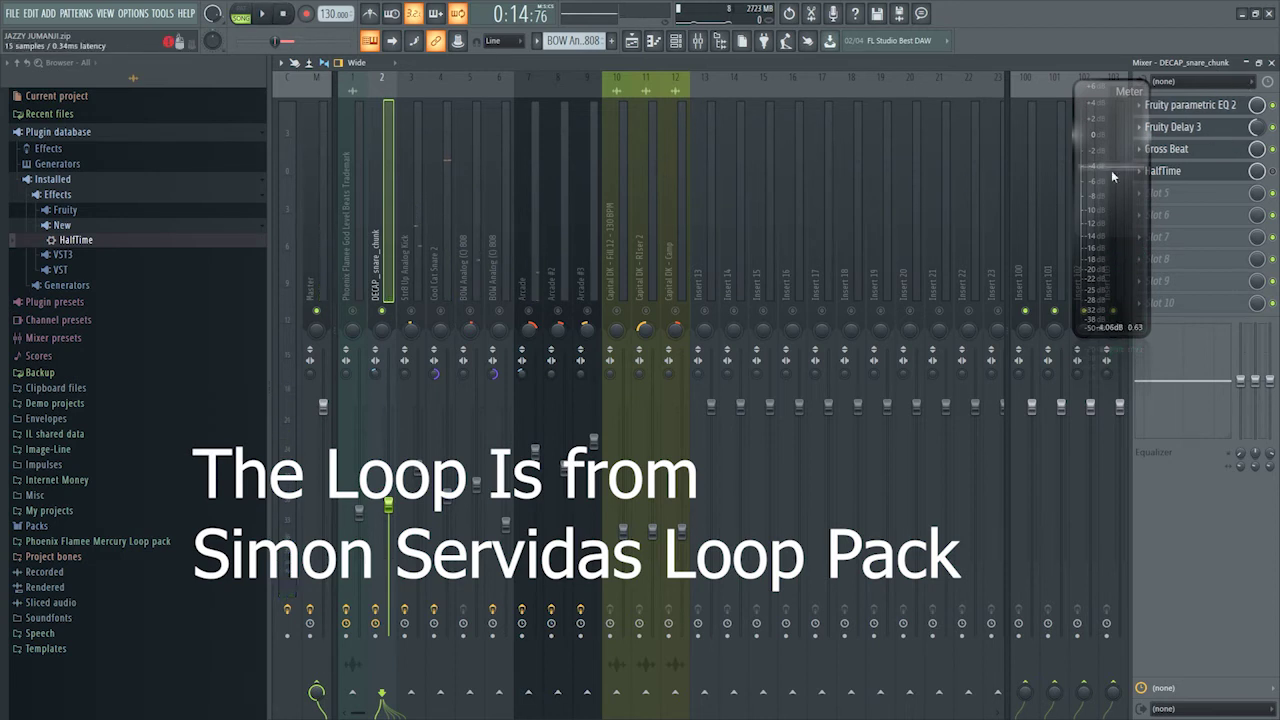
- Unmute the Str8 Up Analog Kick mixer track, select it, and open its Fruity Delay 3 effect
left_click(412, 312)
left_click(408, 276)
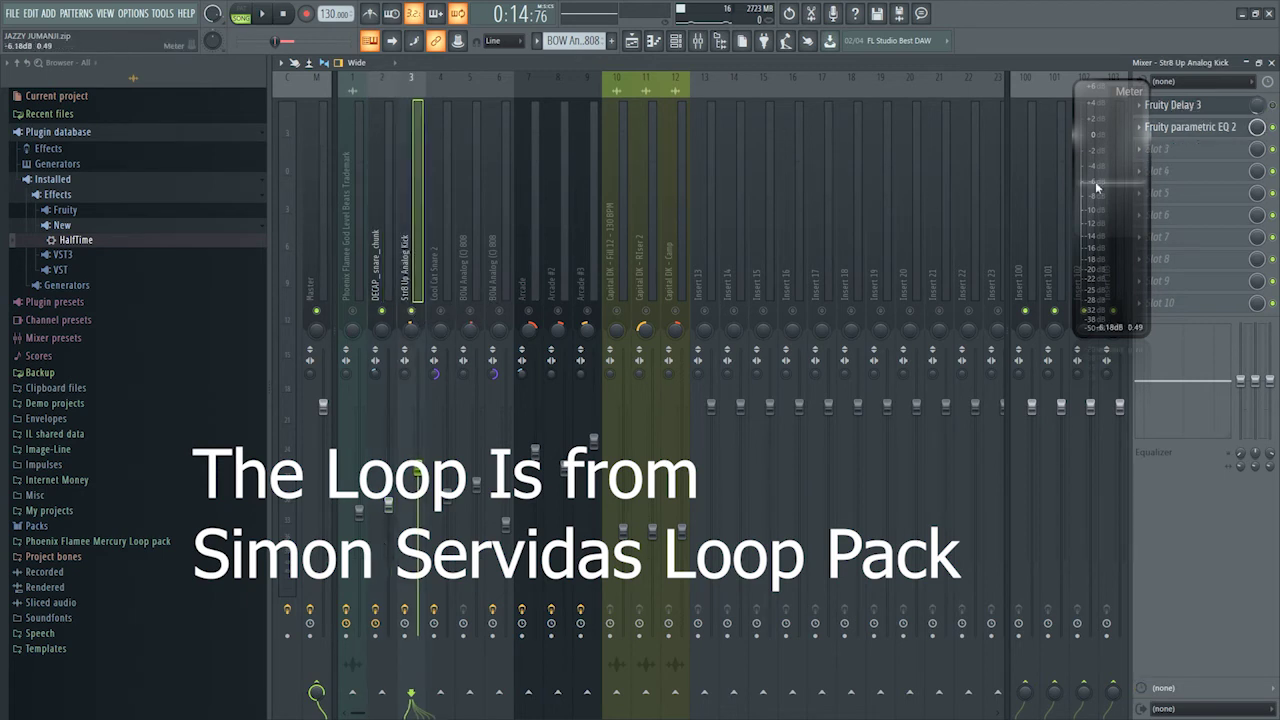
left_click(1212, 107)
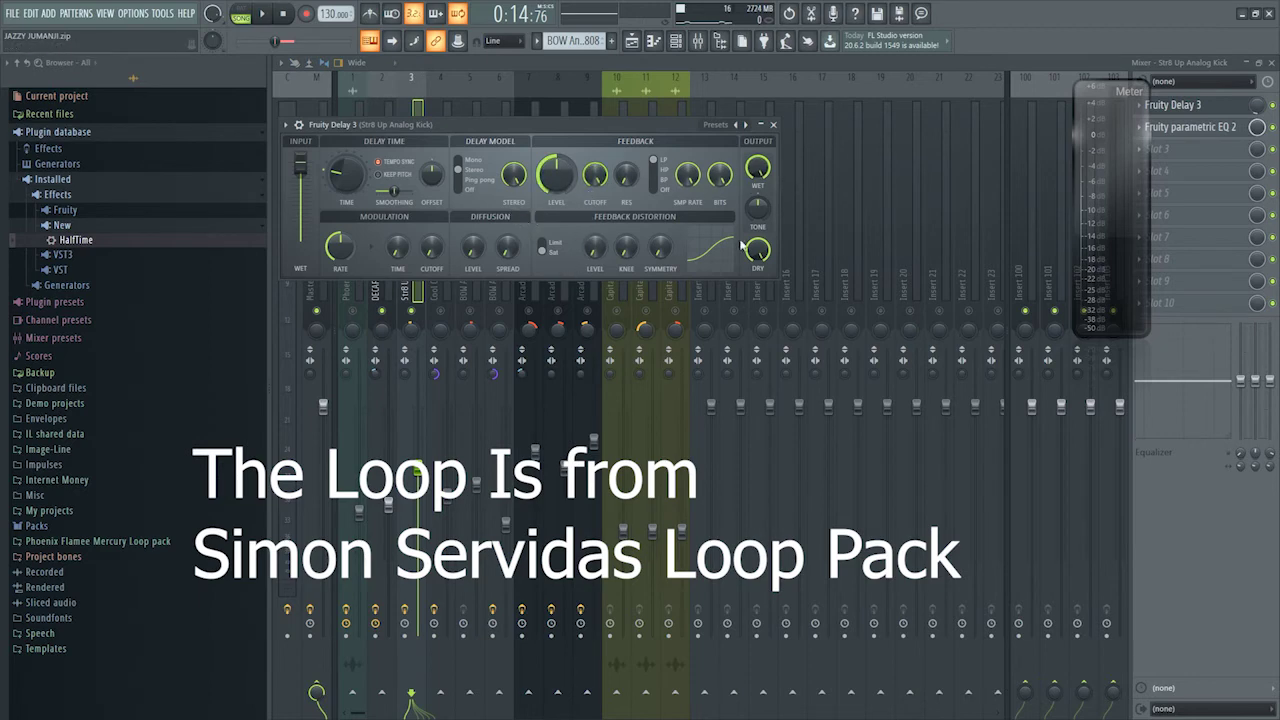
- Solo Track 2 with the DECAP_snare_chunk clips in the playlist and play it from bar 5
left_click(632, 41)
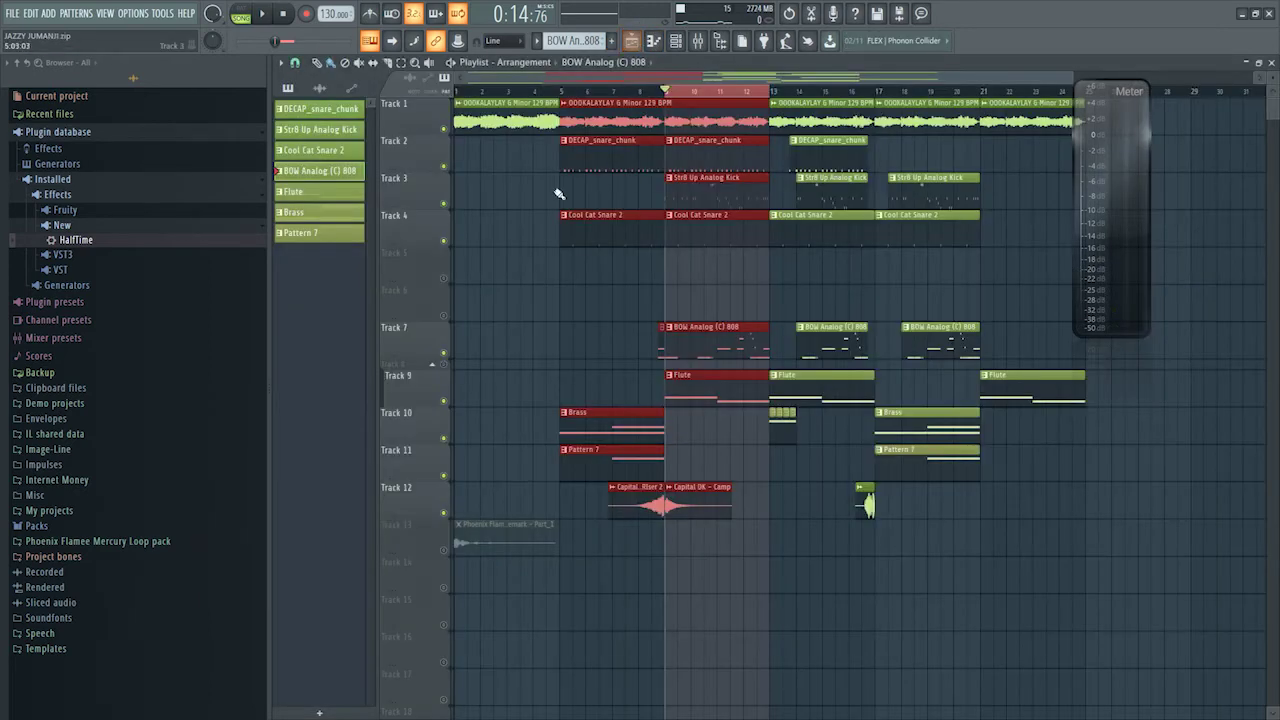
left_click(562, 92)
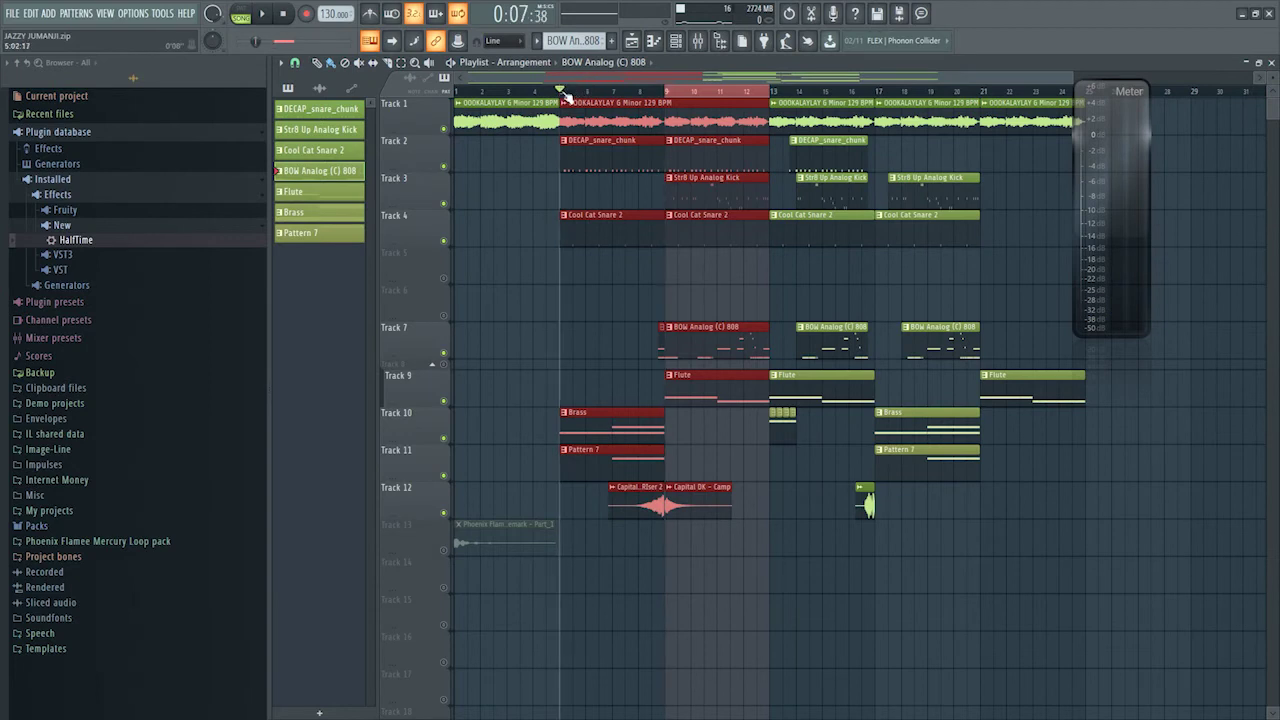
right_click(443, 167)
key("space")
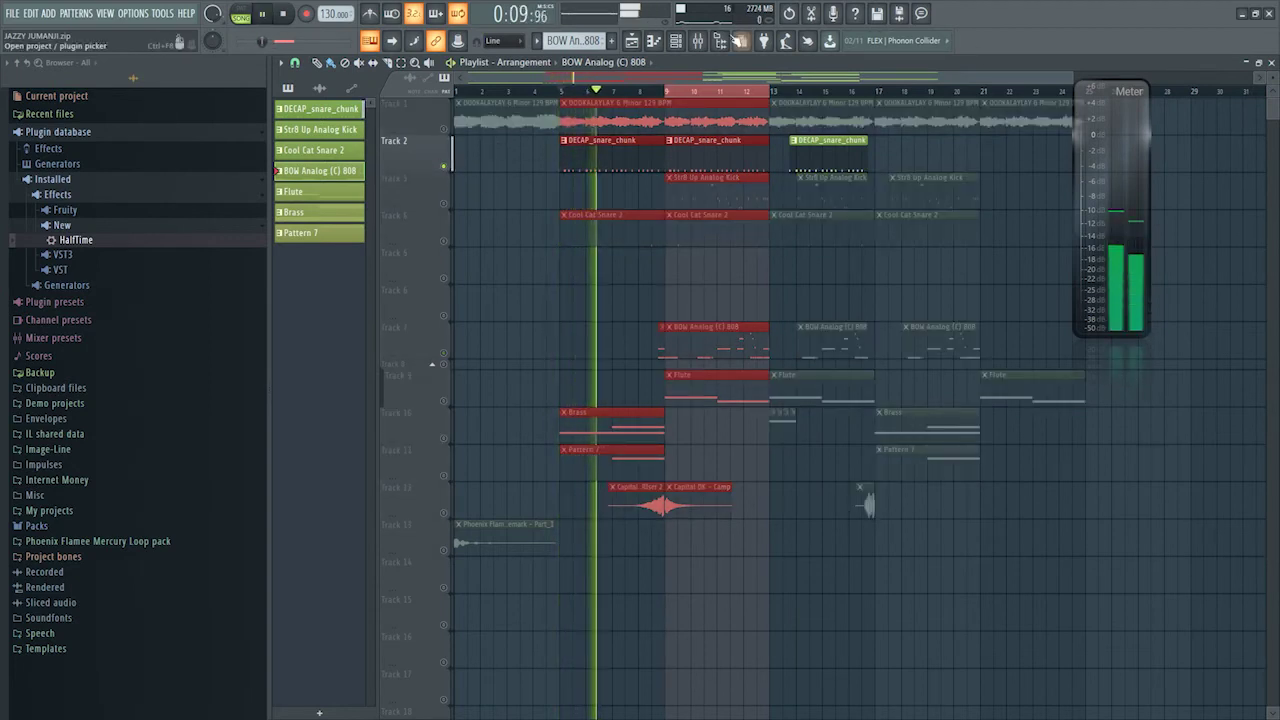
- Audition the mix, setting Fruity Delay 3's mix level to about 4% on Str8 Up Analog Kick and about 16% on DECAP_snare_chunk
key("F9")
key("space")
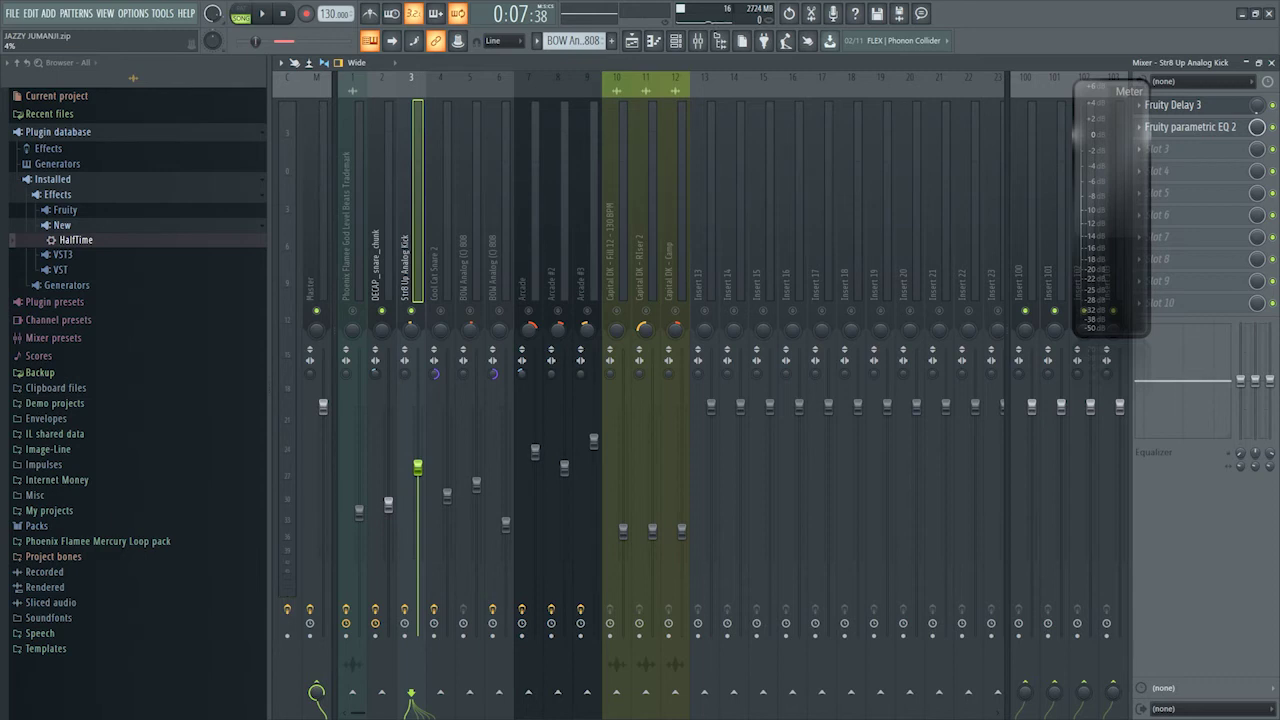
key("space")
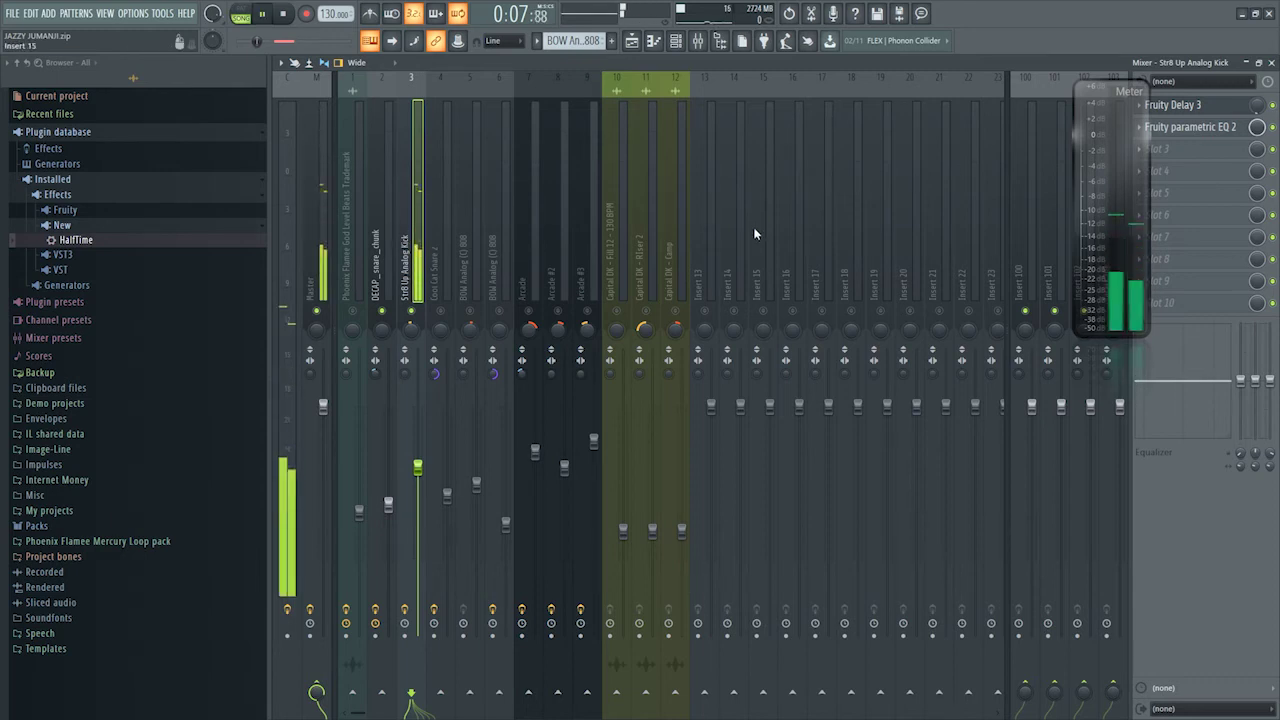
left_click(379, 220)
key("space")
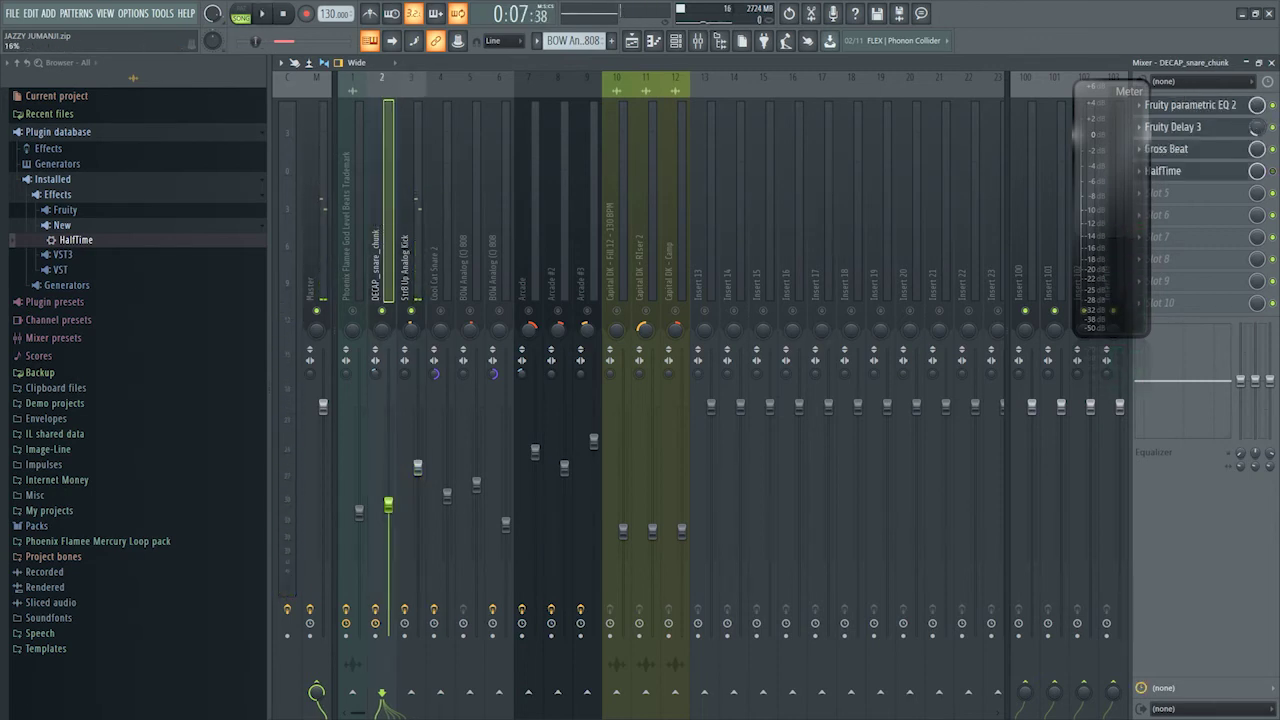
key("space")
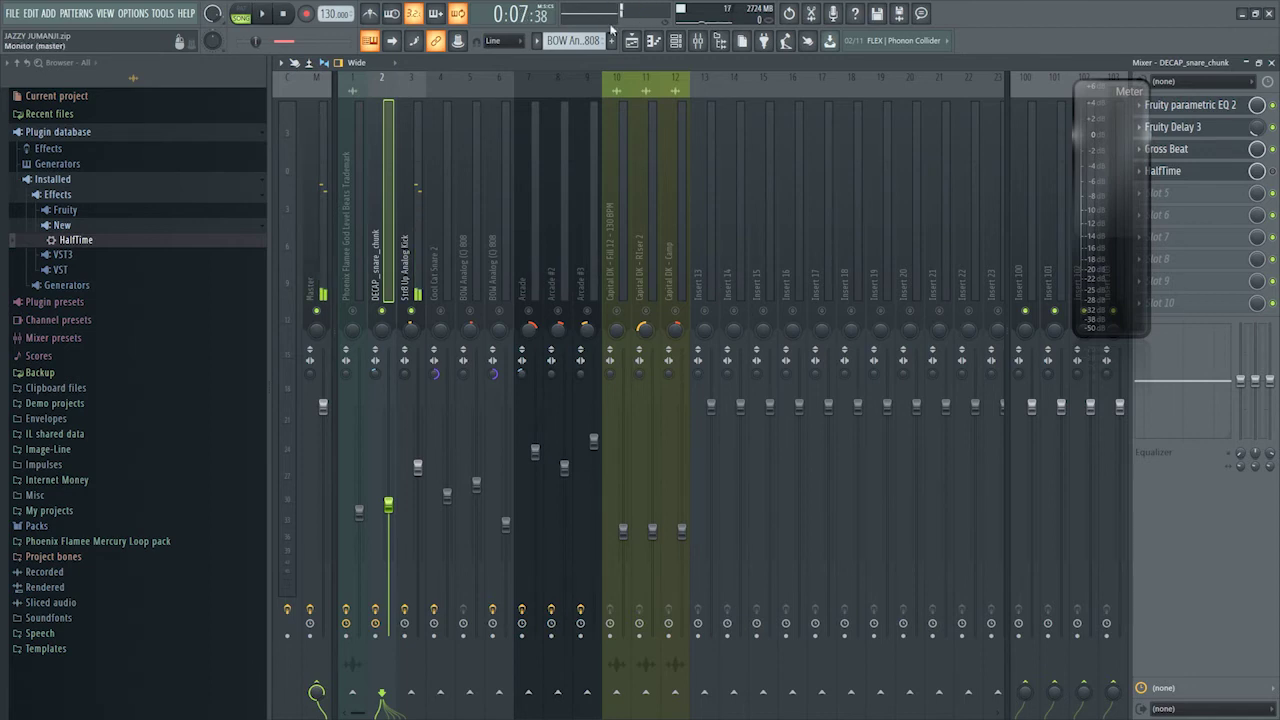
- Unmute Track 1 in the playlist and play the melody loop together with the DECAP_snare_chunk clips
left_click(631, 40)
left_click(443, 129)
key("space")
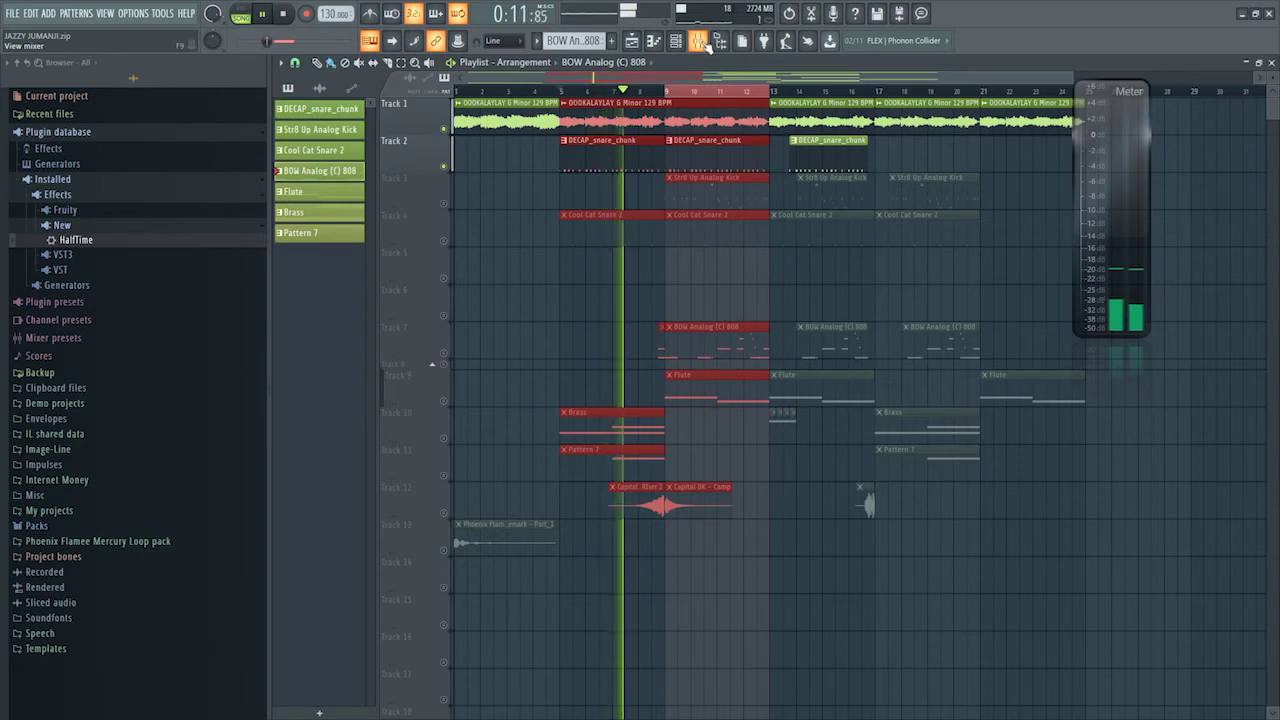
- Solo Track 3 in the playlist, stop playback, and open the bar 9 Str8 Up Analog Kick clip in the piano roll
right_click(443, 204)
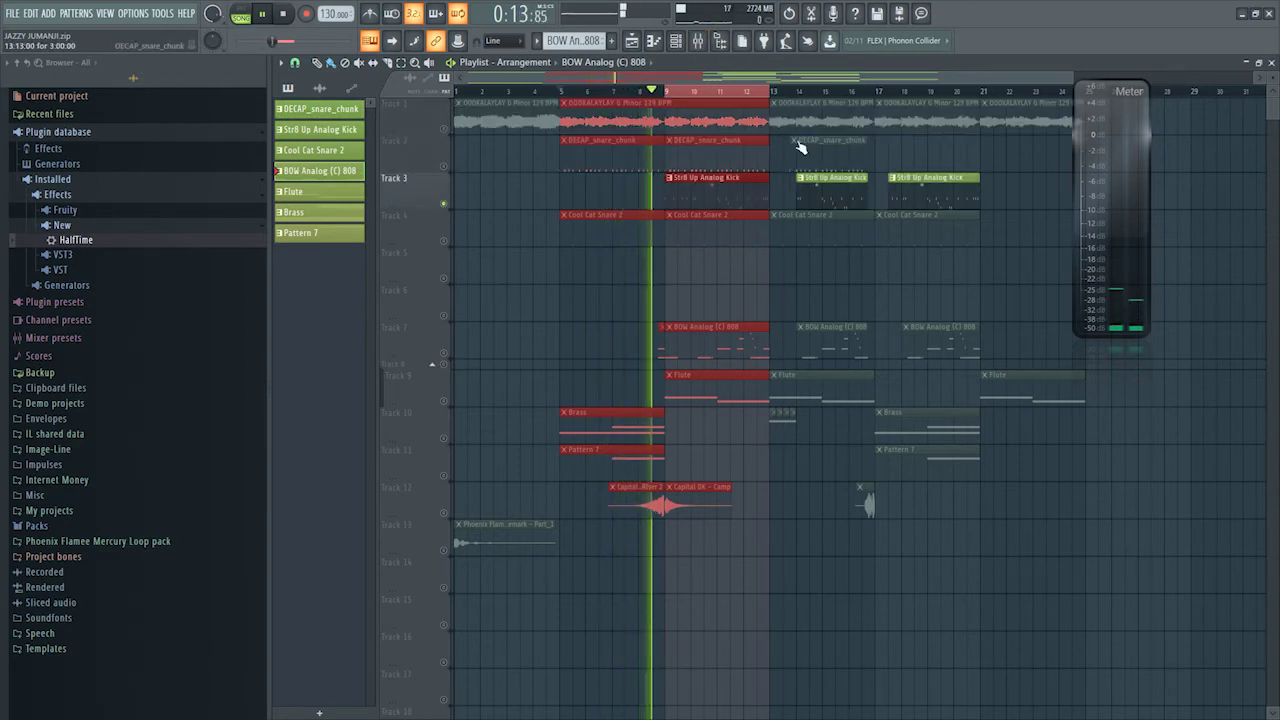
key("space")
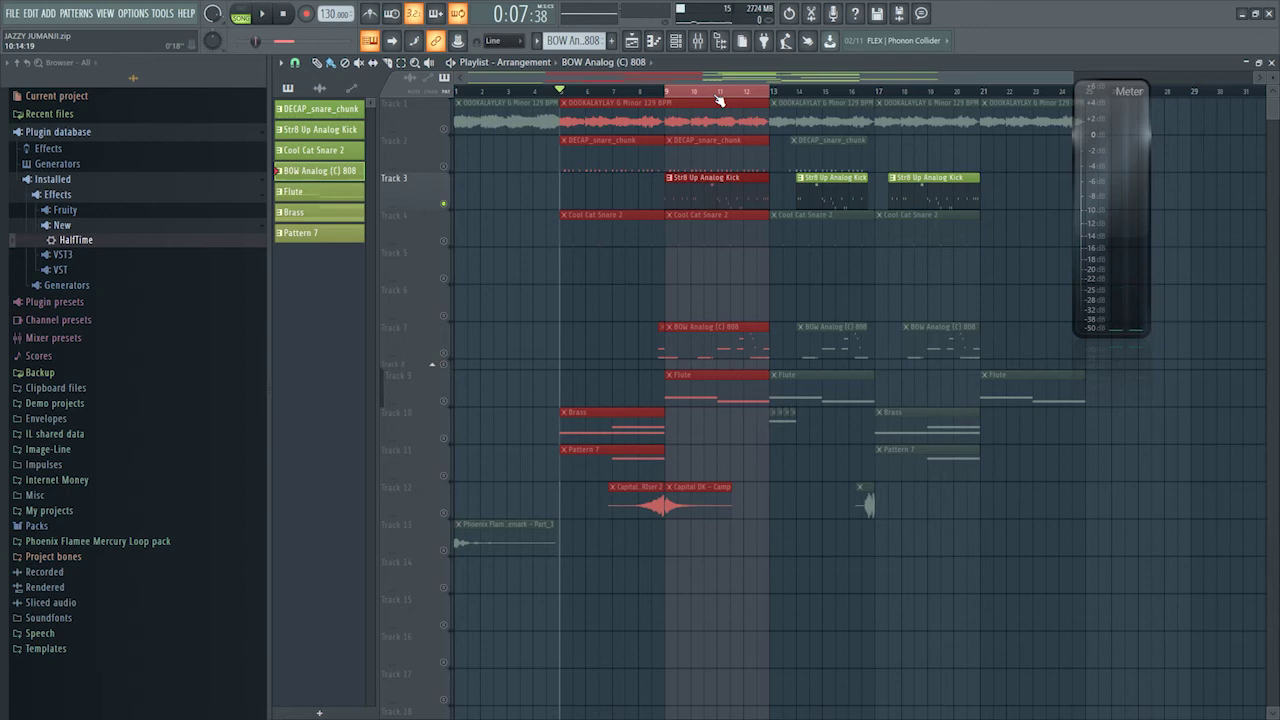
double_click(722, 190)
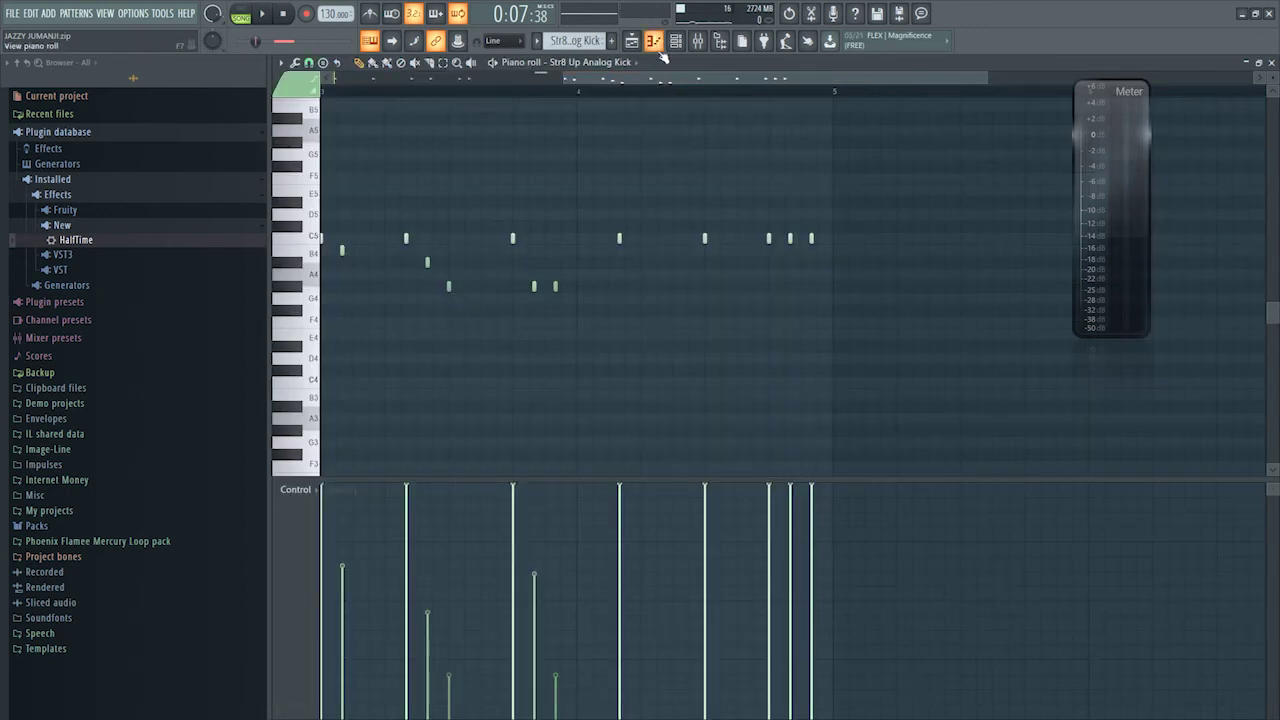
- Review the Str8 Up Analog Kick channel's sample and miscellaneous settings, and close the channel window
key("F6")
left_click(420, 244)
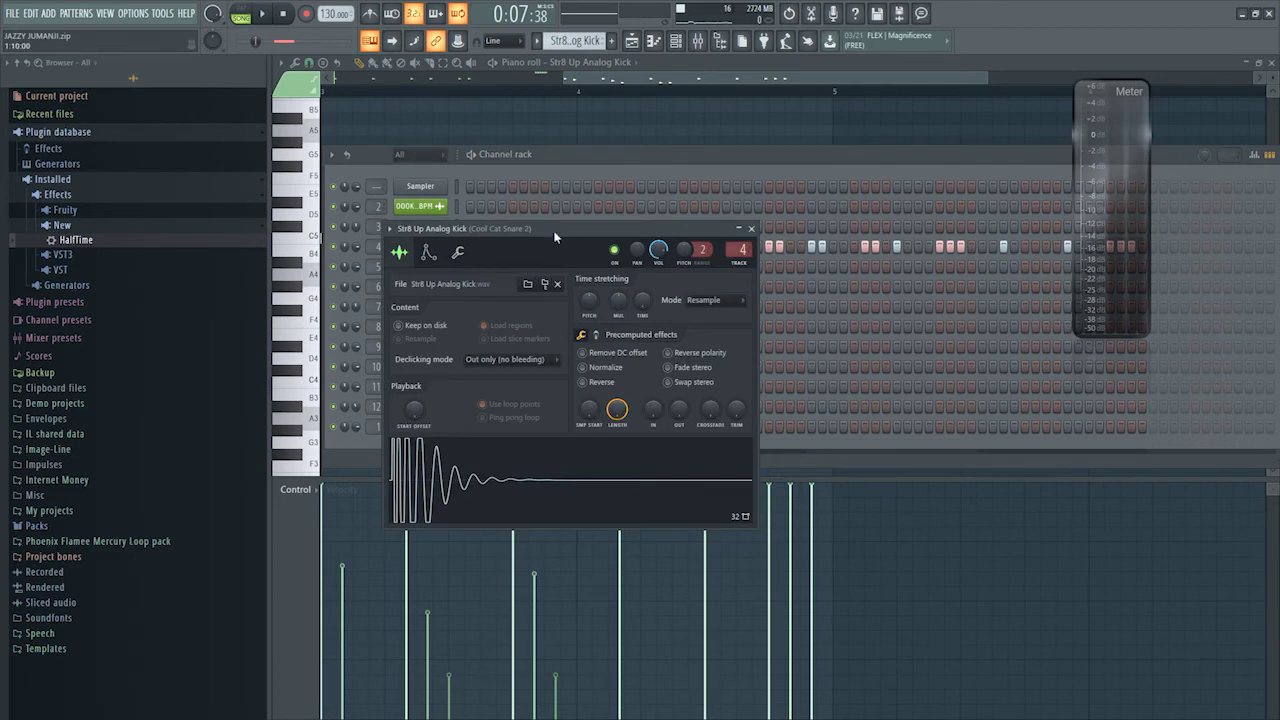
left_click(460, 253)
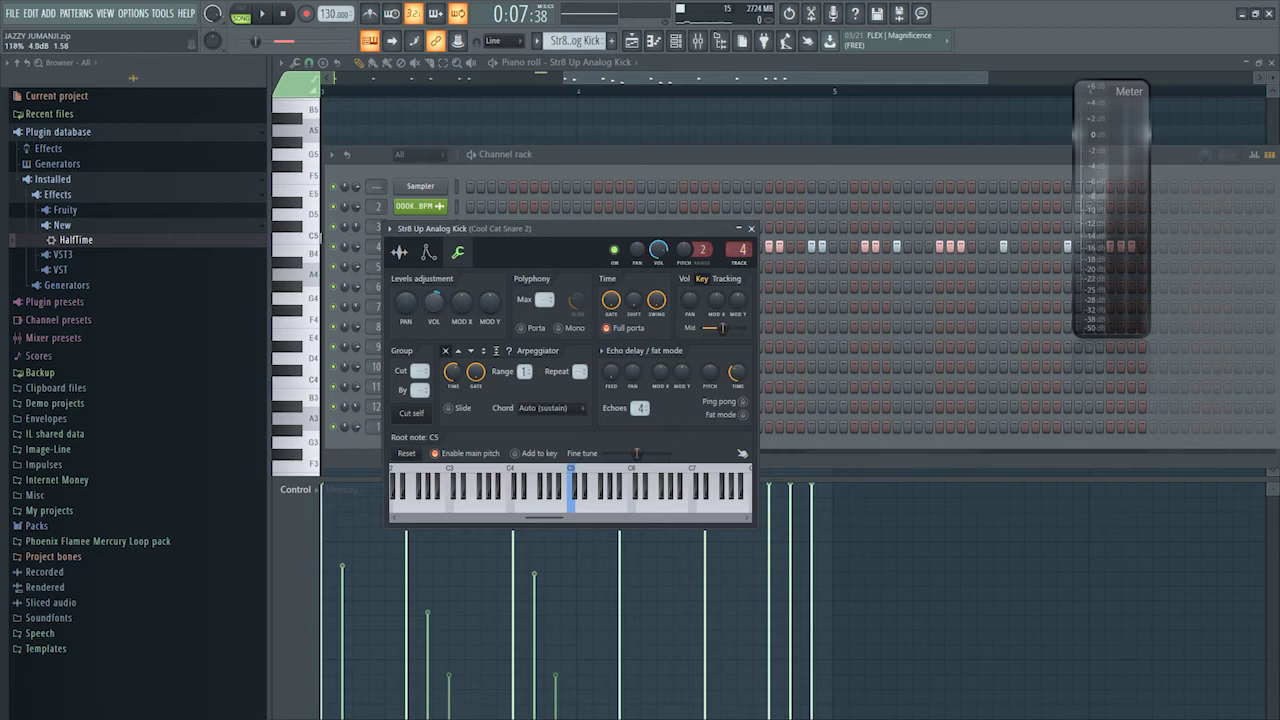
left_click(751, 229)
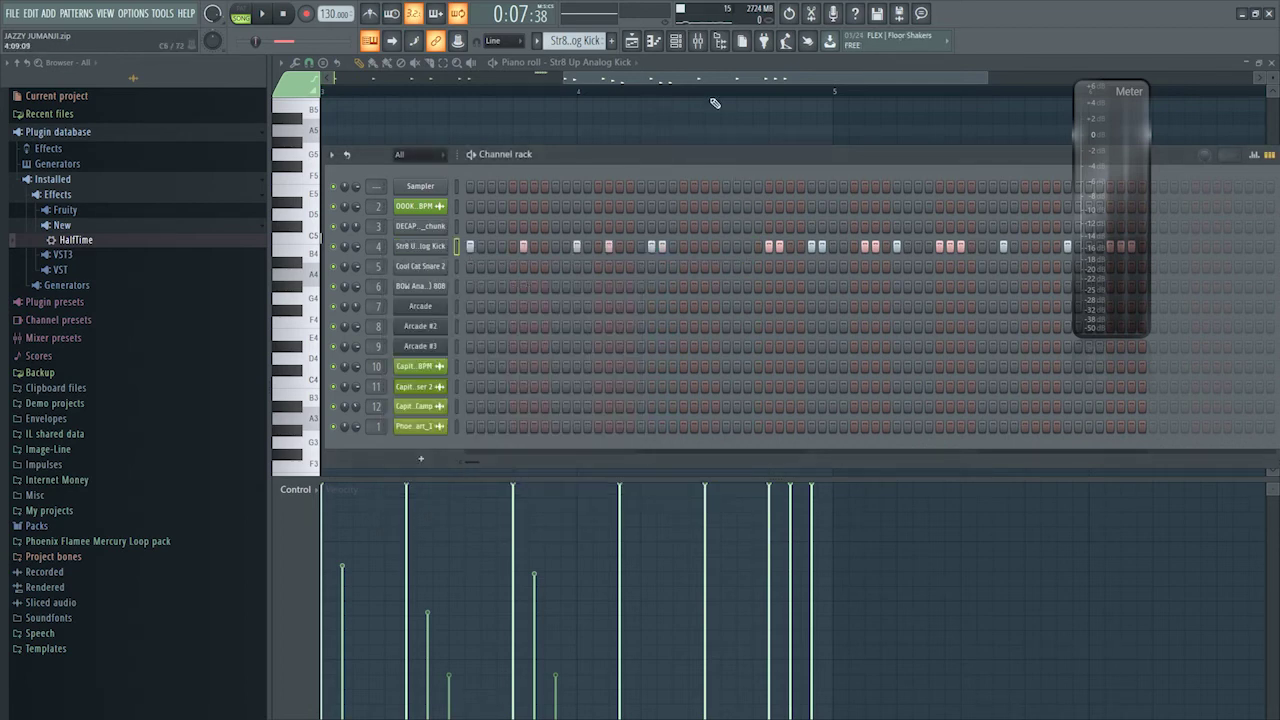
- Unmute the Cool Cat Snare 2 mixer track and load Fruity Soft Clipper into its second effect slot
left_click(699, 42)
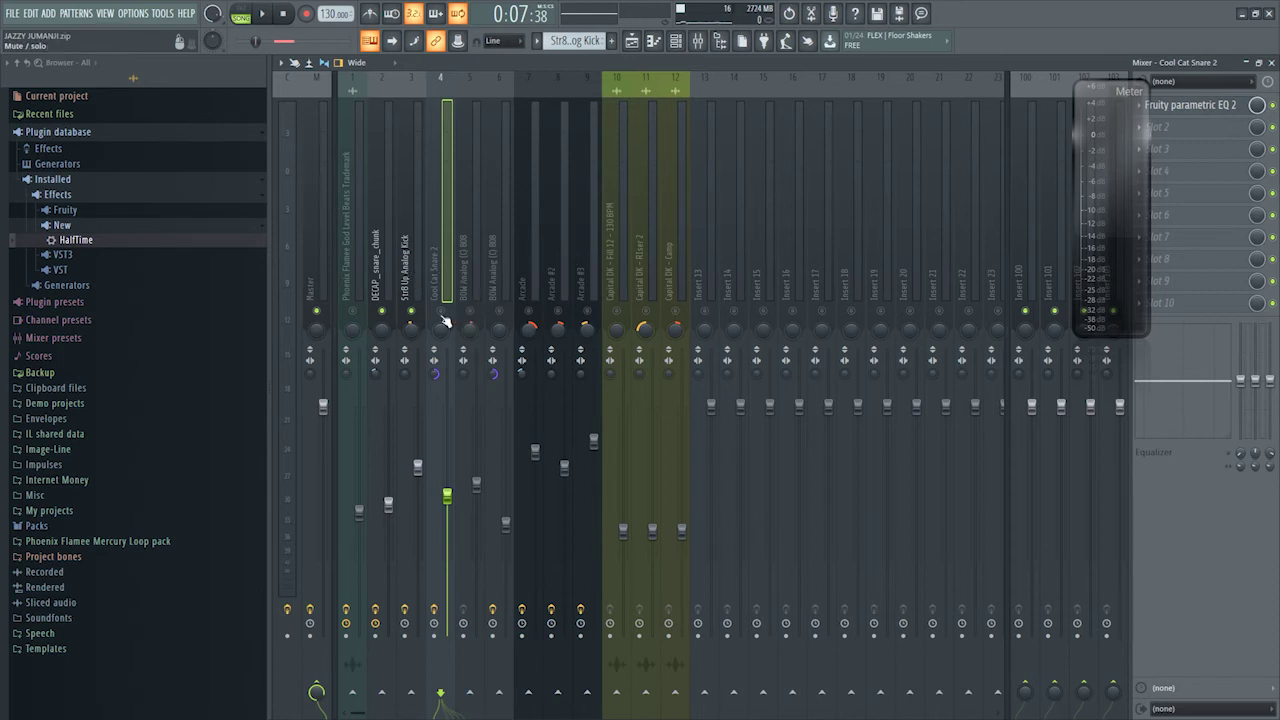
left_click(1190, 127)
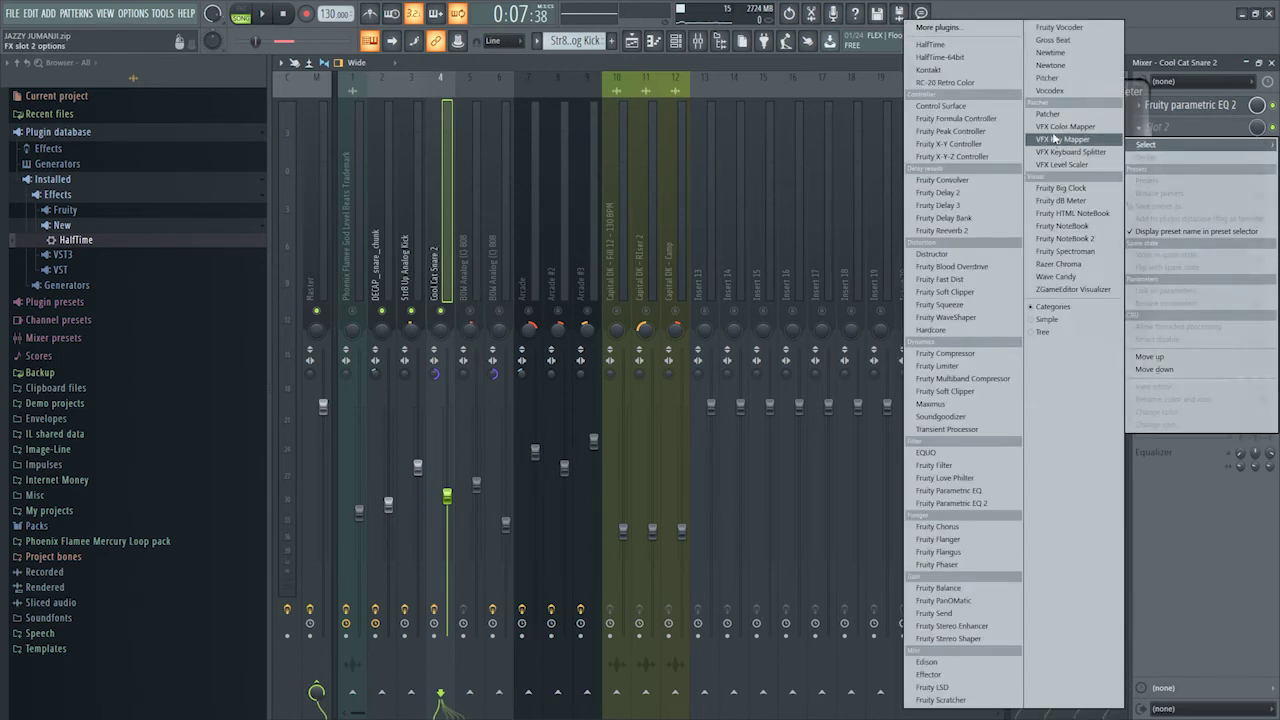
left_click(940, 391)
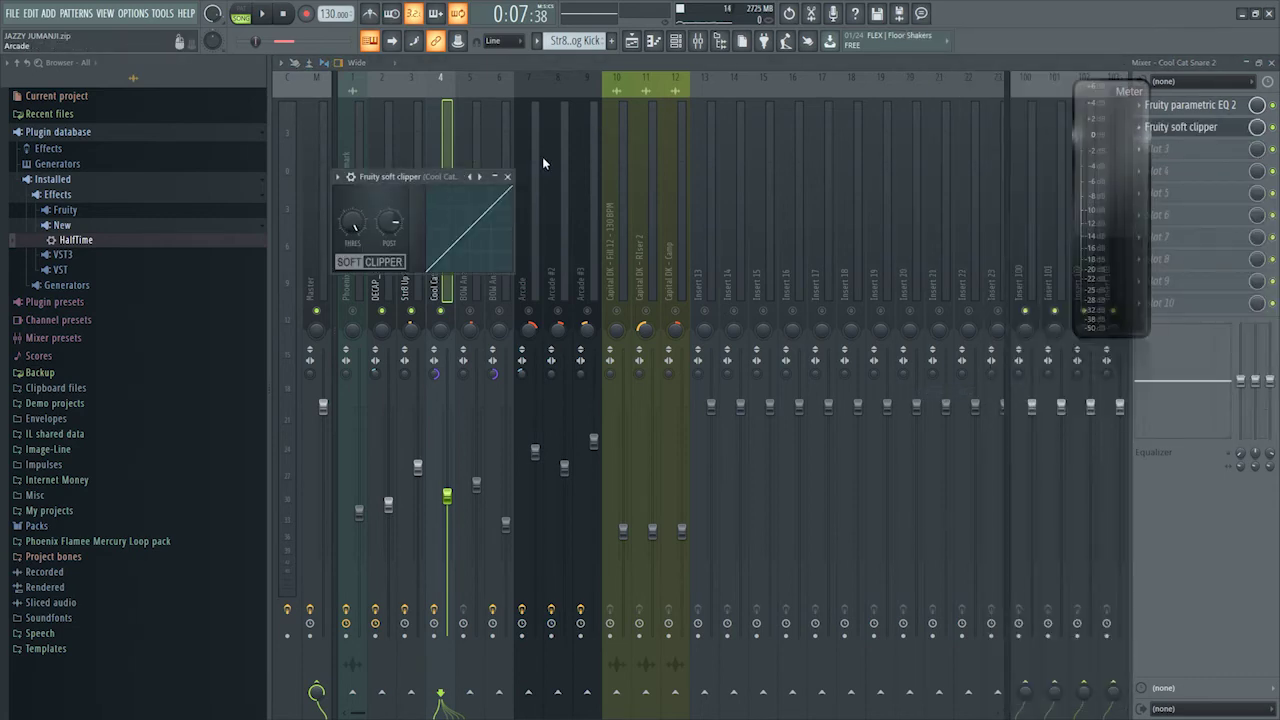
- Play the soloed Str8 Up Analog Kick clips from bar 9, check the levels in the mixer, and stop playback
left_click(632, 40)
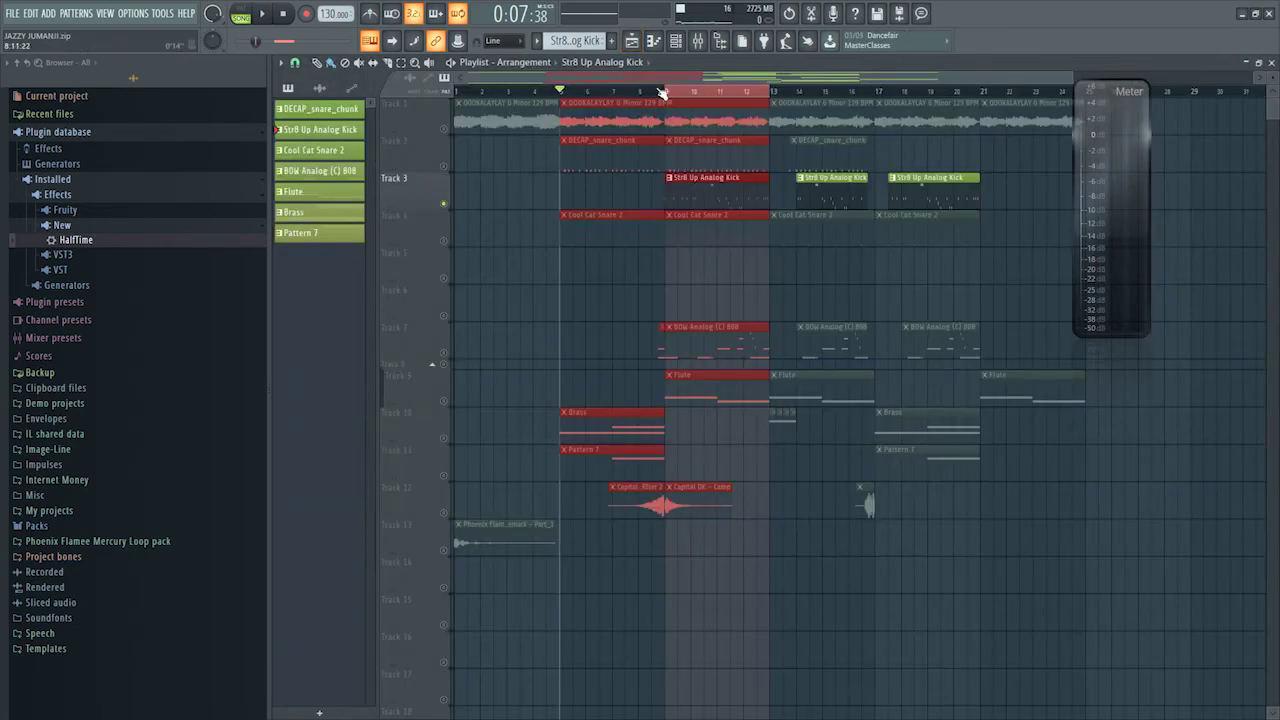
left_click(670, 95)
key("space")
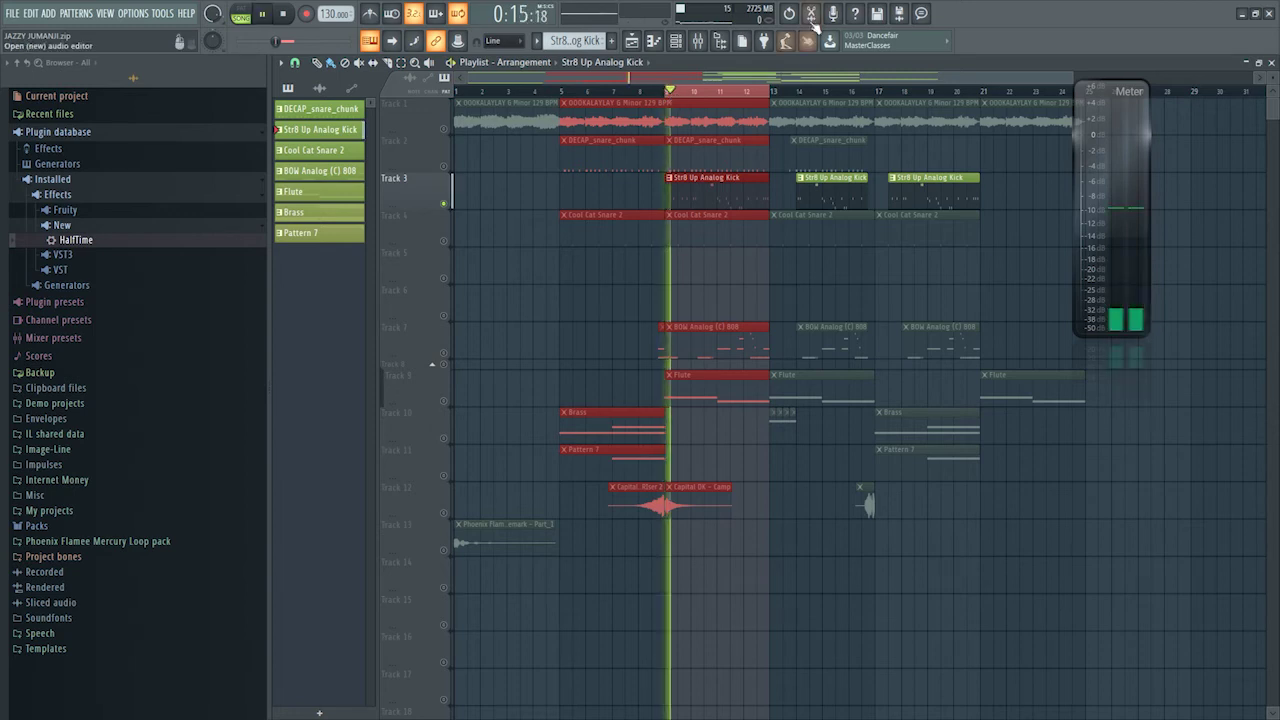
left_click(700, 40)
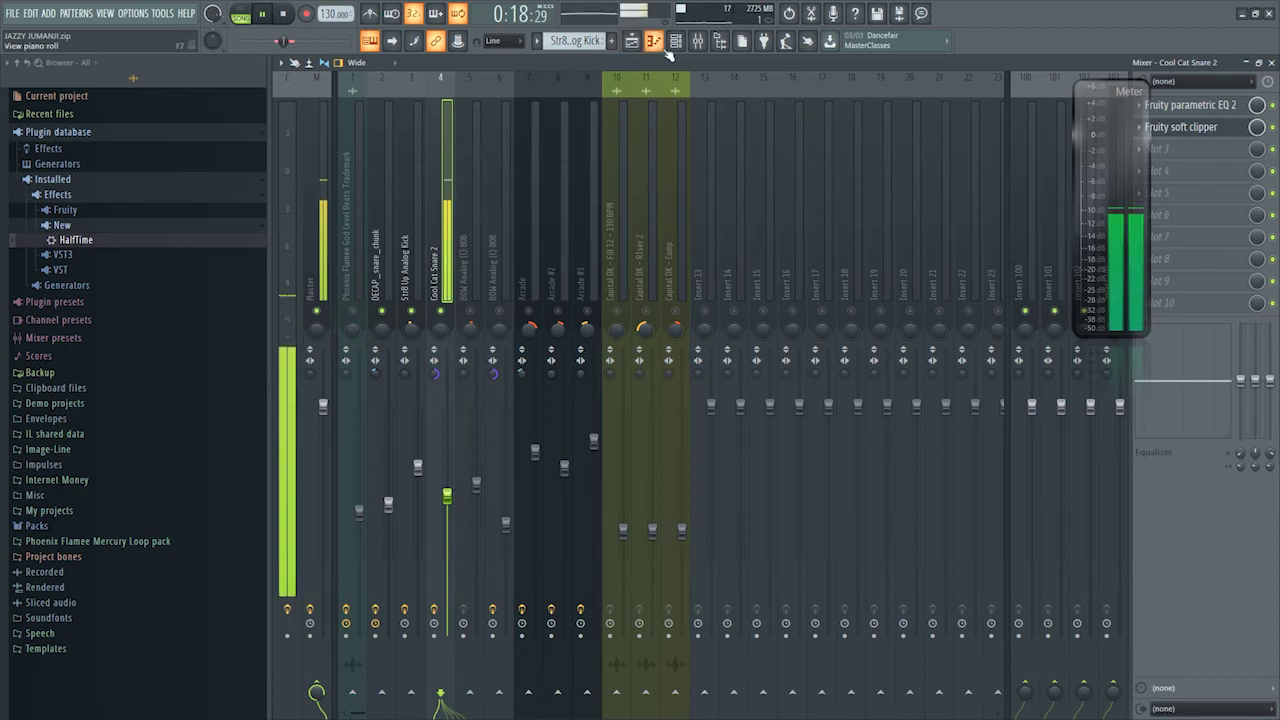
key("space")
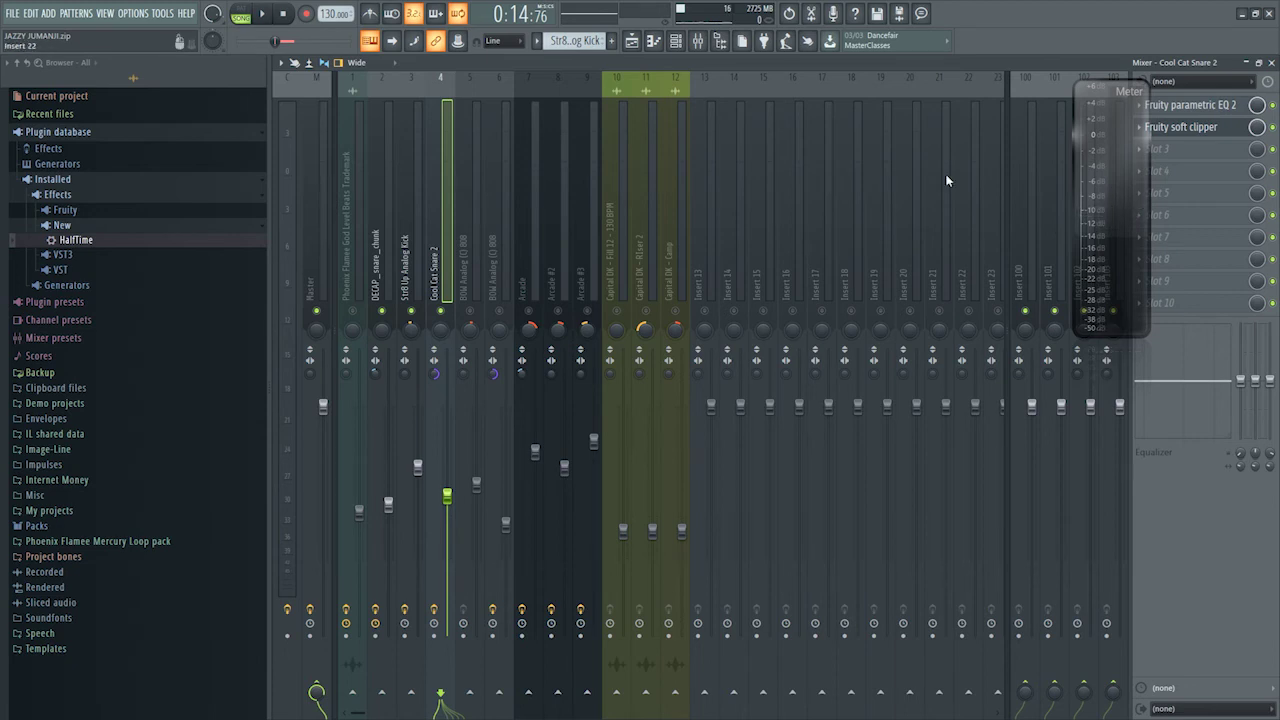
- Select the Master track, toggle solo on Cool Cat Snare 2 to reactivate all mixer tracks, and start and stop playback
left_click(315, 237)
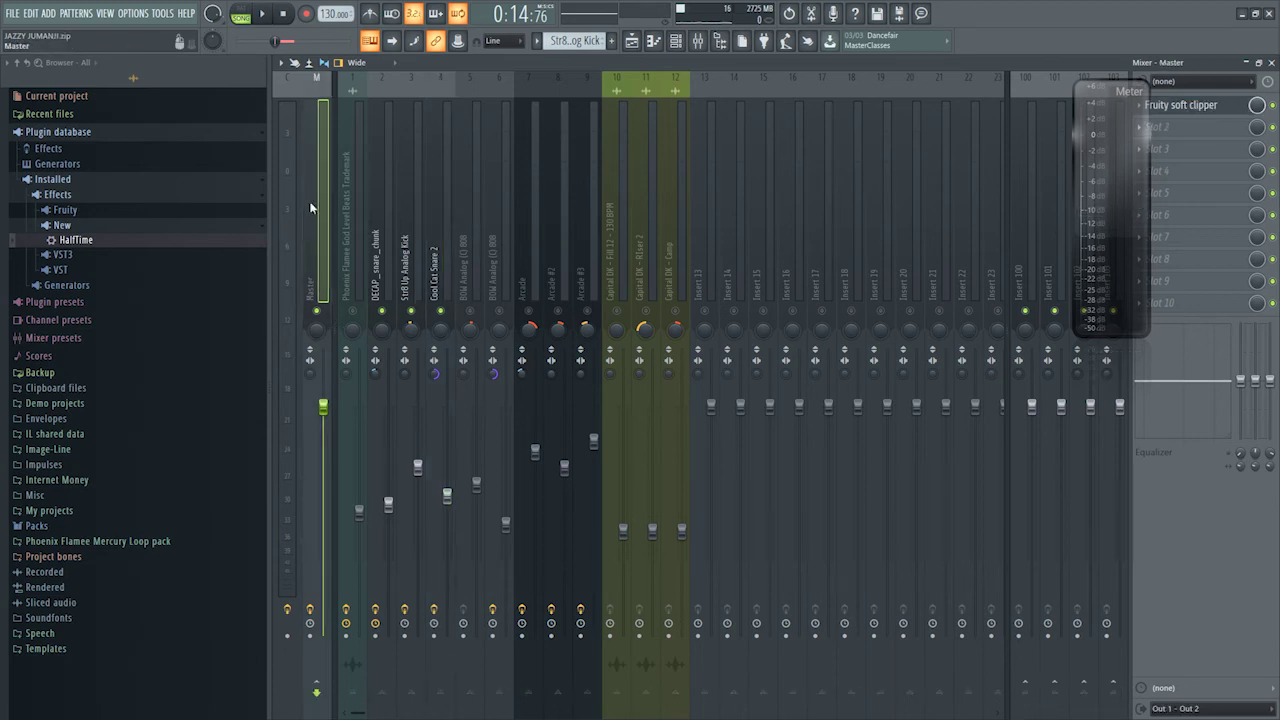
right_click(442, 311)
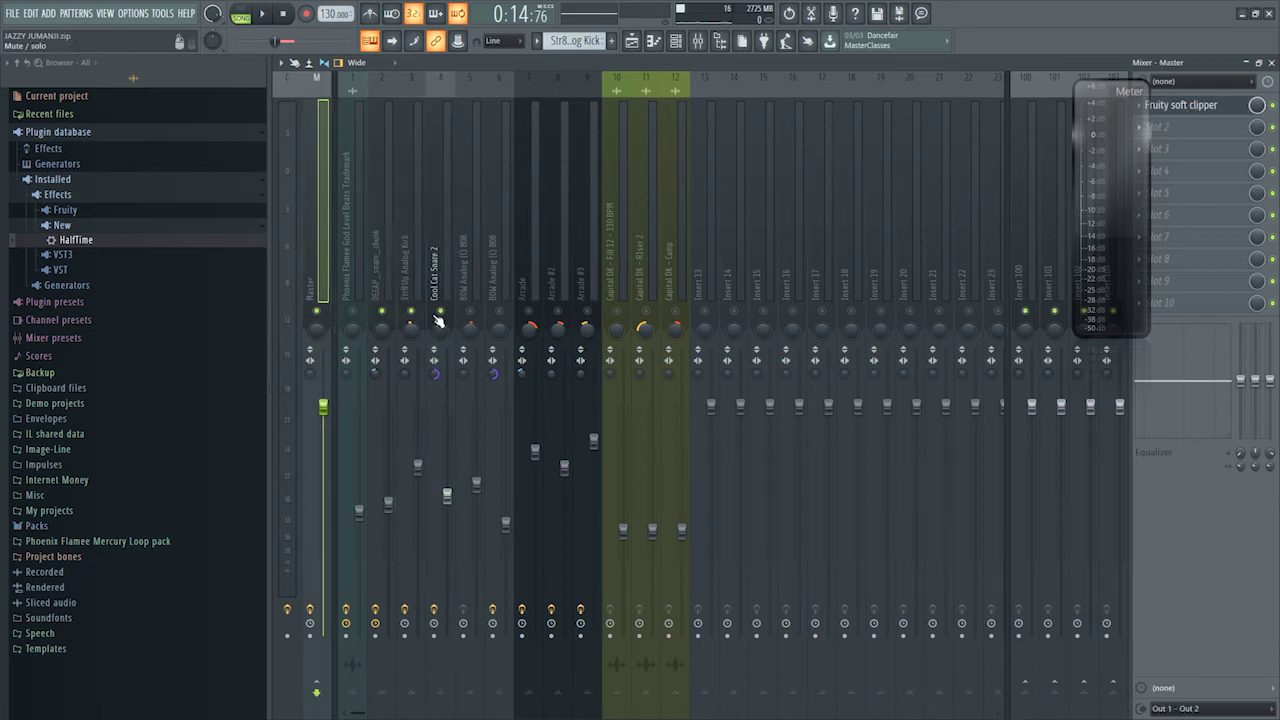
right_click(442, 311)
key("space")
key("space")
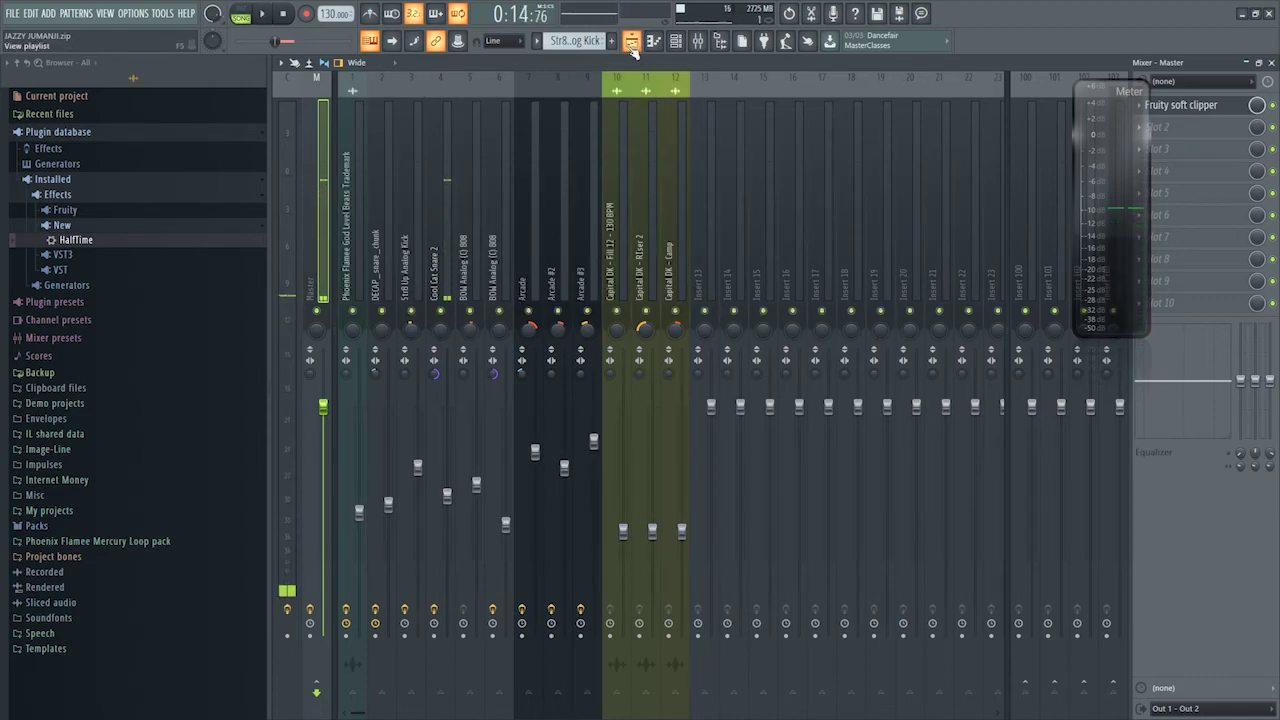
- Unsolo Track 3 in the playlist so every track is active, and play the full beat from bar 9
key("F5")
right_click(447, 205)
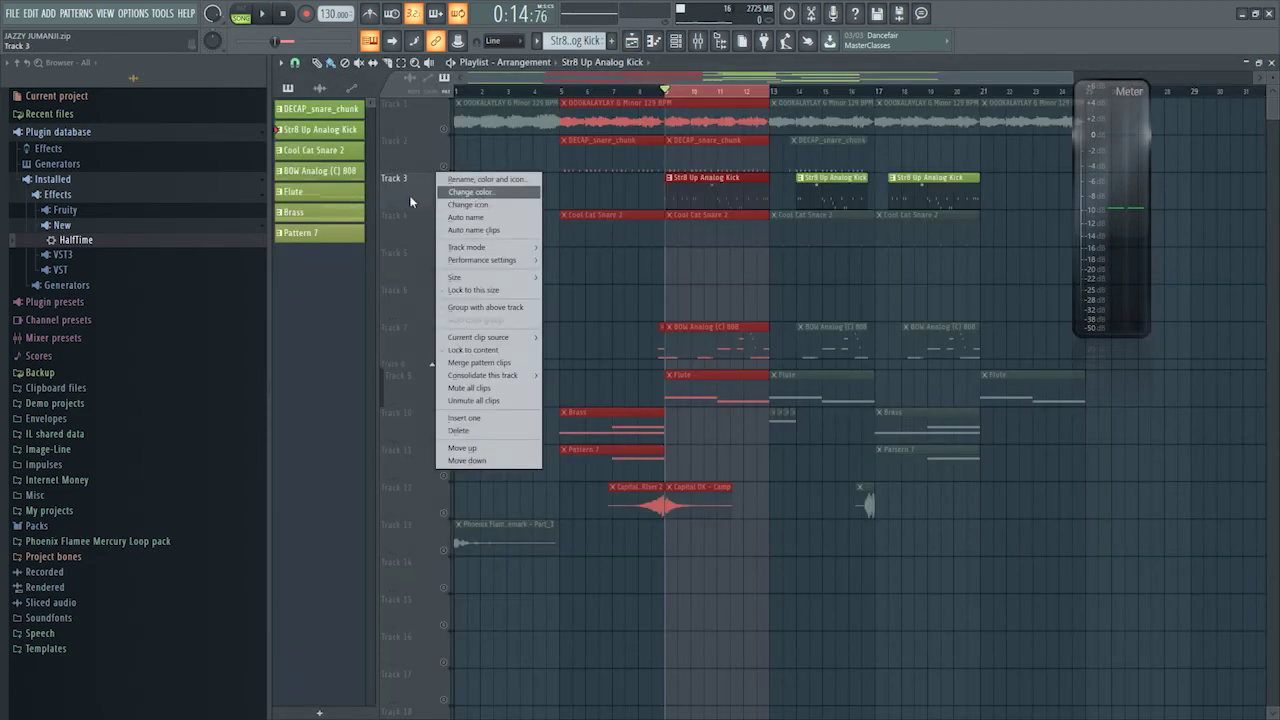
left_click(445, 197)
key("space")
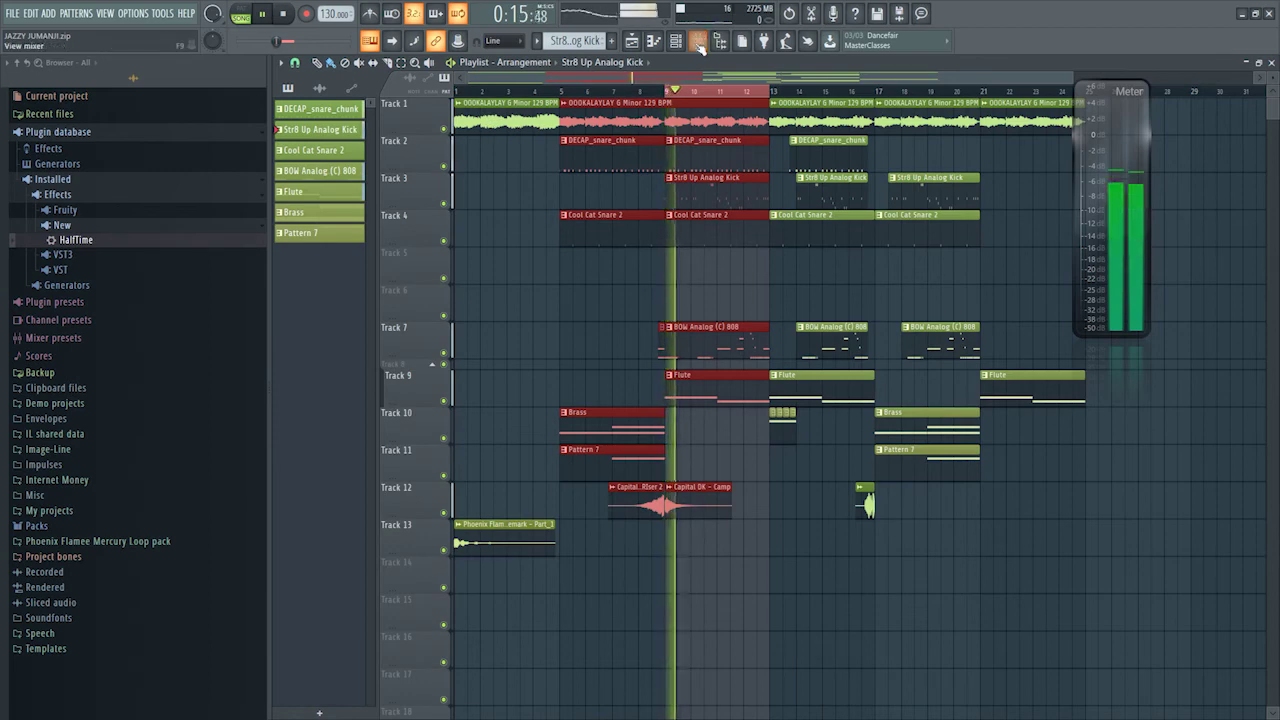
- Extend the playlist's playback selection from bar 9 to the end of the arrangement at bar 25, stop playback, and deselect the clips
key("F9")
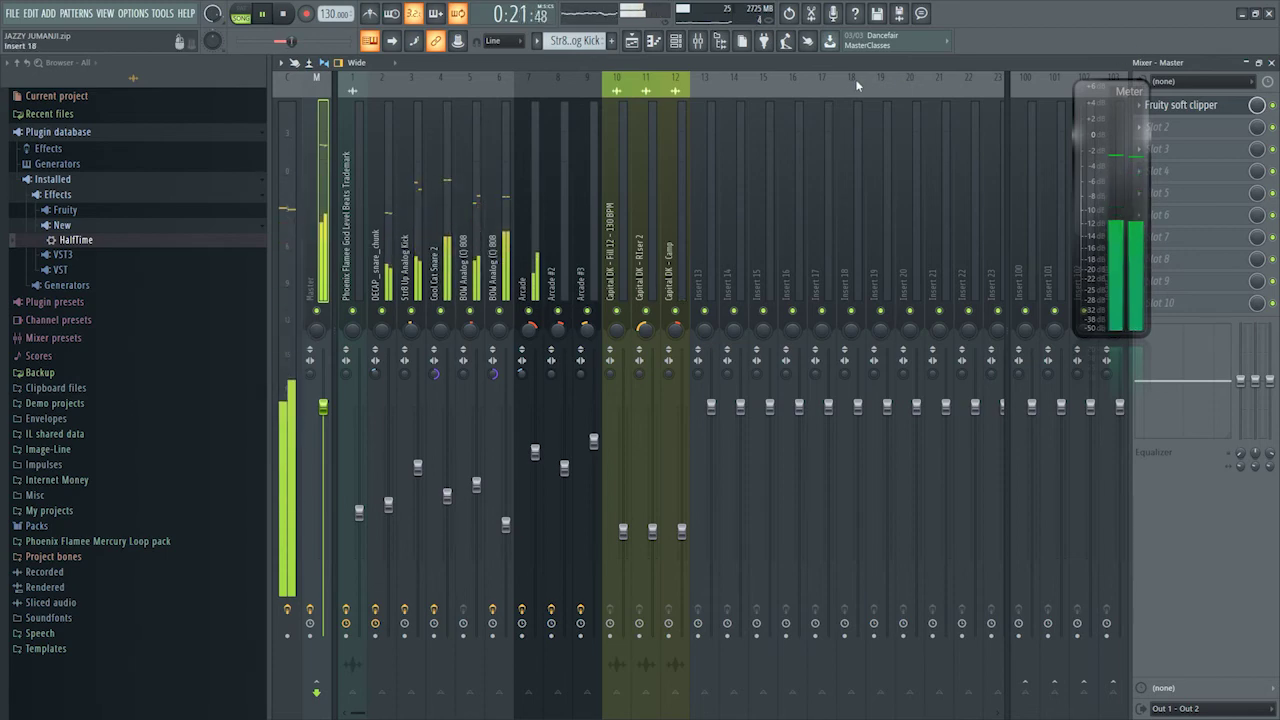
left_click(632, 41)
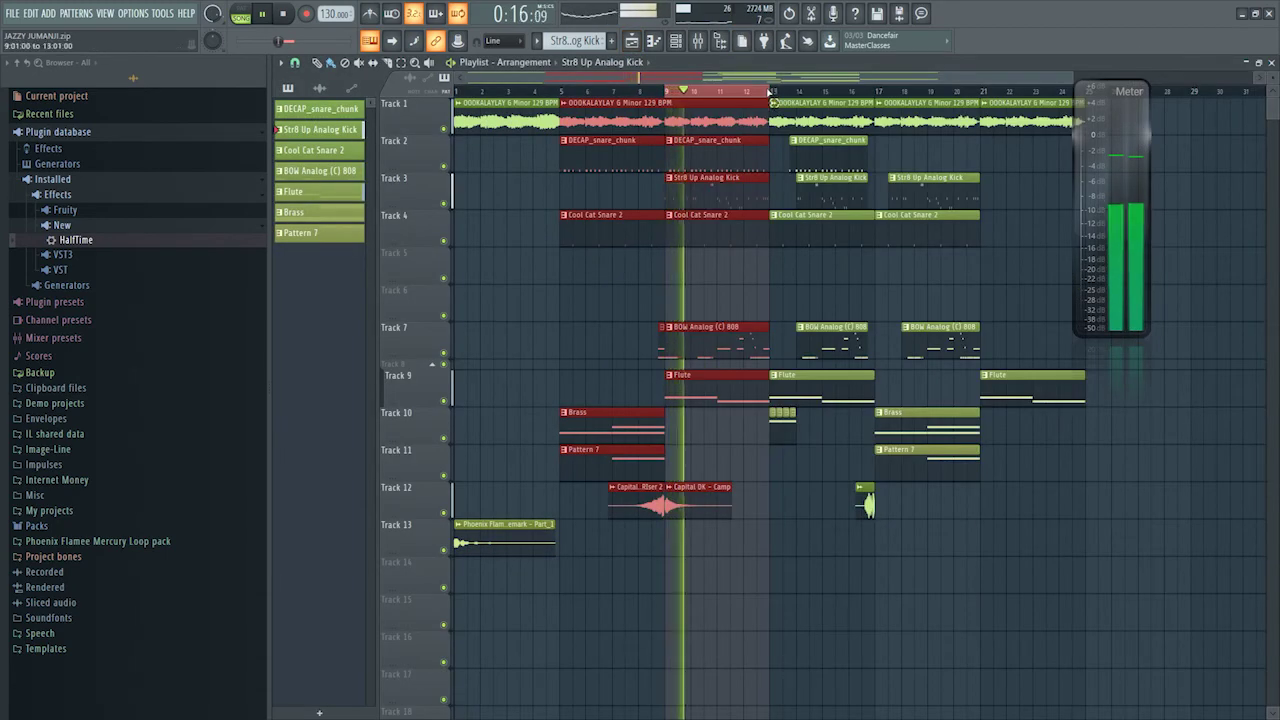
left_click_drag(769, 91, 1088, 98)
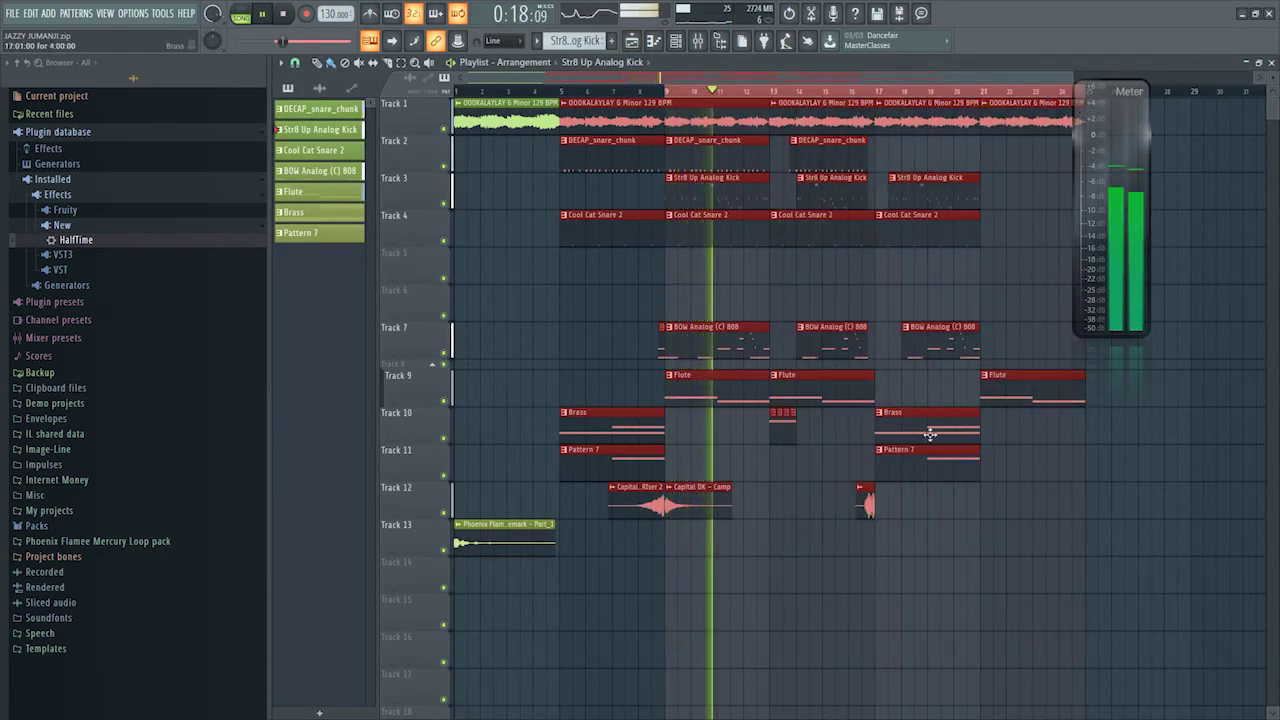
key("space")
left_click(903, 521, "ctrl")
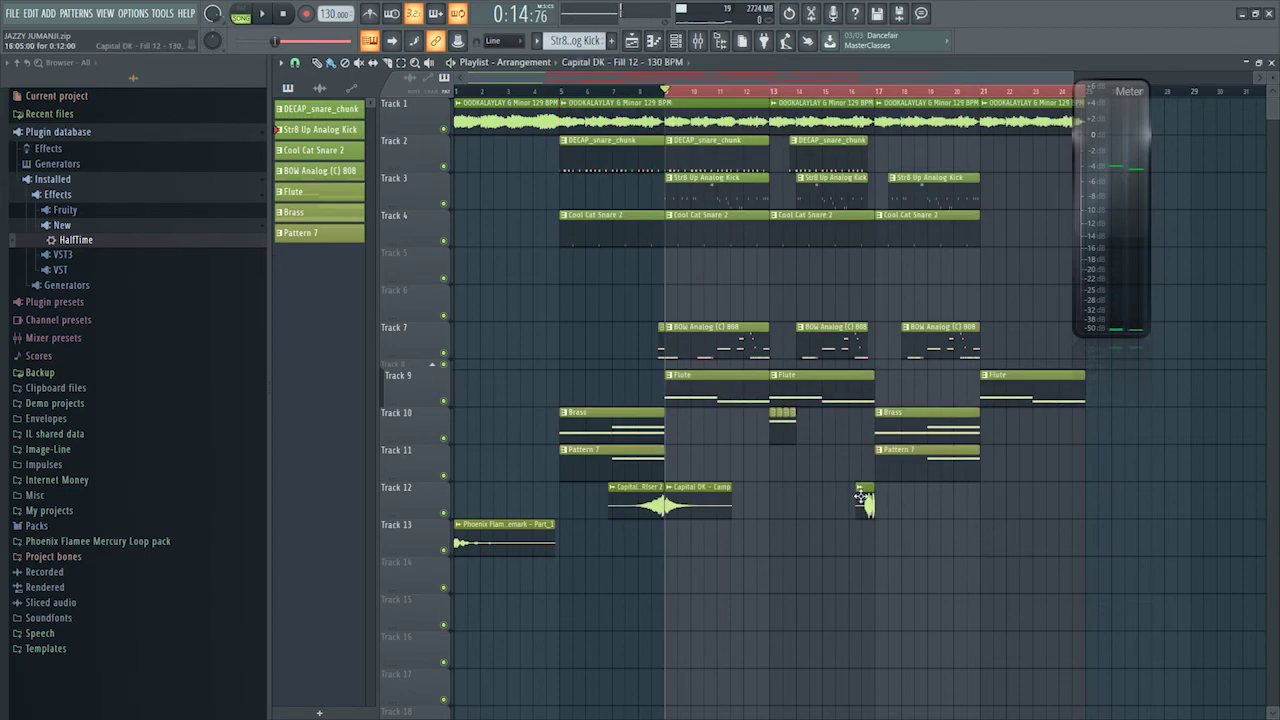
- Raise the Capital DK - Fill 12 mixer track's volume to 62% (-9.4 dB) and play the beat from bar 9 to check it
double_click(862, 497)
left_click(697, 40)
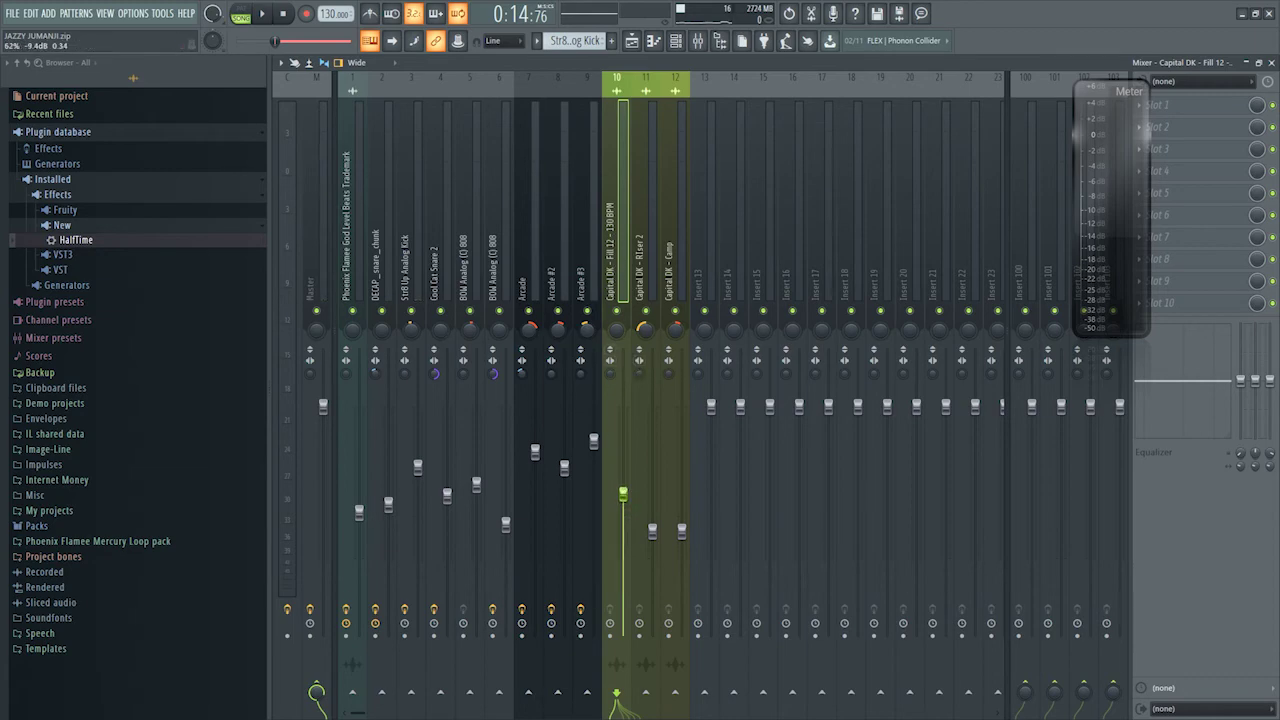
key("space")
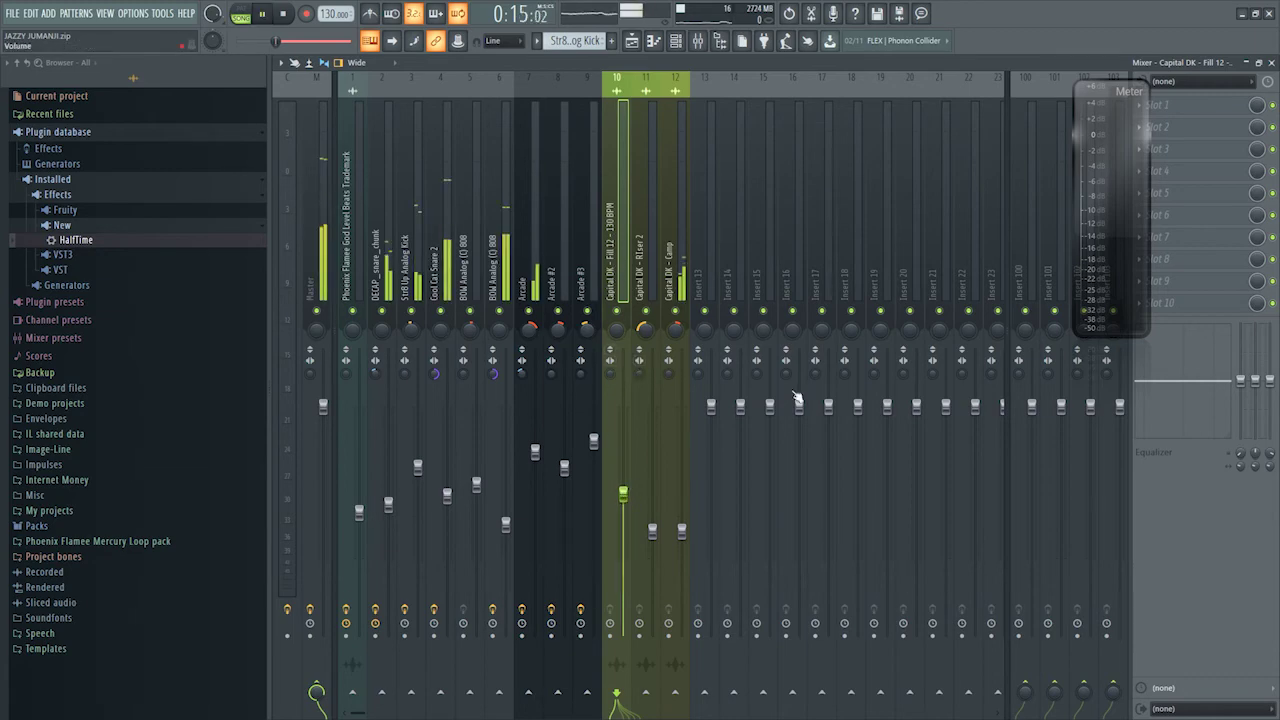
left_click(632, 41)
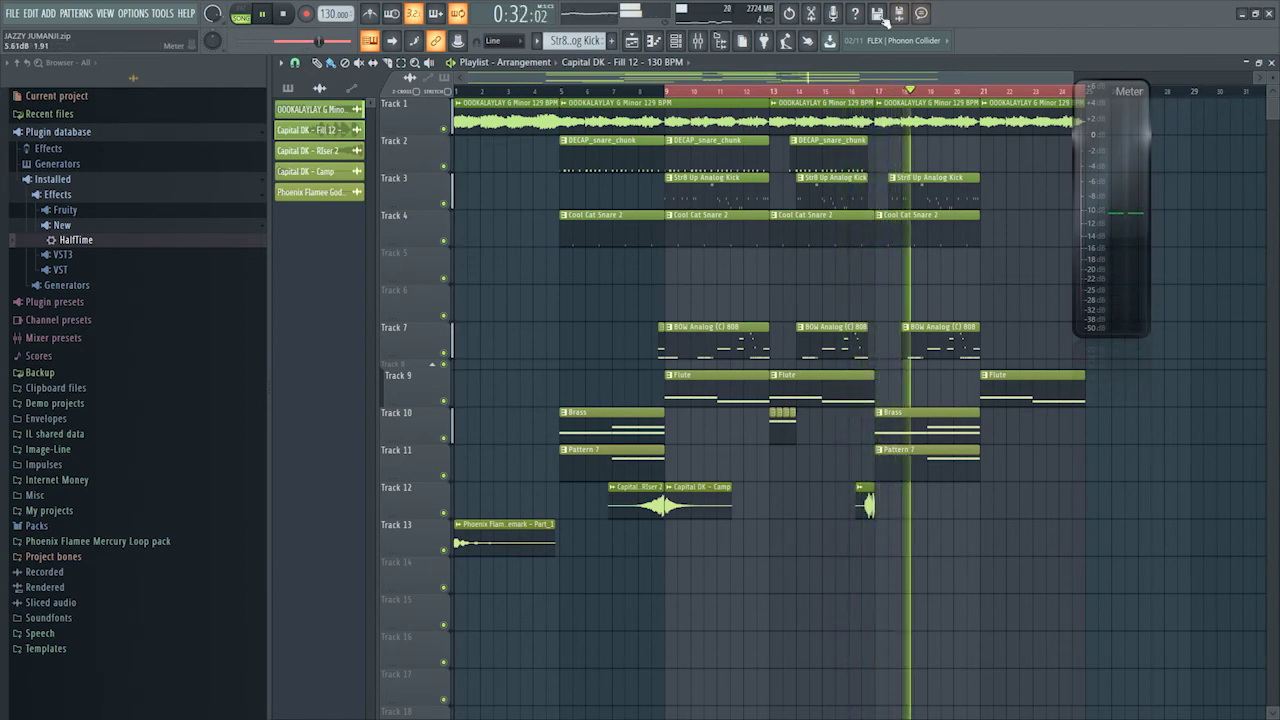
left_click(698, 40)
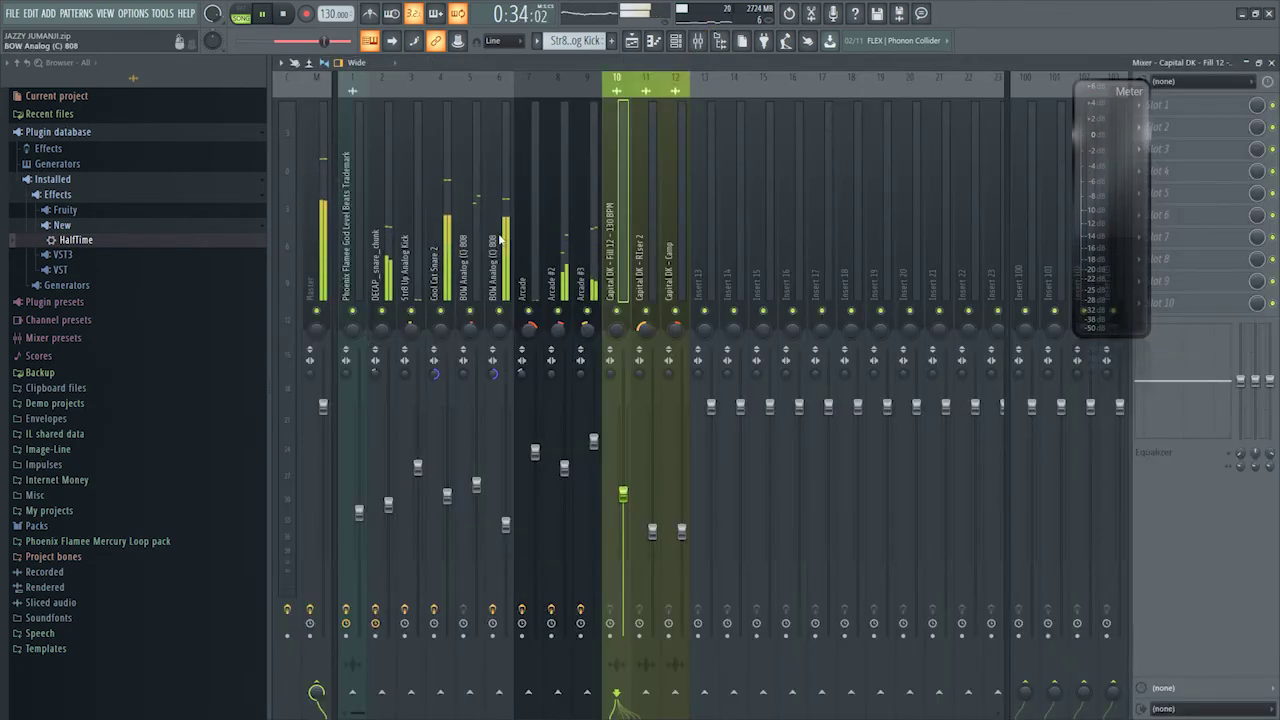
key("space")
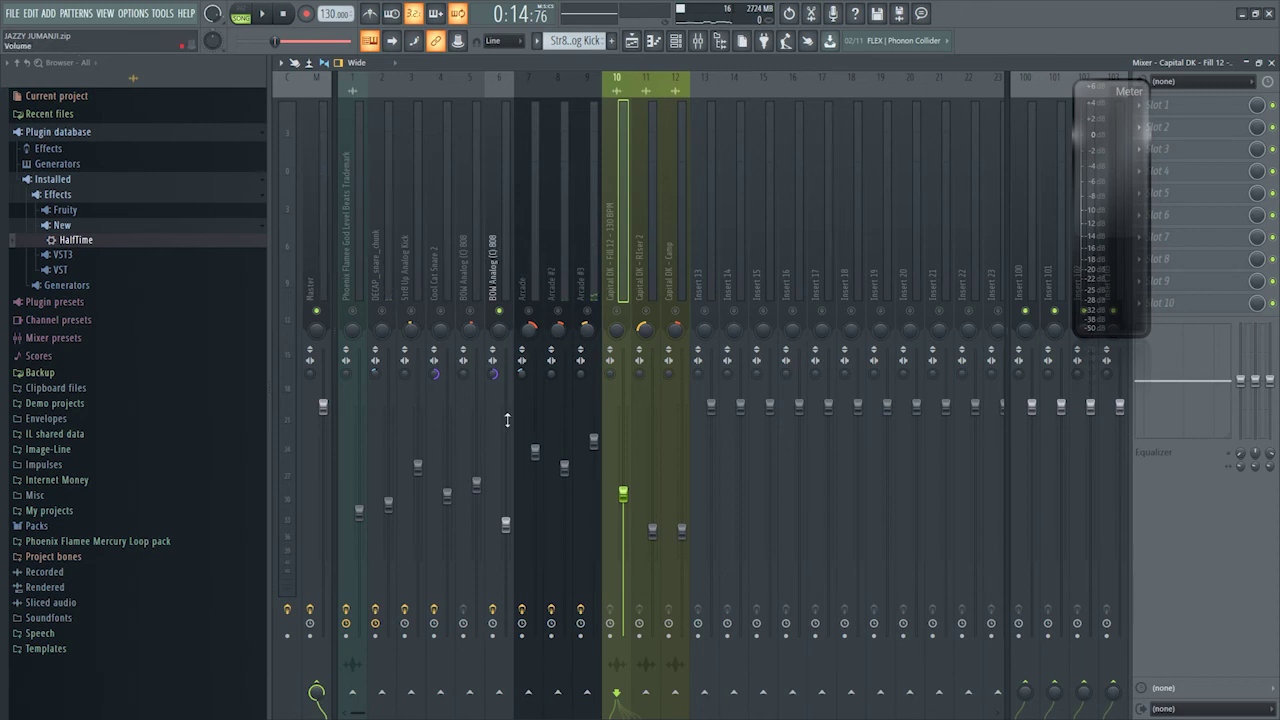
- Load Fruity WaveShaper into the second effect slot of the soloed BOW Analog (C) 808 on track 6 and apply the Soft clip 1 preset
left_click(502, 246)
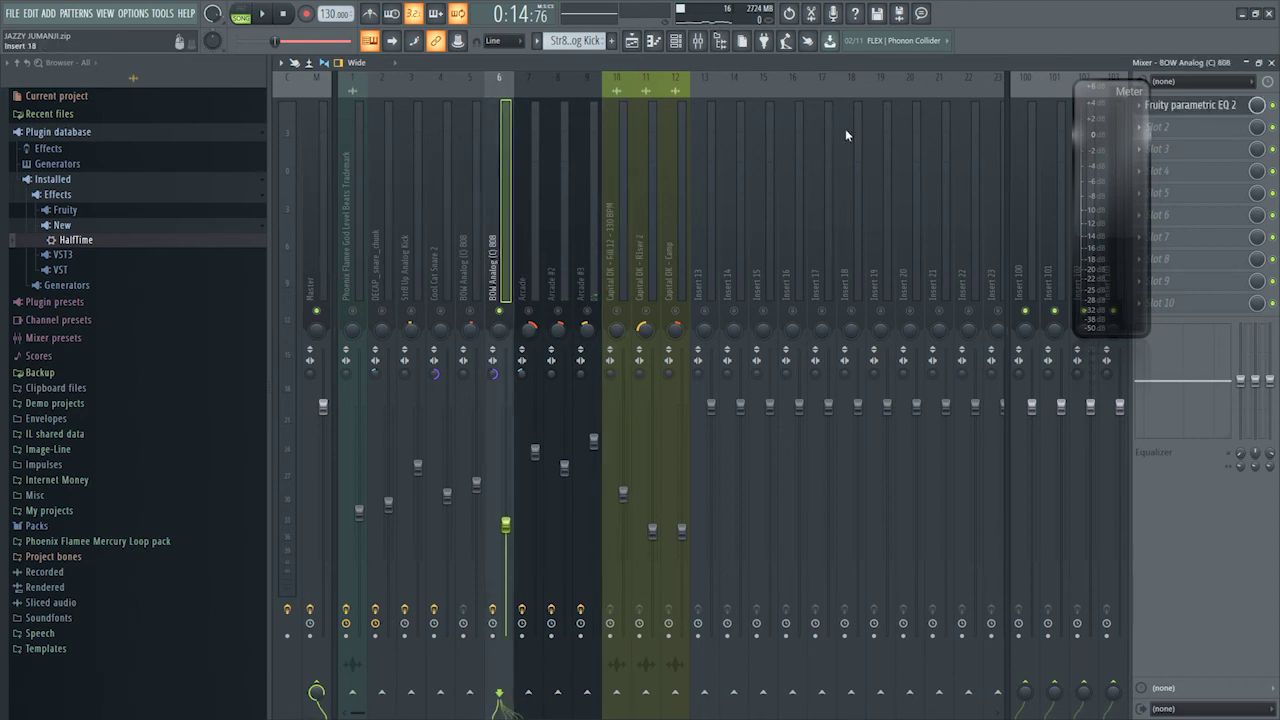
left_click(1234, 124)
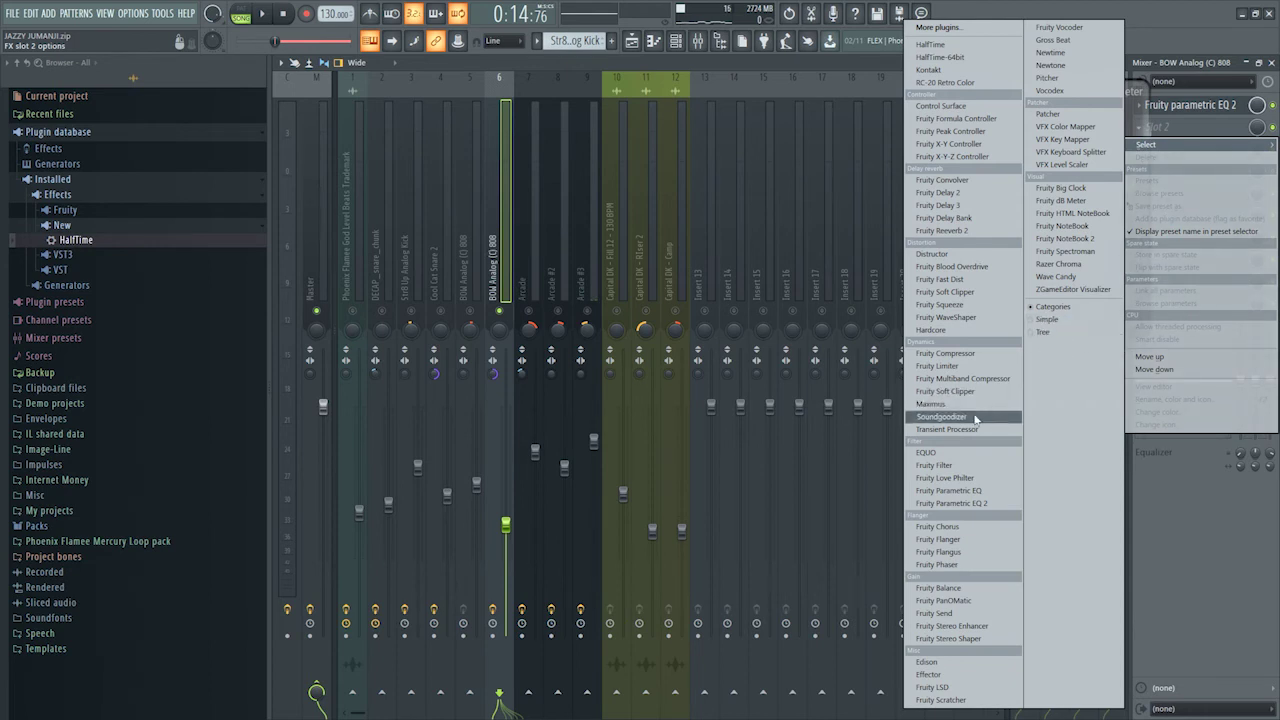
left_click(985, 317)
left_click(531, 248)
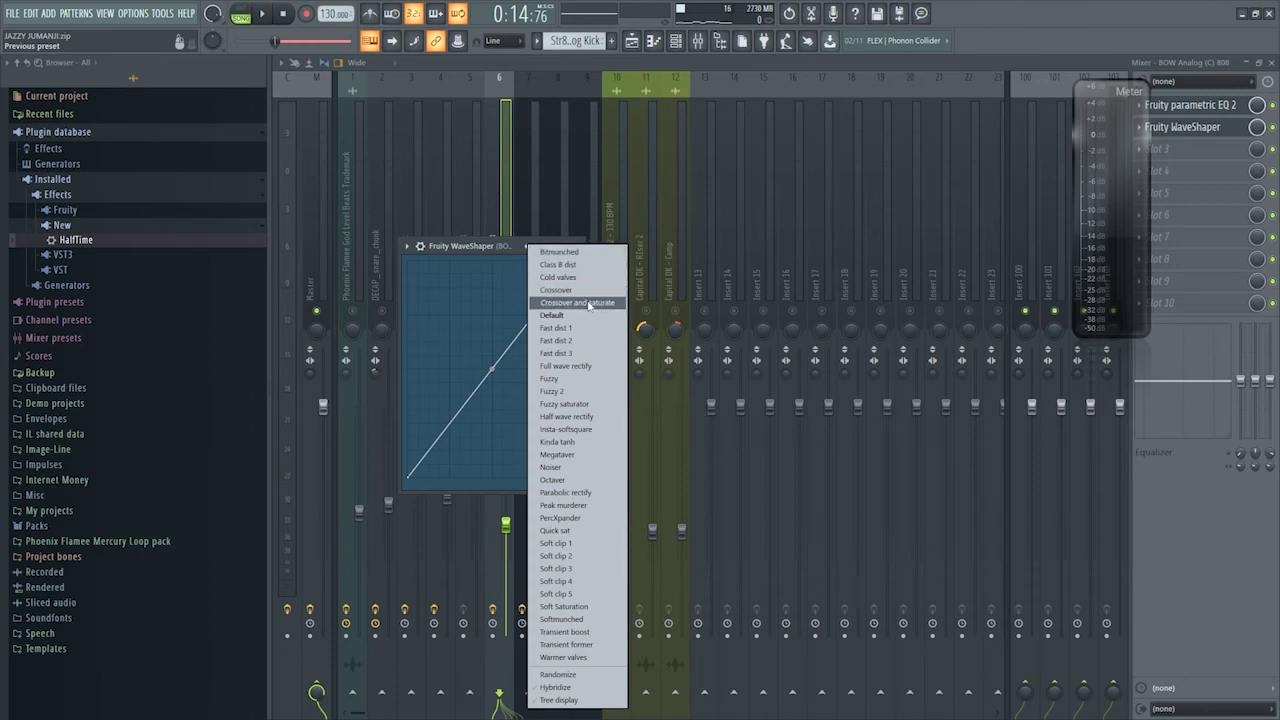
left_click(585, 543)
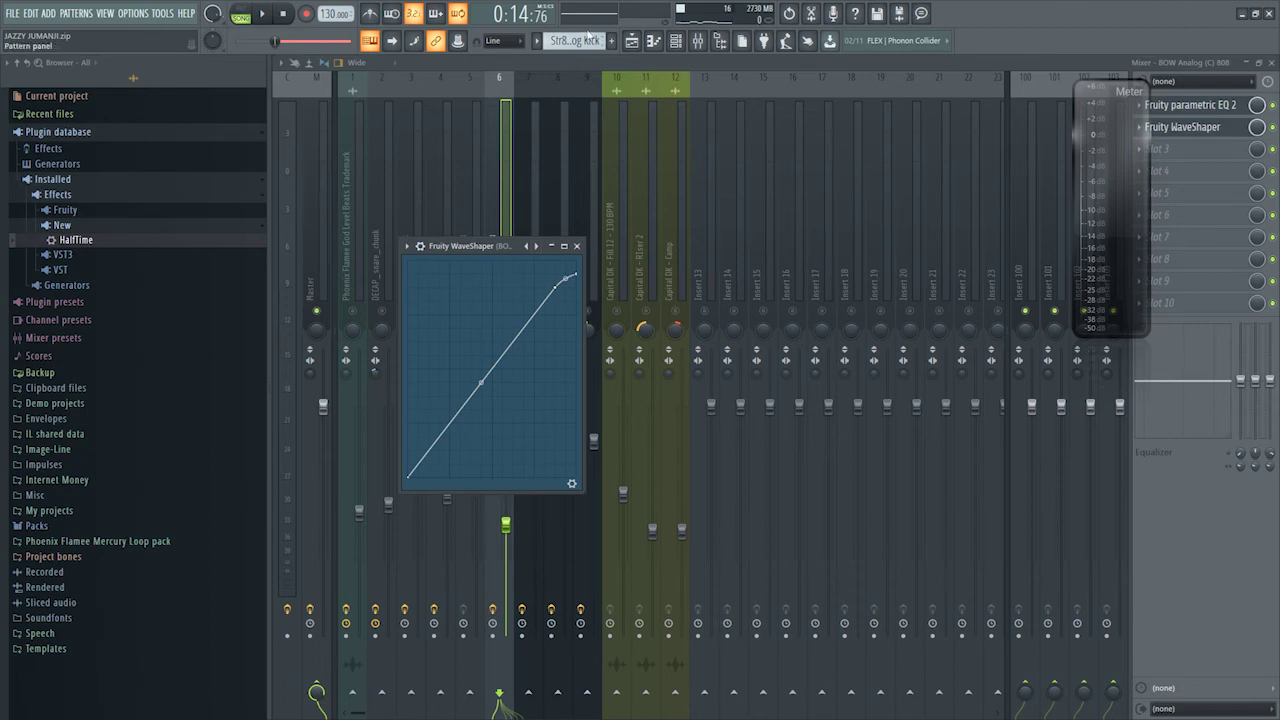
- Play the soloed 808 from bar 9, unmute the track 5 BOW Analog (C) 808 and Cool Cat Snare 2, and restart playback
left_click(592, 66)
key("space")
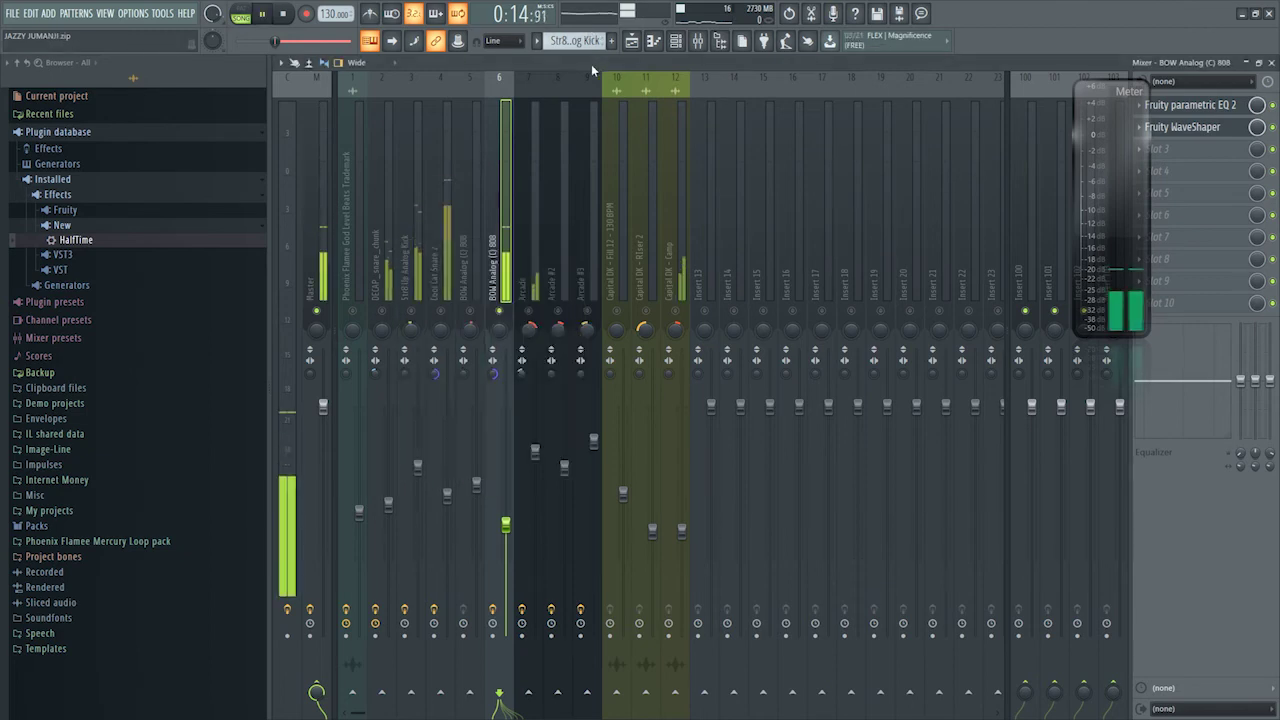
left_click(466, 311)
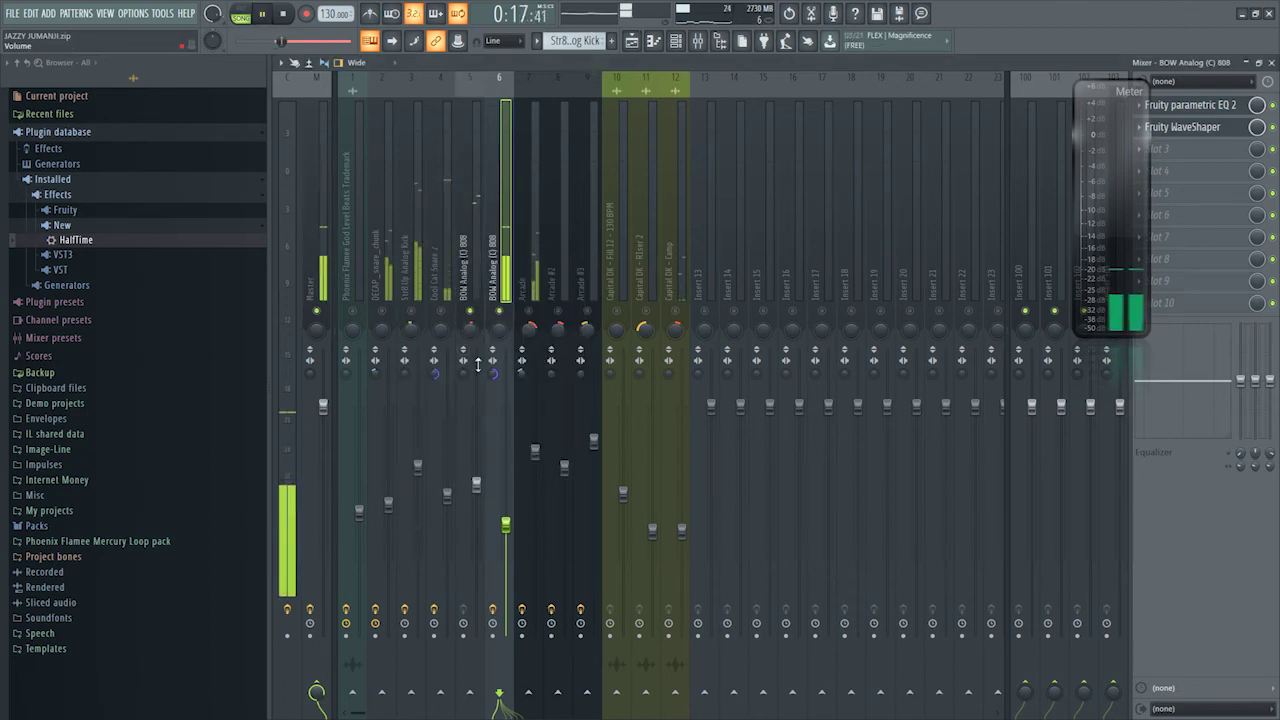
left_click(441, 311)
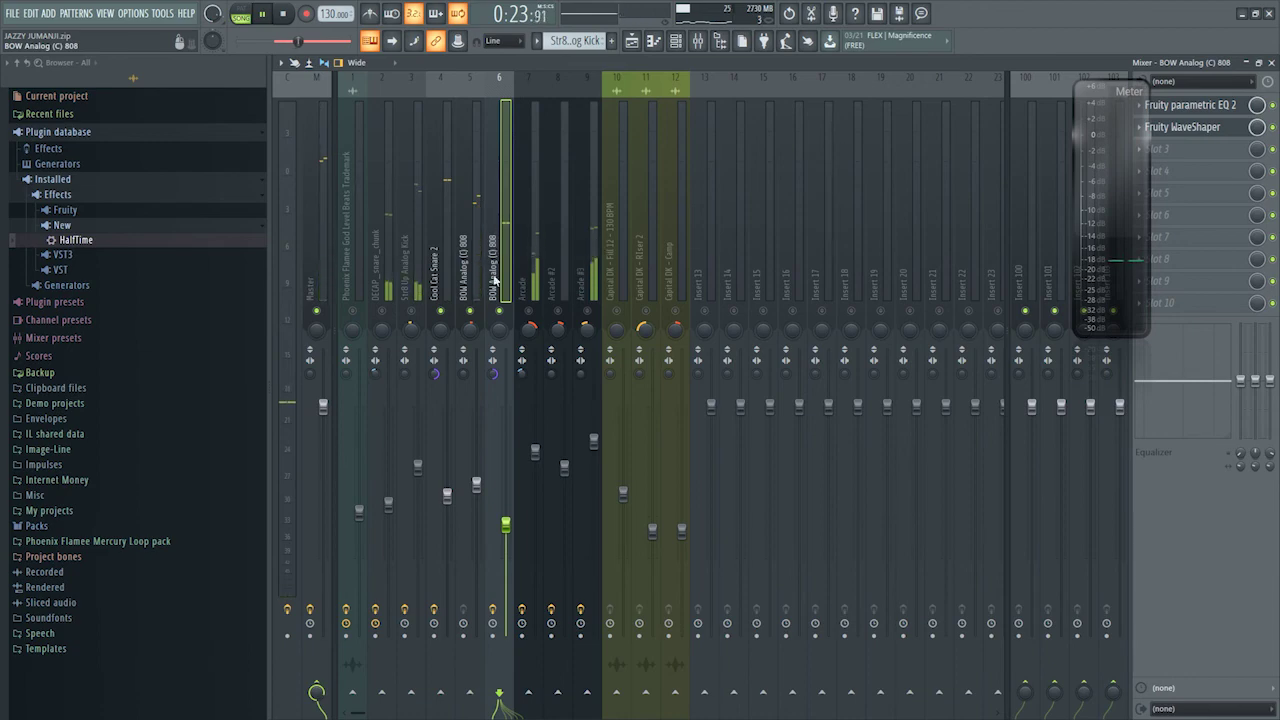
key("space")
key("space")
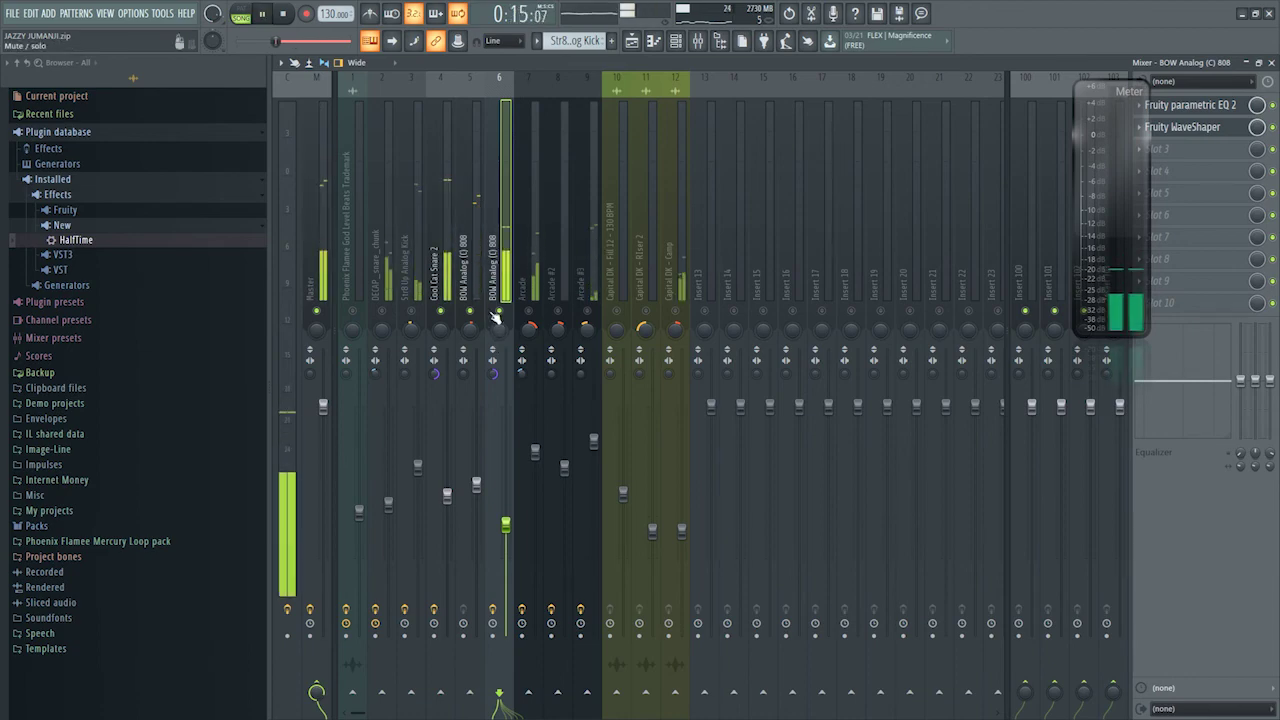
- Shorten the playback selection to bars 9 to 13, check the 808's WaveShaper curve during playback, and stop
key("F5")
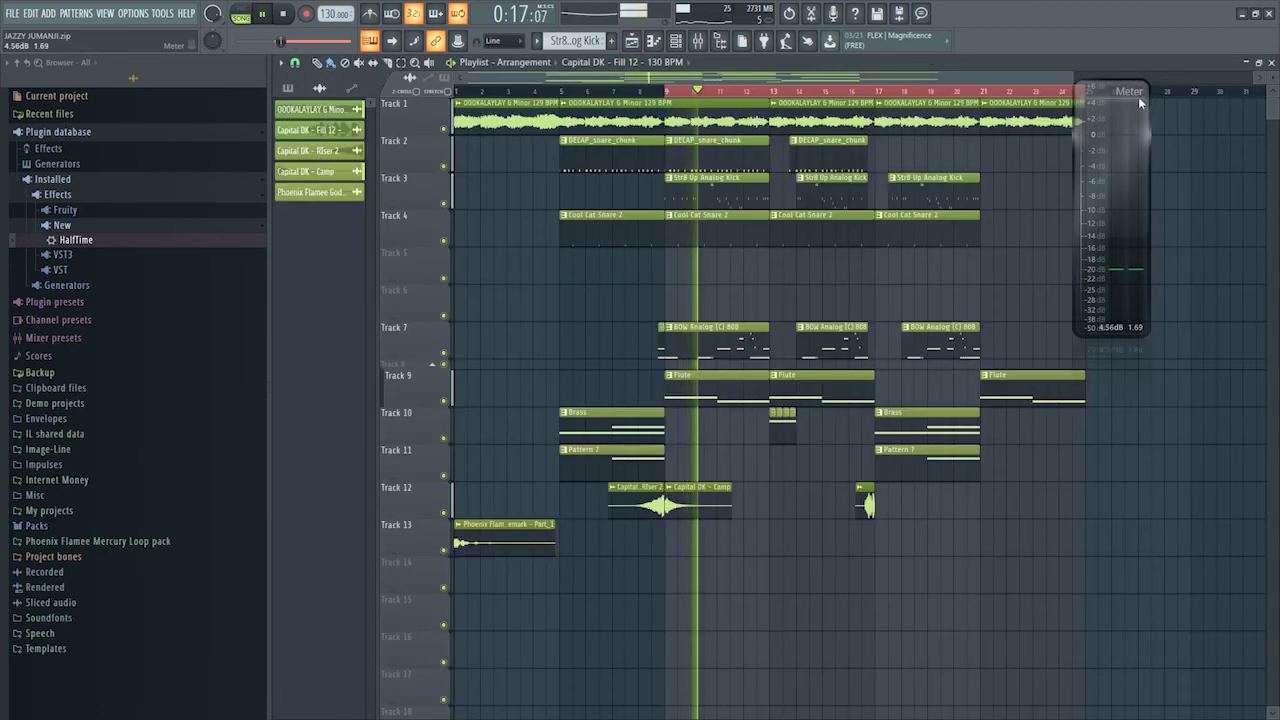
left_click_drag(1074, 94, 770, 119)
left_click(698, 40)
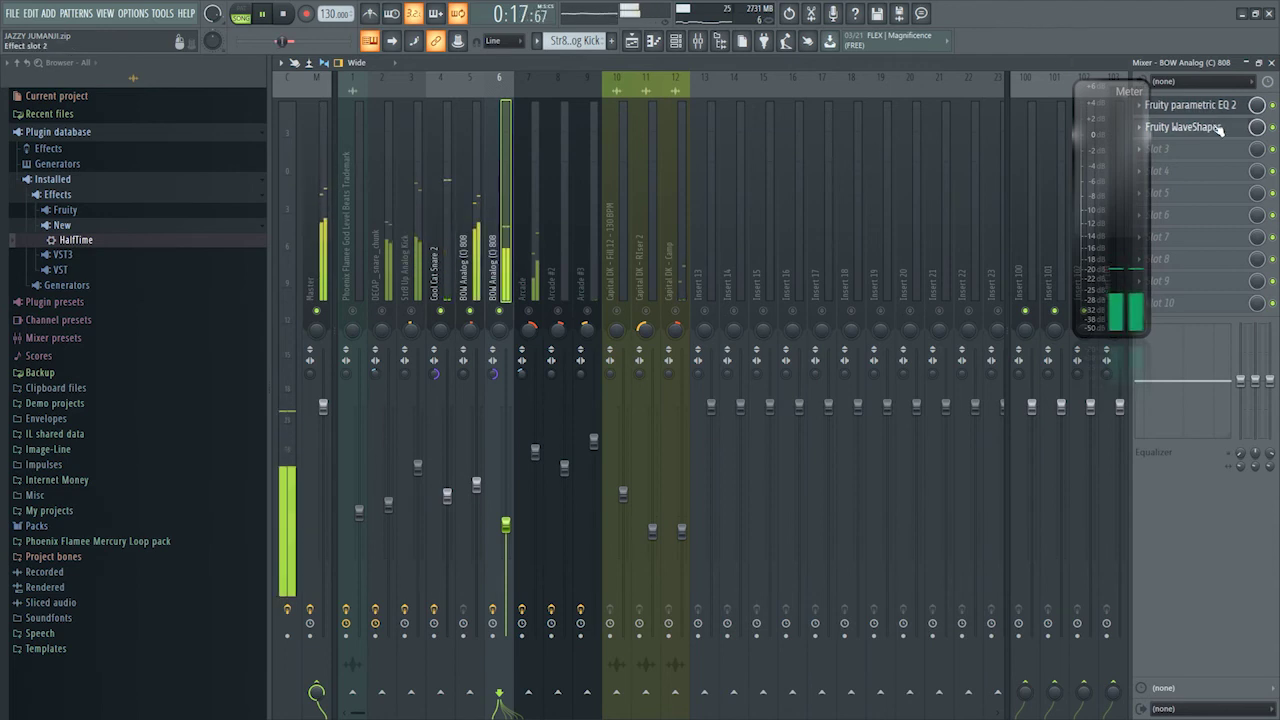
left_click(1185, 127)
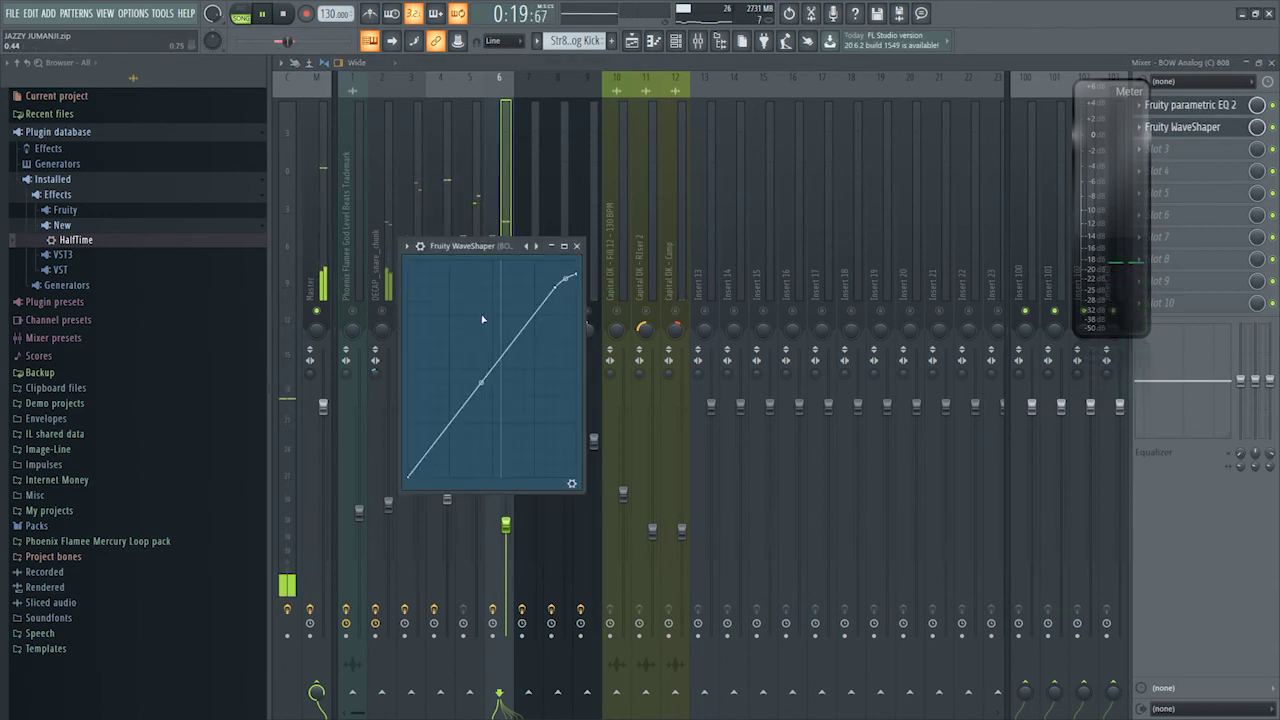
key("space")
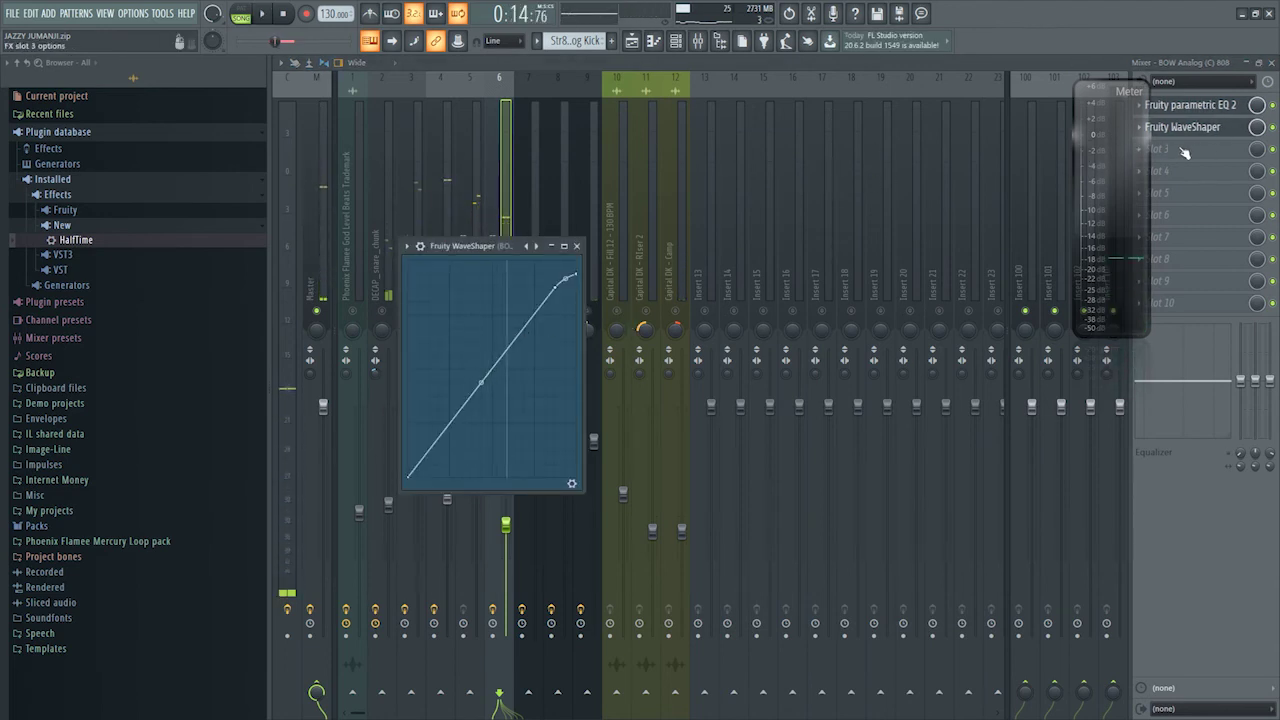
- Load Fruity Fast Dist into the 808's third effect slot with the warmth preset and a 5% mix level, and play the result
left_click(1185, 150)
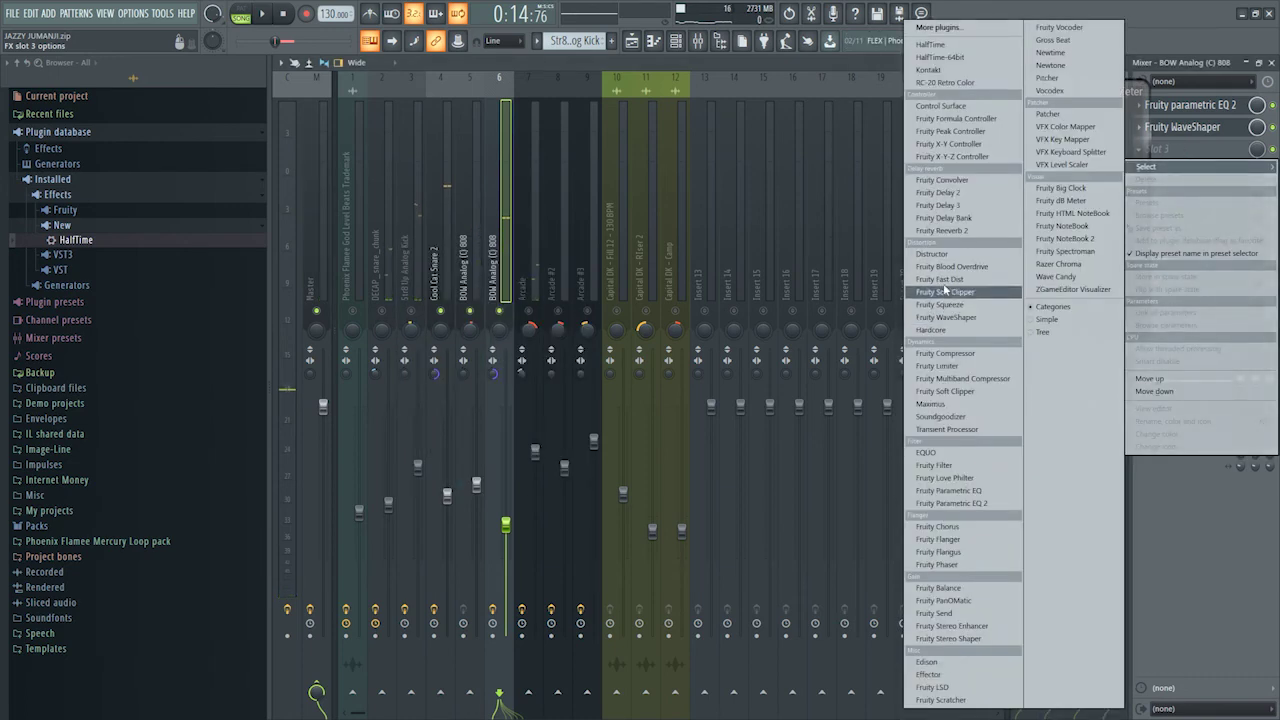
left_click(985, 283)
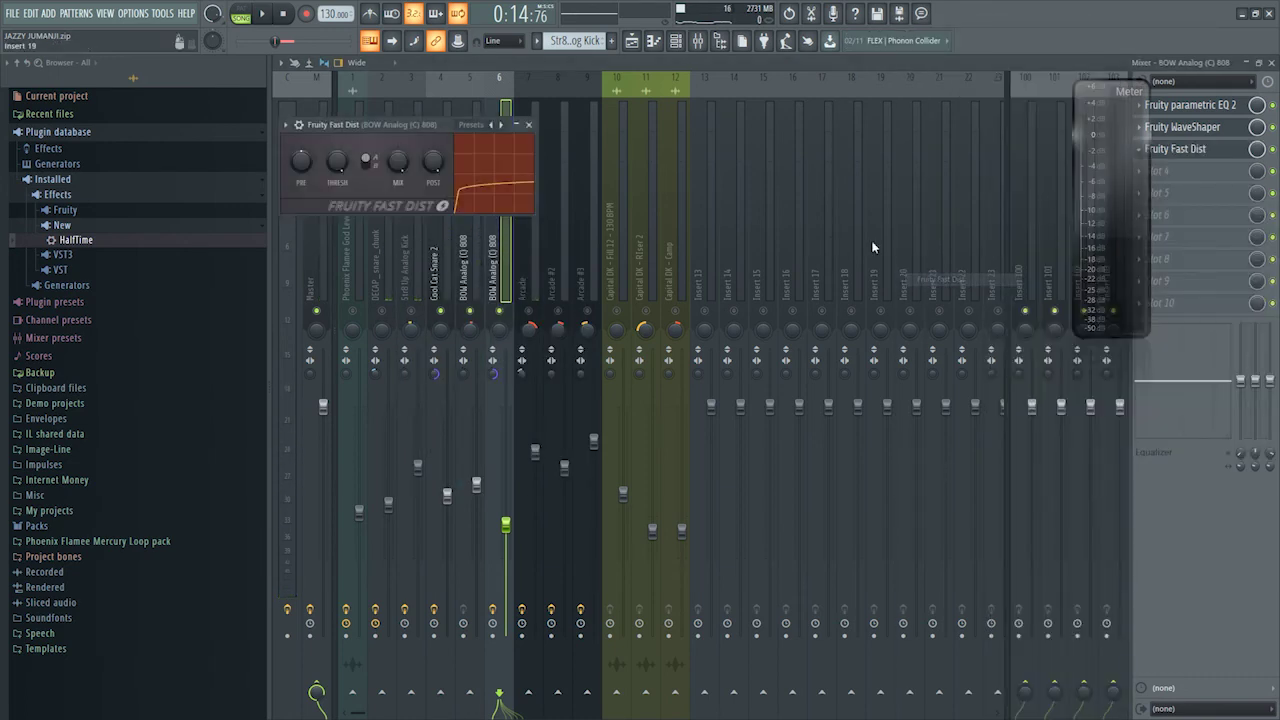
right_click(502, 130)
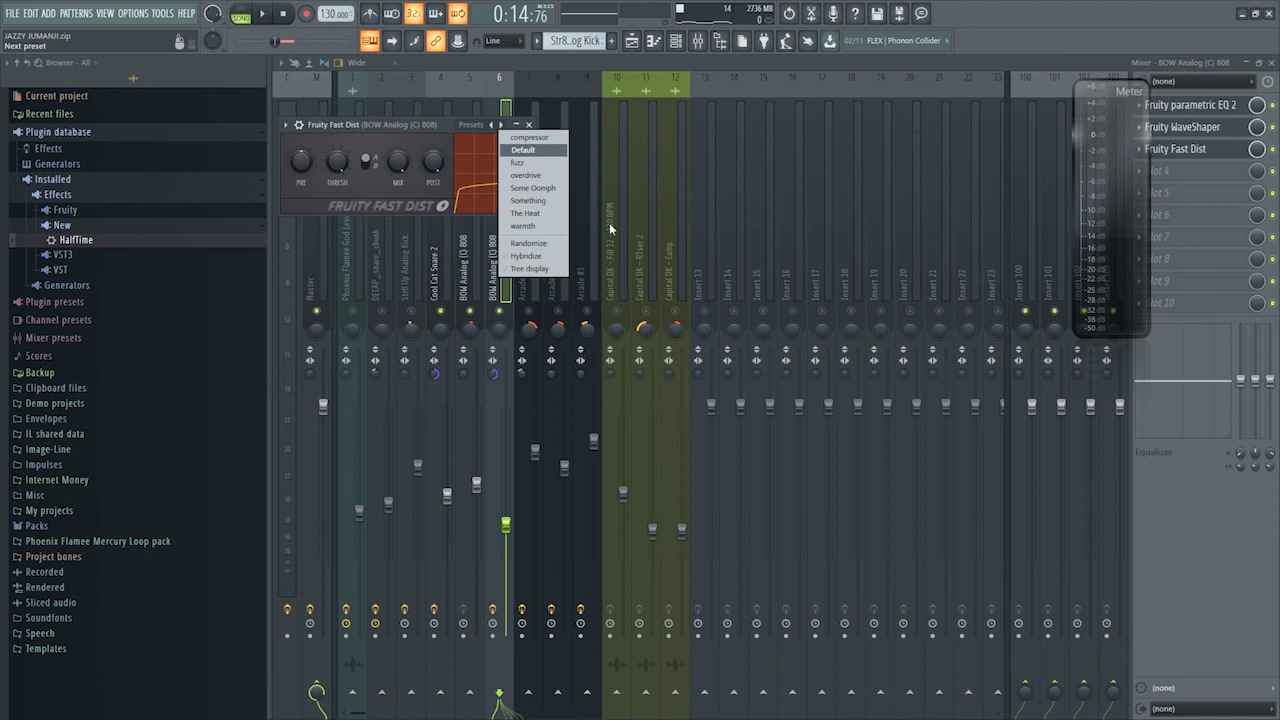
left_click(539, 227)
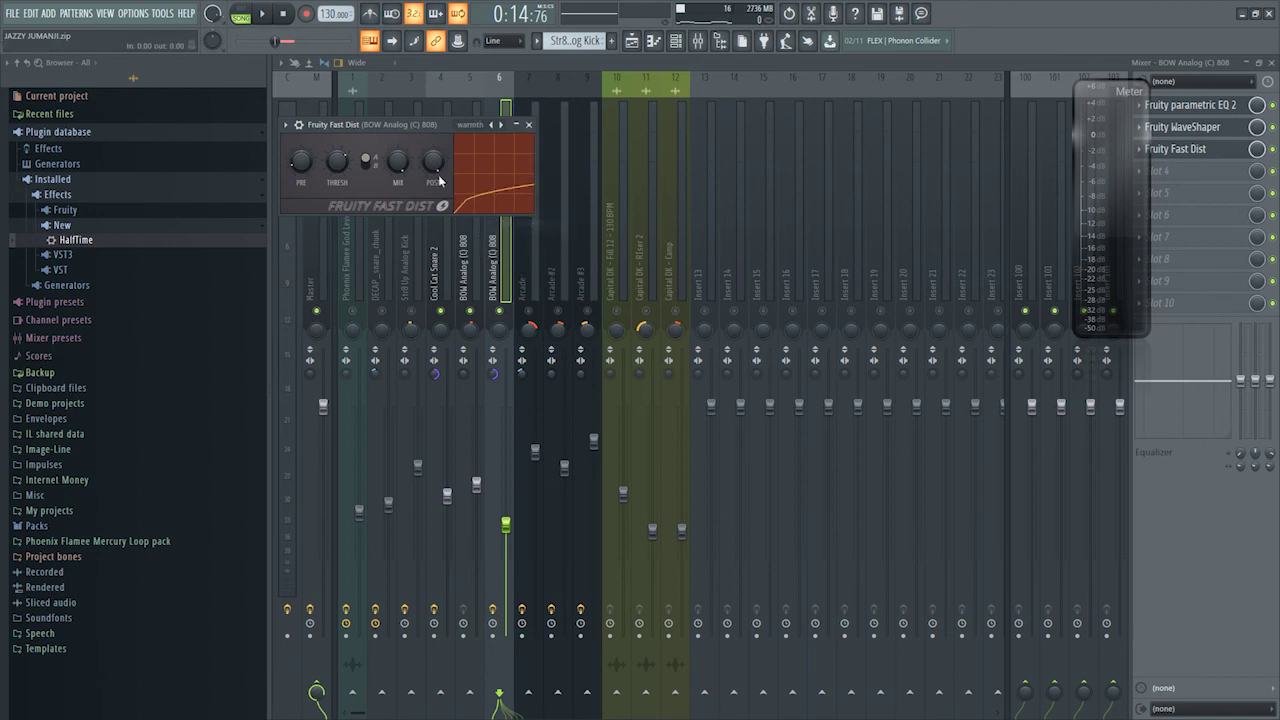
left_click_drag(1257, 150, 1257, 173)
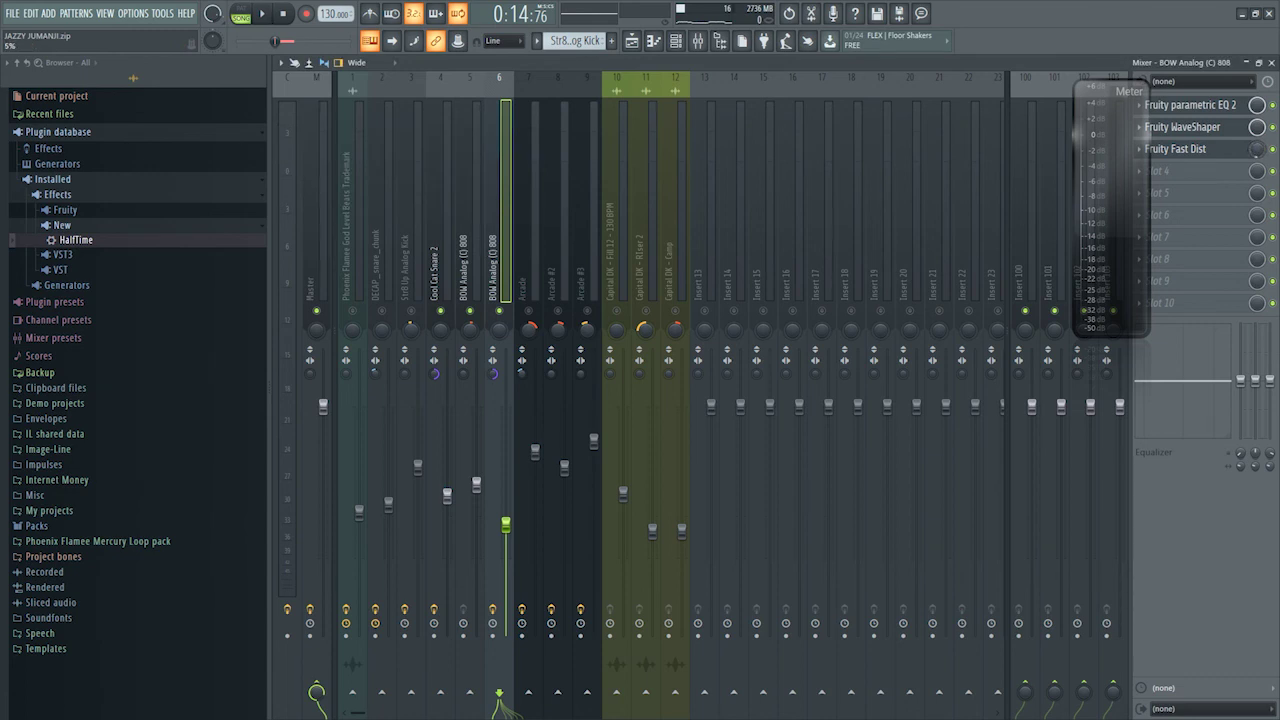
key("space")
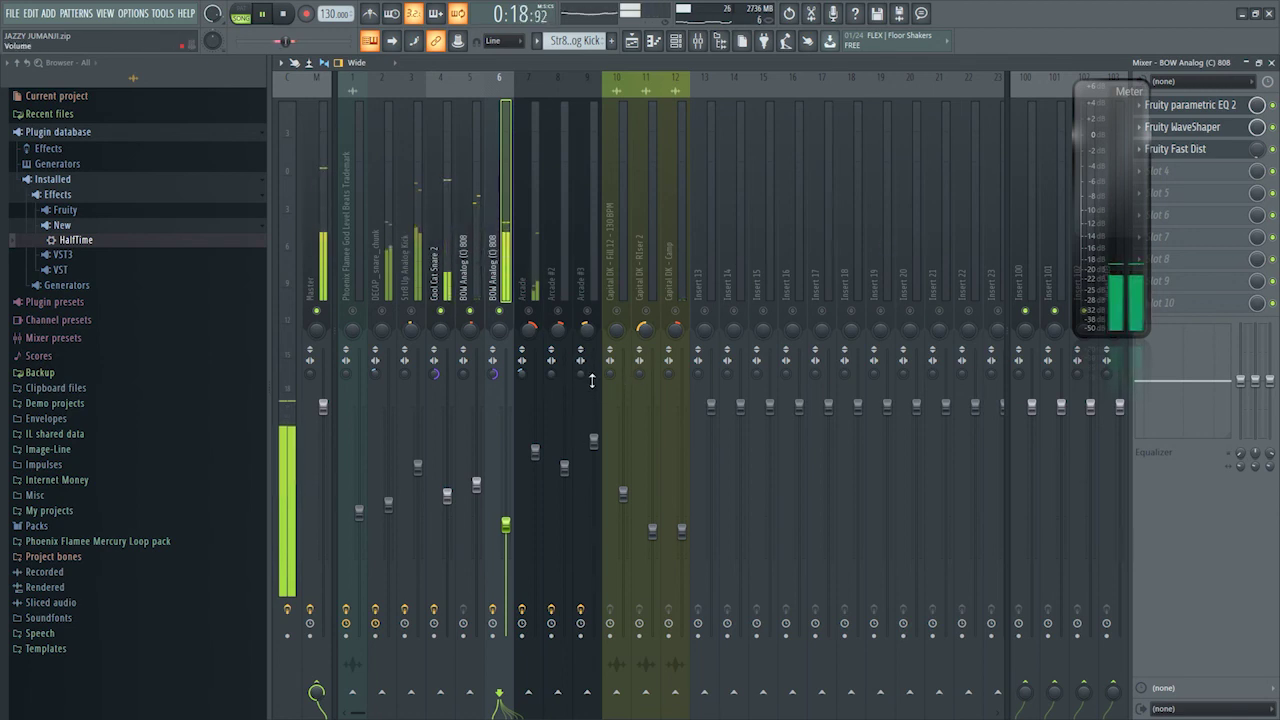
key("space")
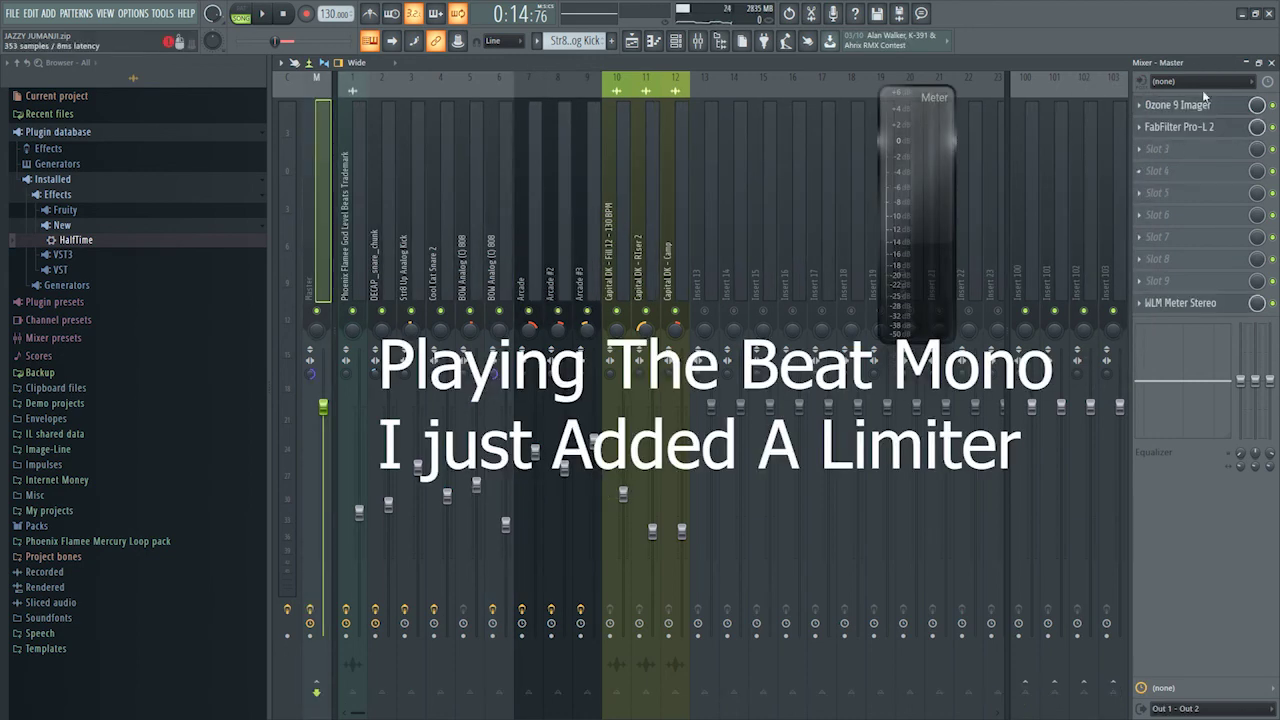
- Play the limited mix, stretch the playback selection from bar 1 to bar 25, and stop playback
key("space")
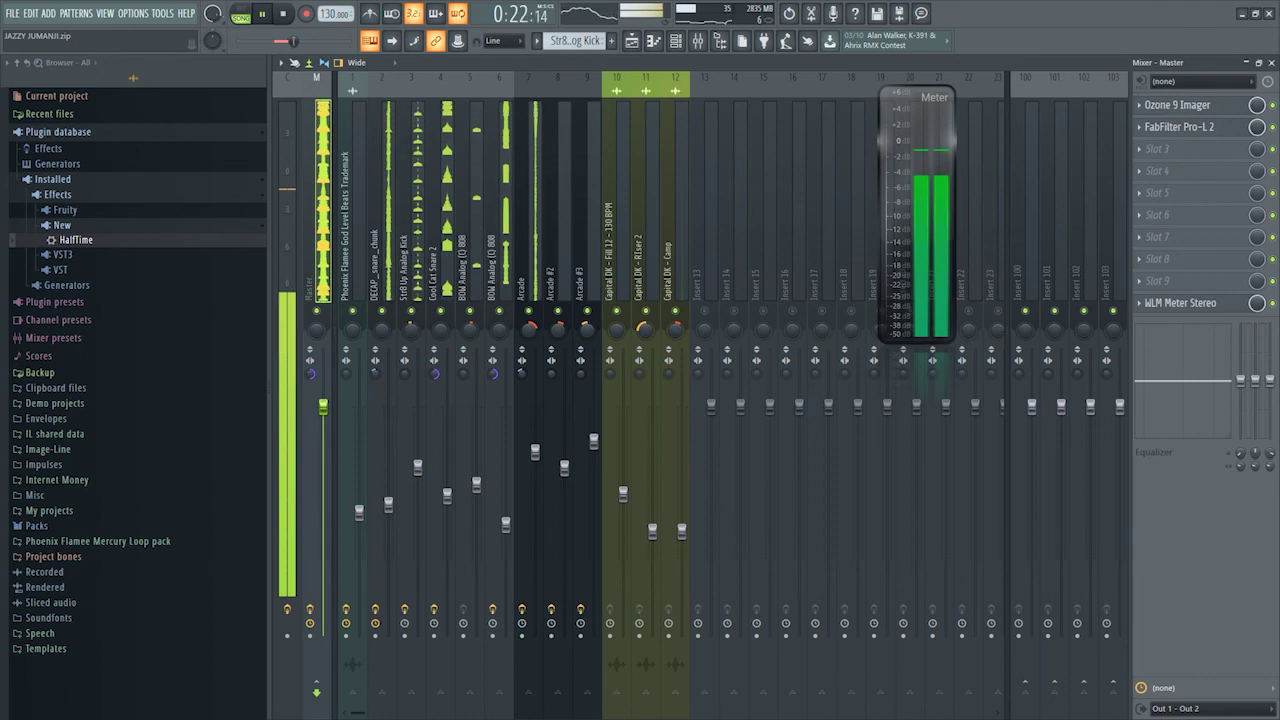
key("F5")
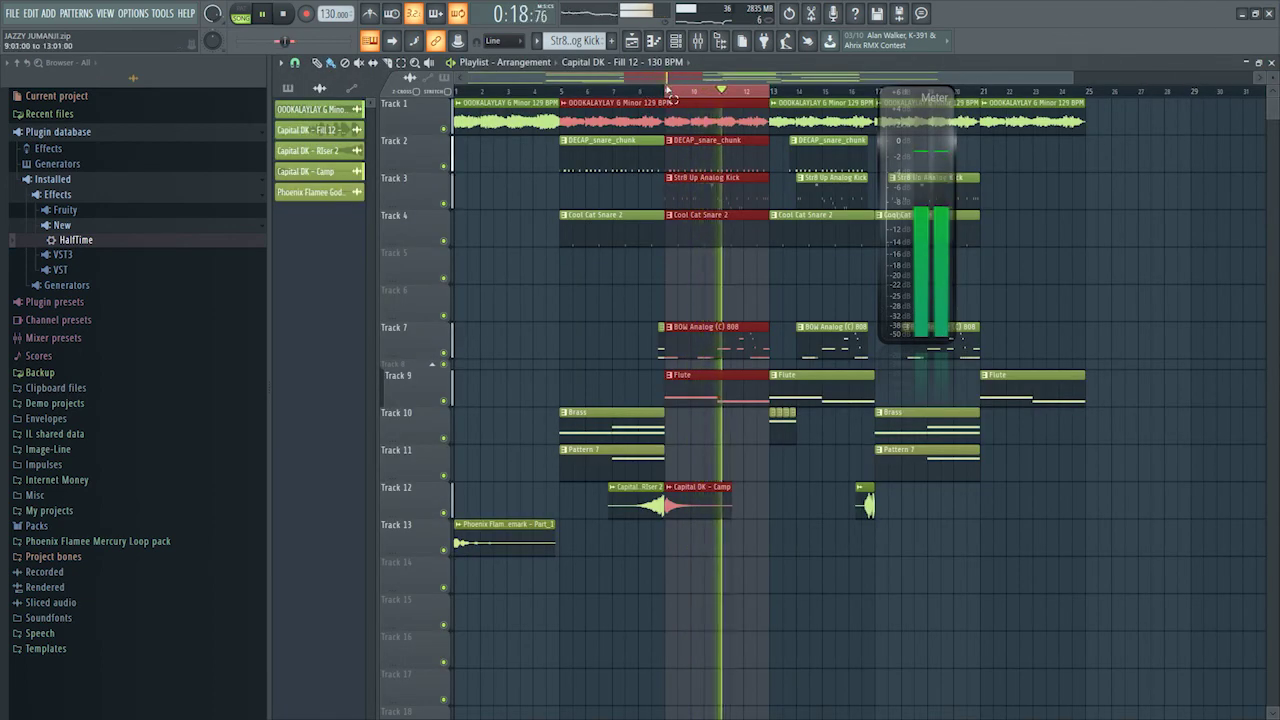
left_click_drag(667, 91, 455, 91)
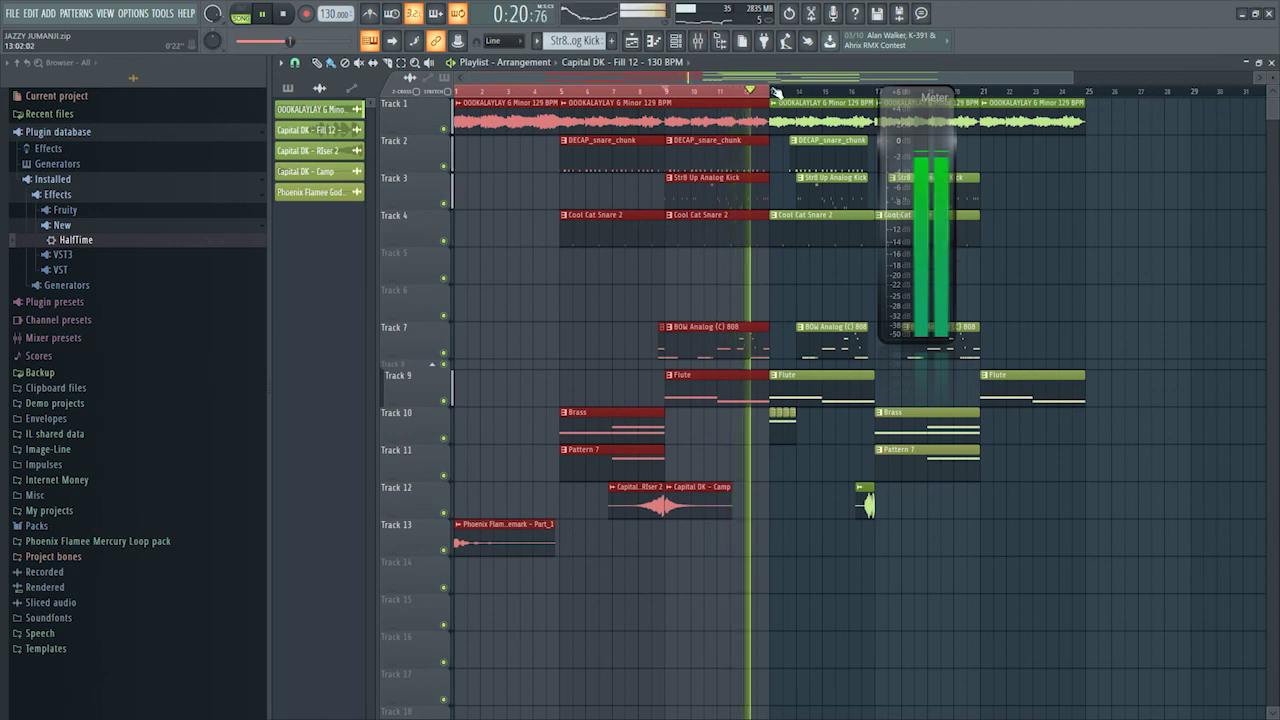
left_click_drag(771, 91, 1095, 93)
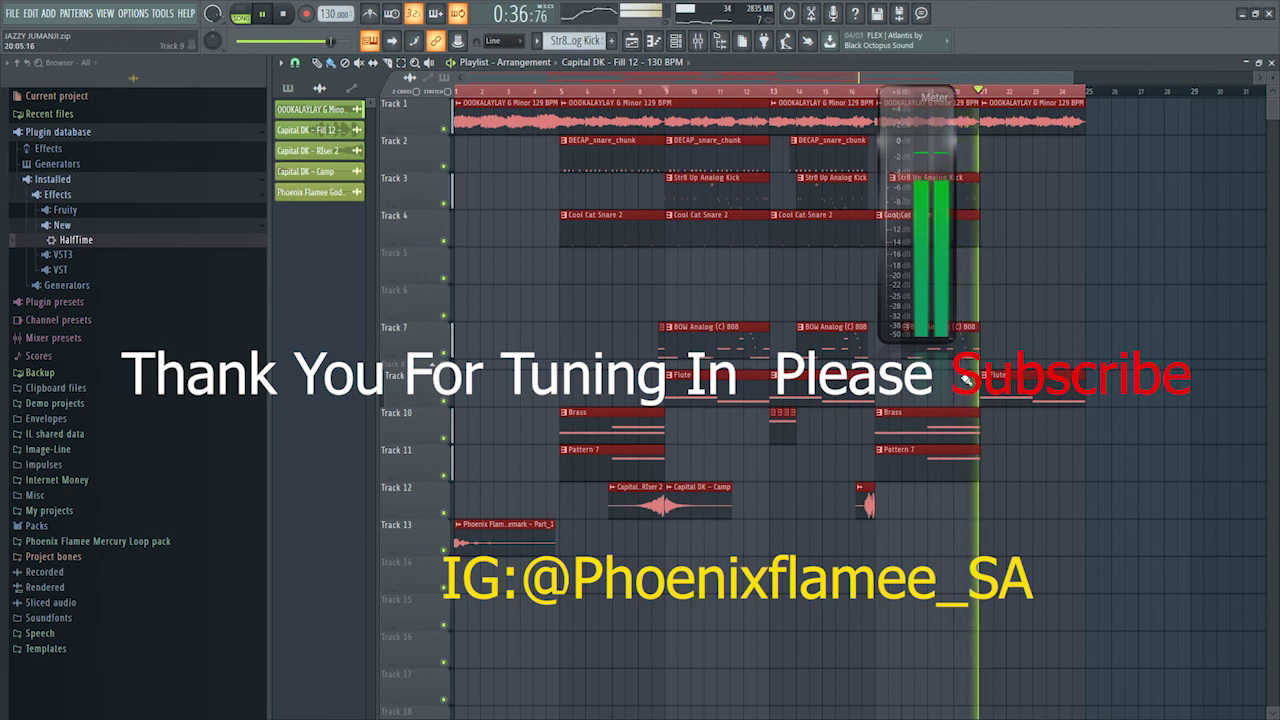
key("space")
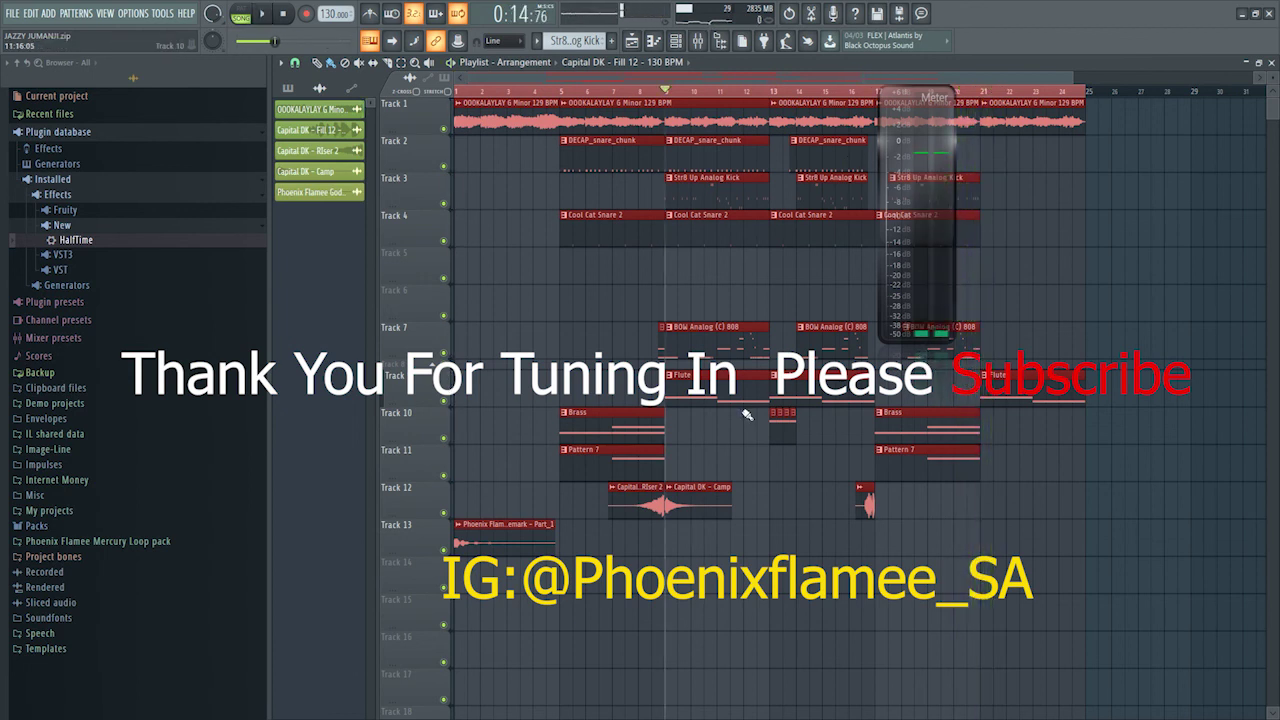